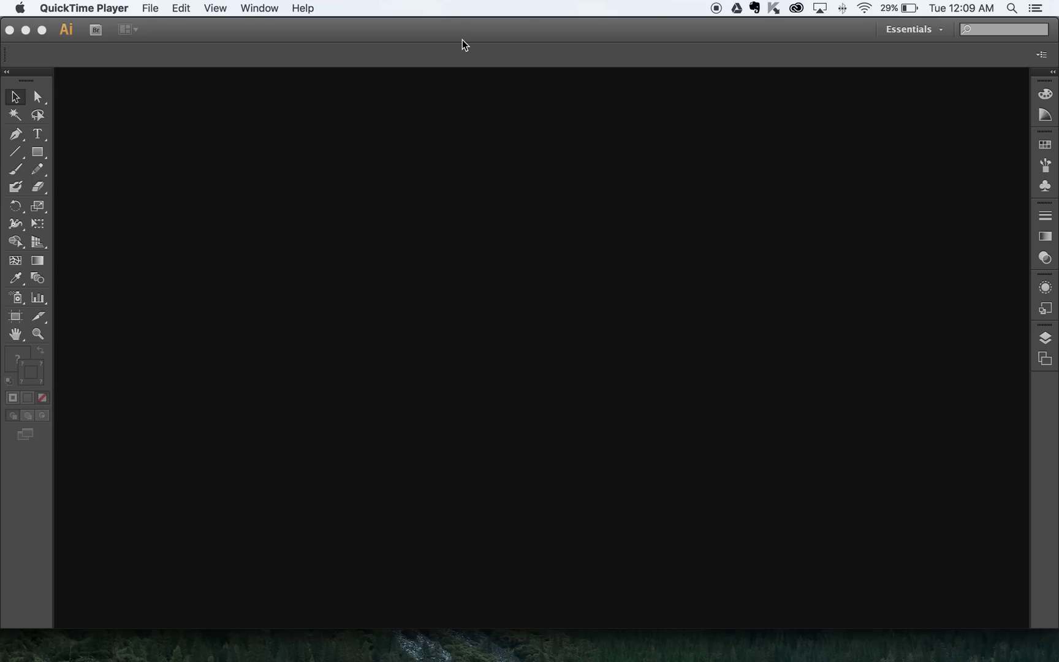
# Create a new 1000 × 800 px document with pixels as the units.
pyautogui.click(462, 39)
pyautogui.press('super+n')
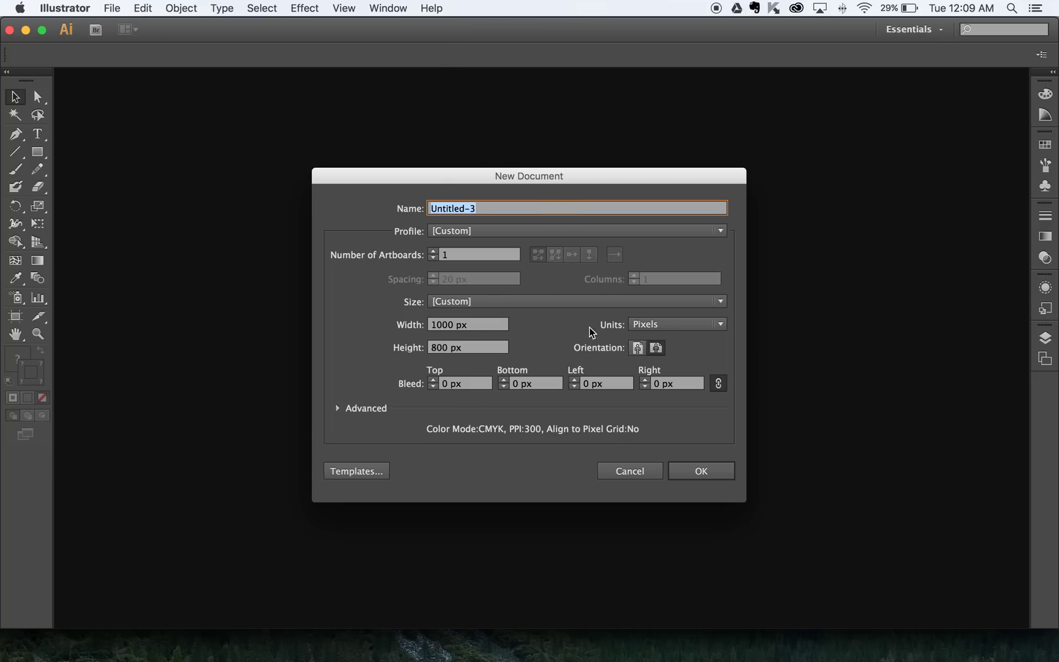
pyautogui.click(652, 326)
pyautogui.click(660, 327)
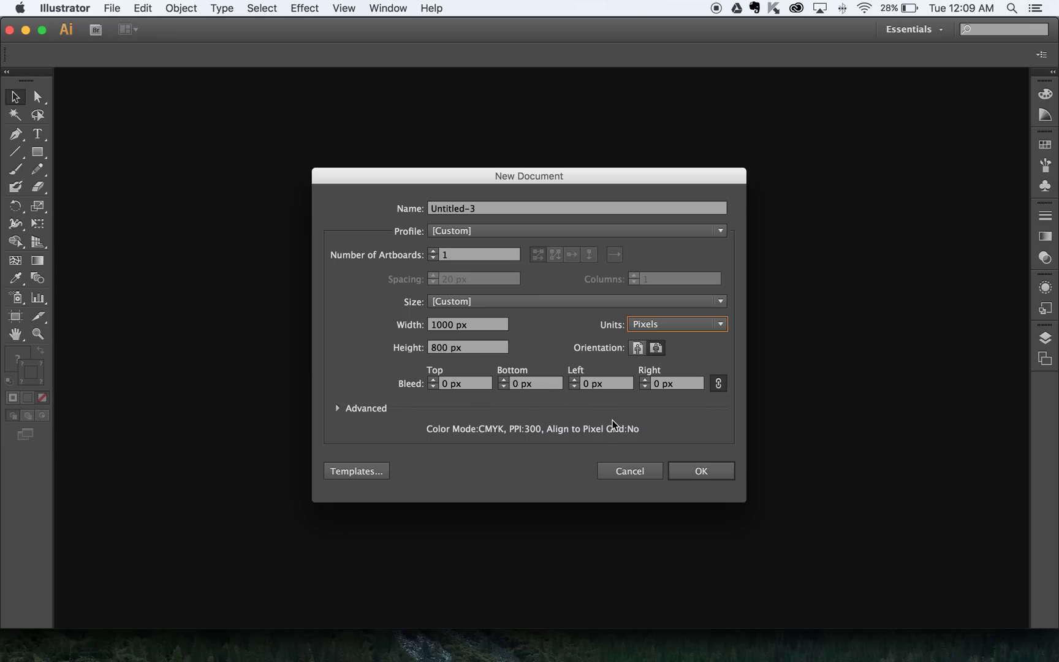
pyautogui.click(688, 469)
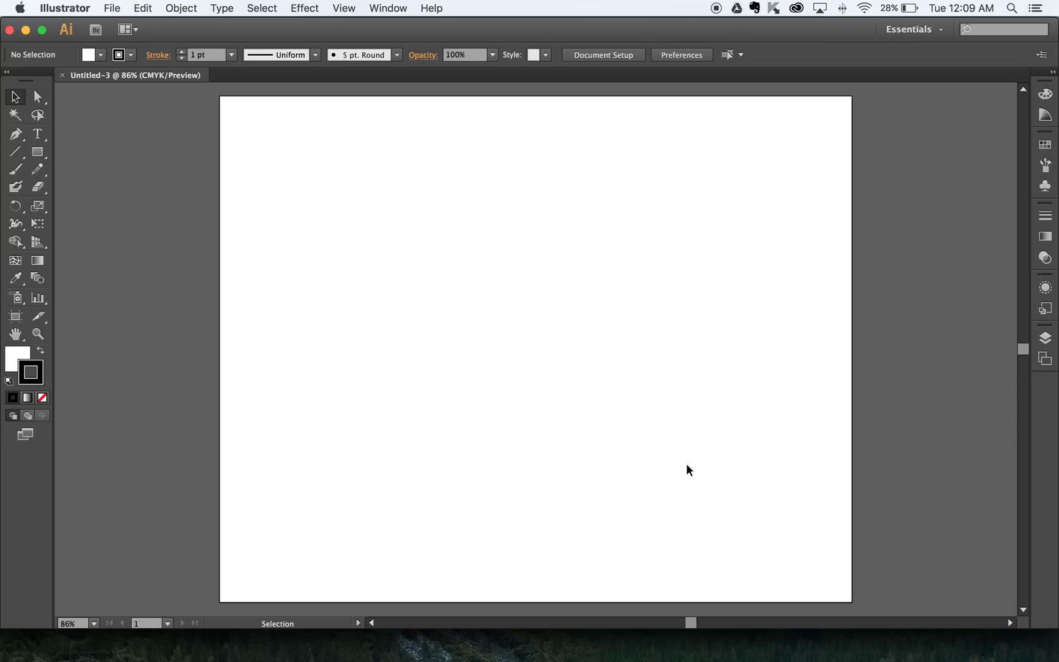
# Toggle between the Stroke and Fill swatches, leaving Fill active.
pyautogui.click(19, 358)
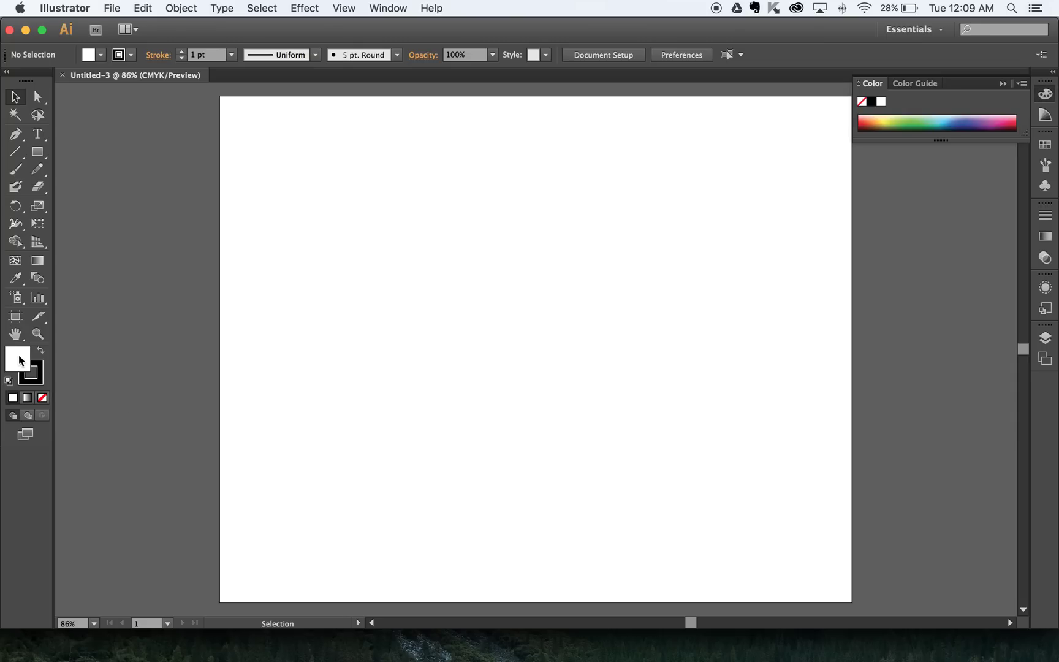
pyautogui.click(36, 376)
pyautogui.click(22, 365)
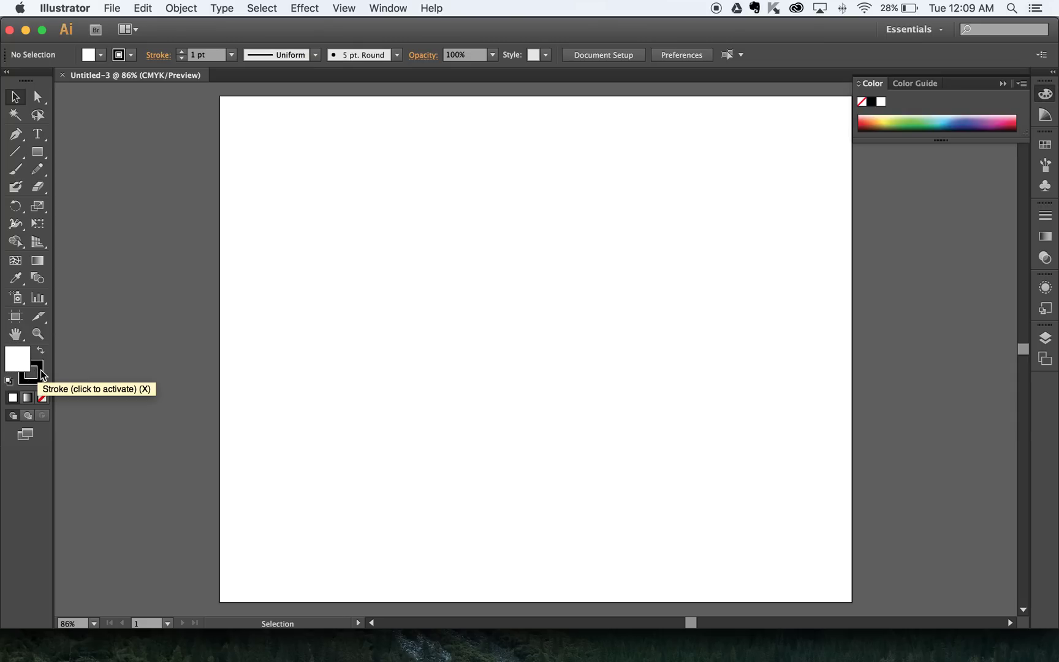
pyautogui.click(42, 373)
pyautogui.click(22, 361)
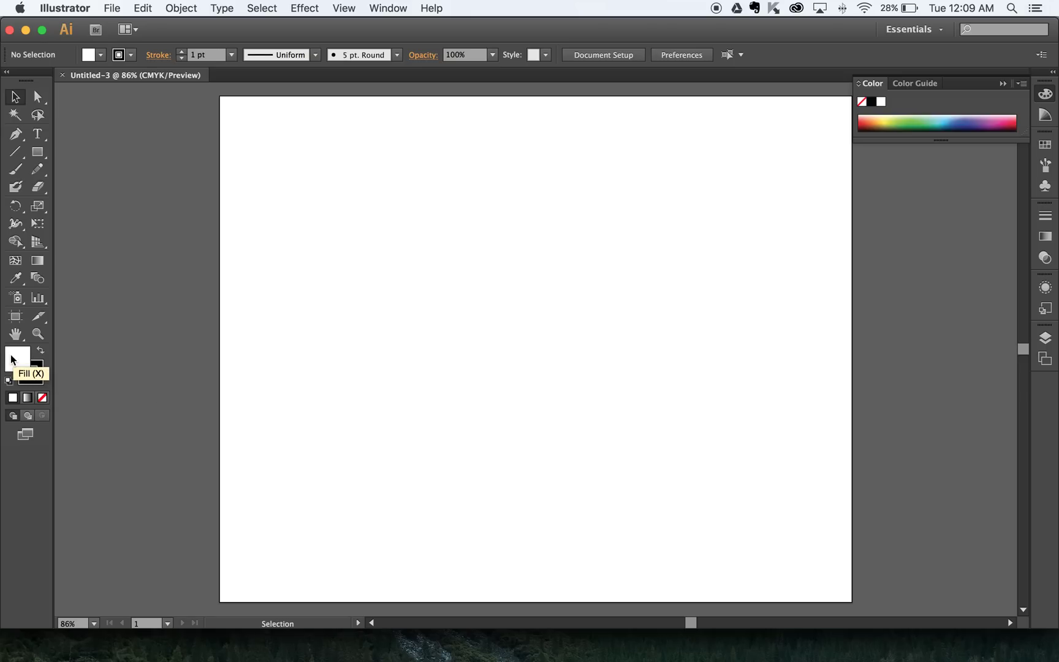
# Pick a dark maroon, hex 560F18, as the fill colour in the Color Picker.
pyautogui.doubleClick(23, 362)
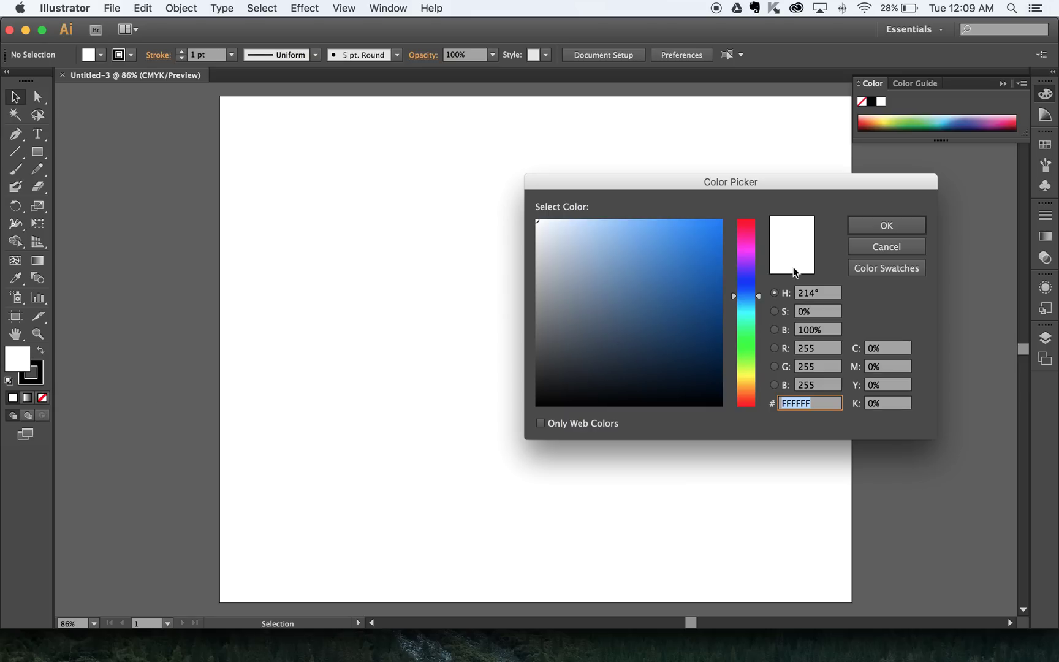
pyautogui.click(746, 232)
pyautogui.click(704, 331)
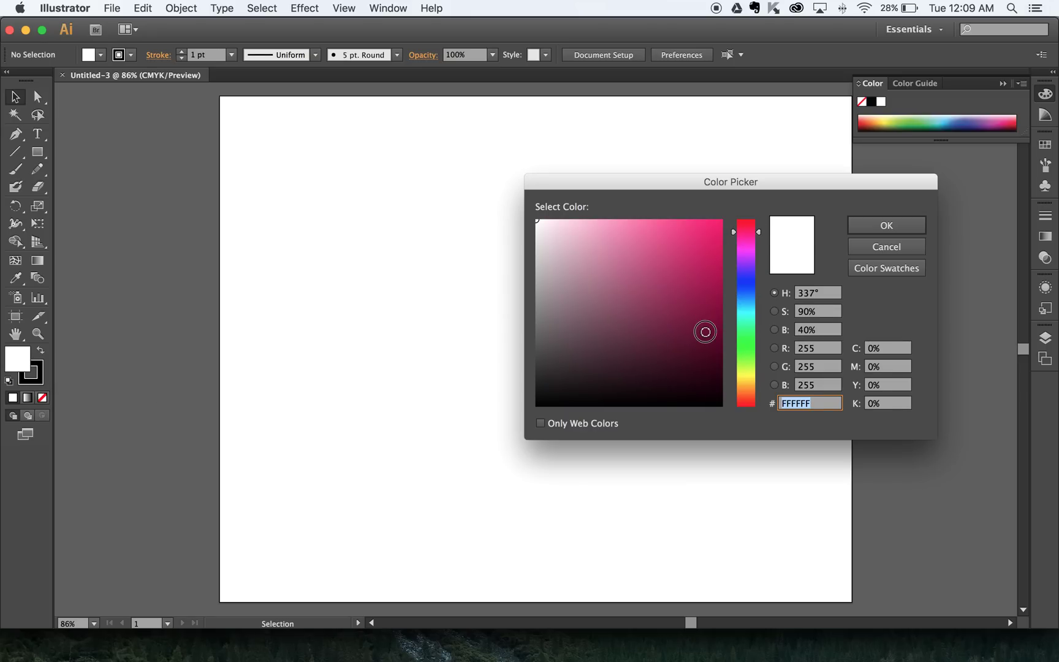
pyautogui.click(758, 230)
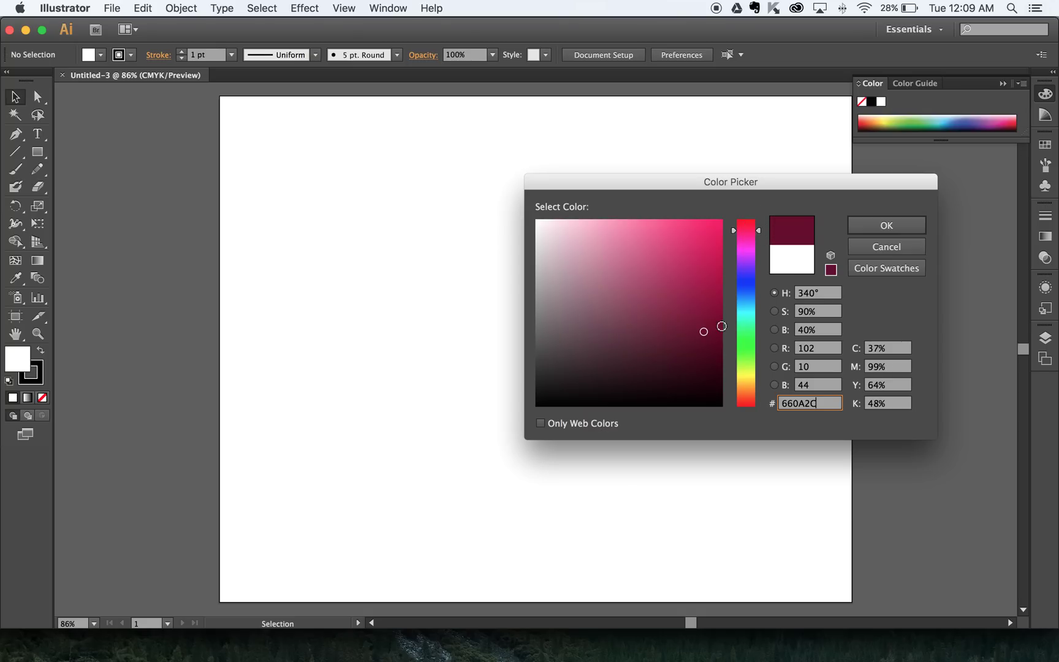
pyautogui.click(701, 332)
pyautogui.click(690, 344)
pyautogui.moveTo(760, 232); pyautogui.dragTo(759, 217)
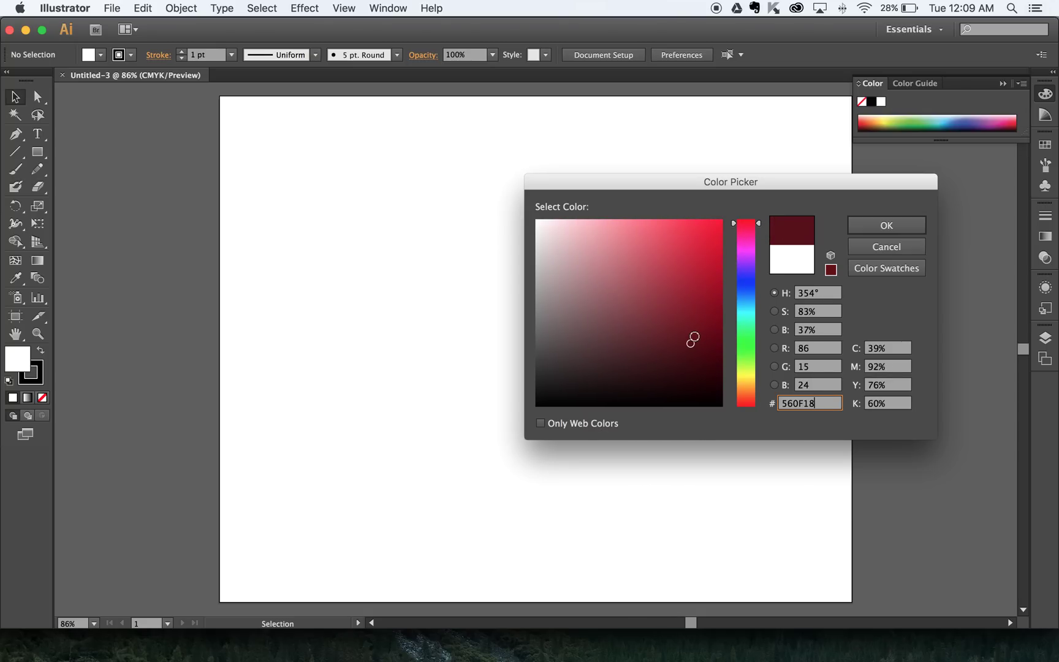
pyautogui.click(886, 225)
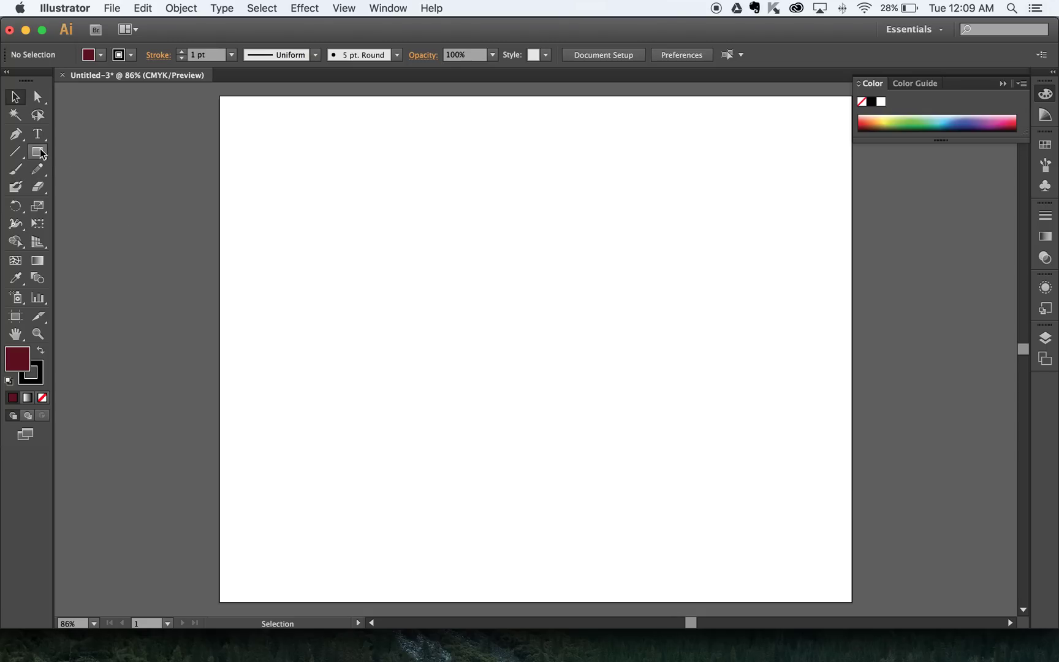
# Choose the Rounded Rectangle tool with no stroke, then draw and delete a trial rectangle.
pyautogui.moveTo(41, 153)
pyautogui.mouseDown()
pyautogui.moveTo(77, 153)
pyautogui.moveTo(94, 170)
pyautogui.mouseUp()
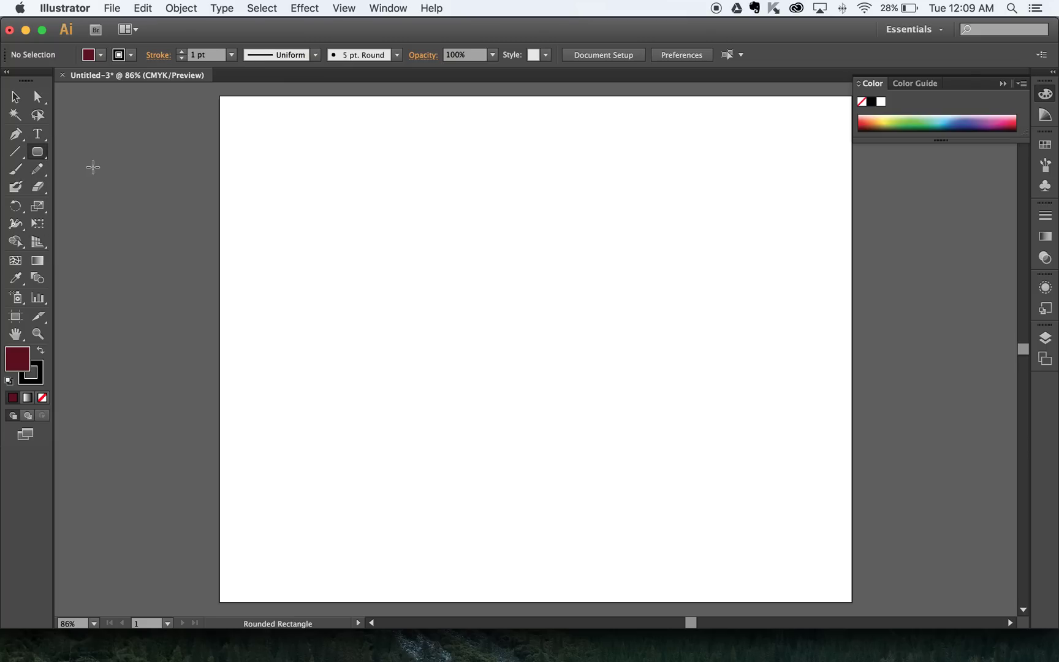
pyautogui.click(41, 375)
pyautogui.click(43, 400)
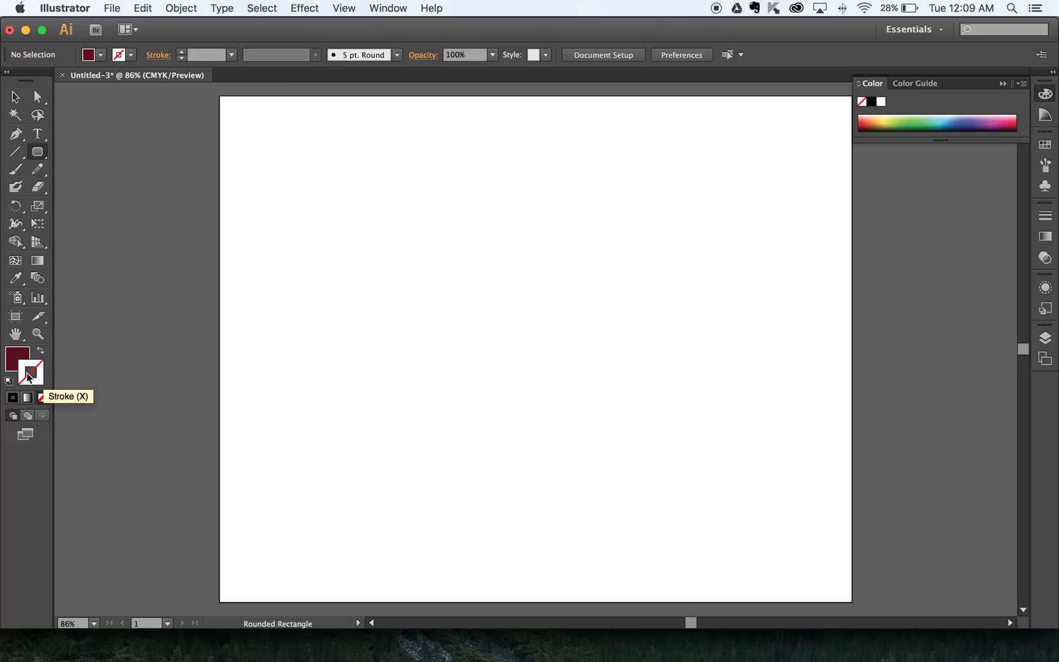
pyautogui.click(17, 358)
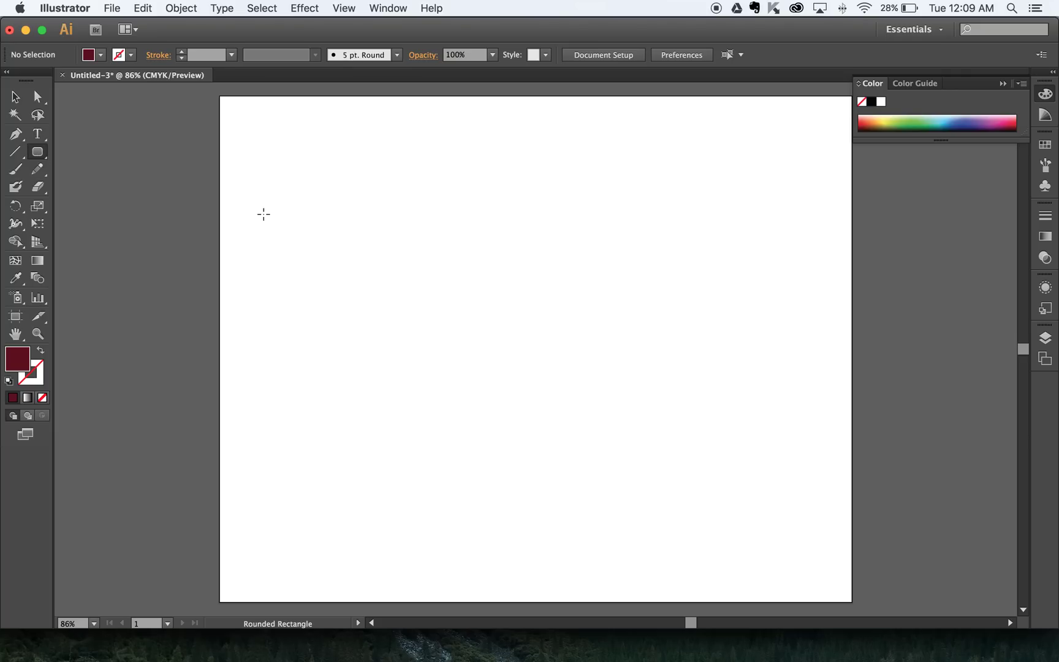
pyautogui.moveTo(292, 186); pyautogui.dragTo(706, 502)
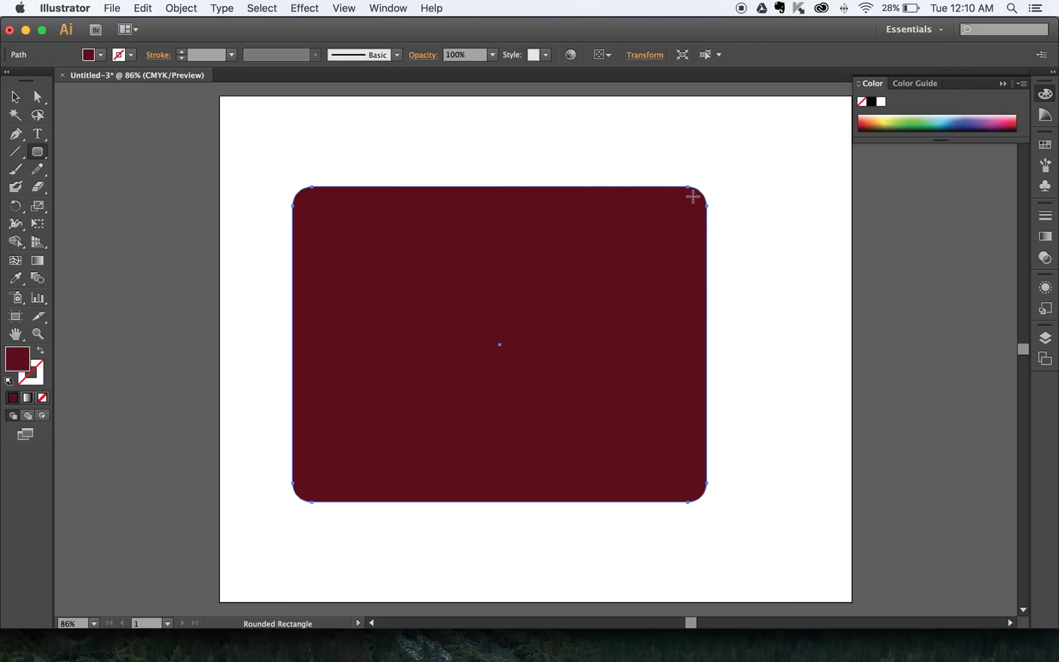
pyautogui.press('Delete')
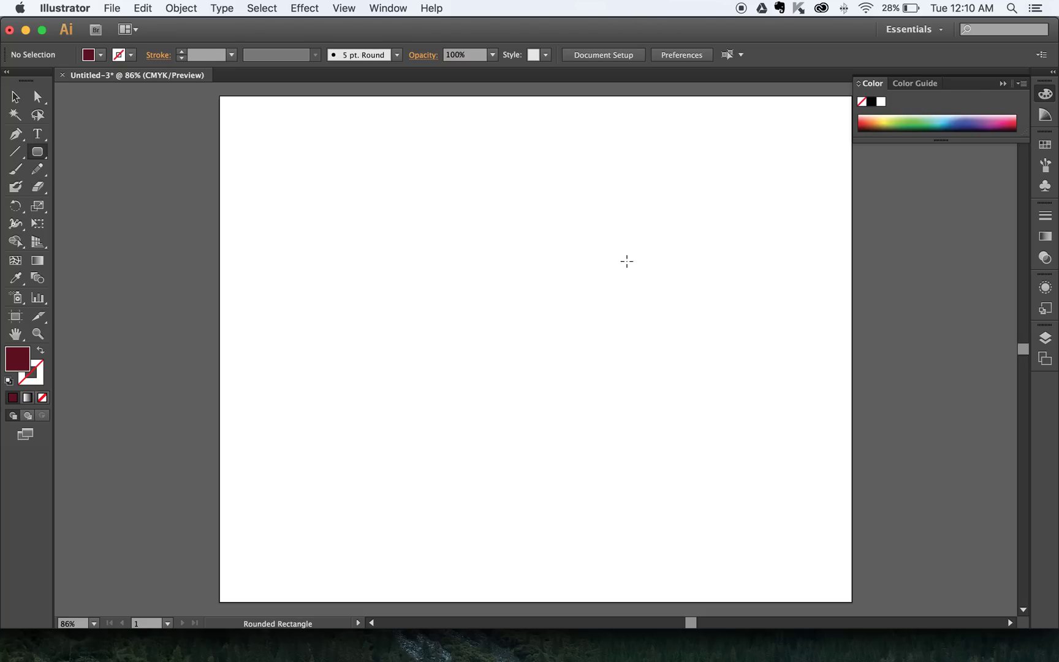
# Create a rounded rectangle with a 10 px corner radius, then delete it.
pyautogui.click(510, 285)
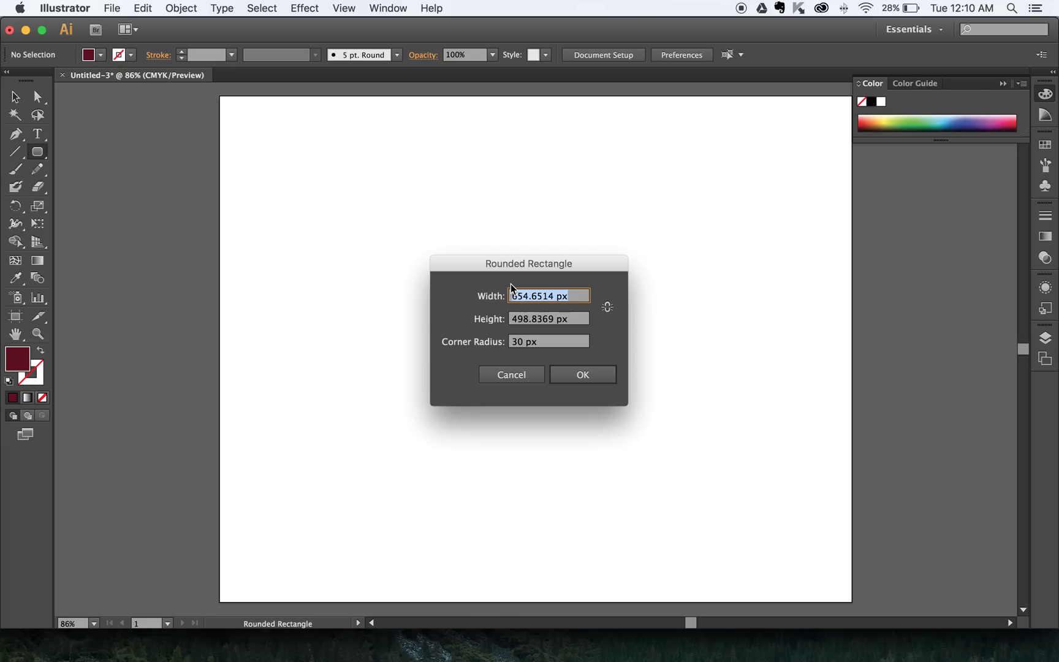
pyautogui.doubleClick(521, 345)
pyautogui.write('10')
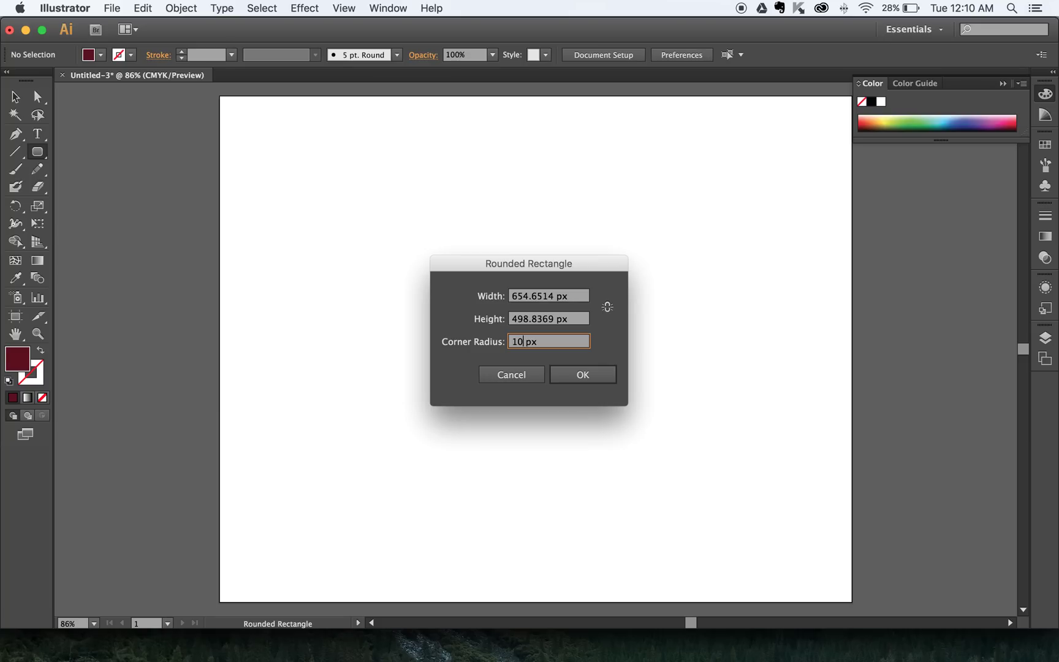
pyautogui.press('Return')
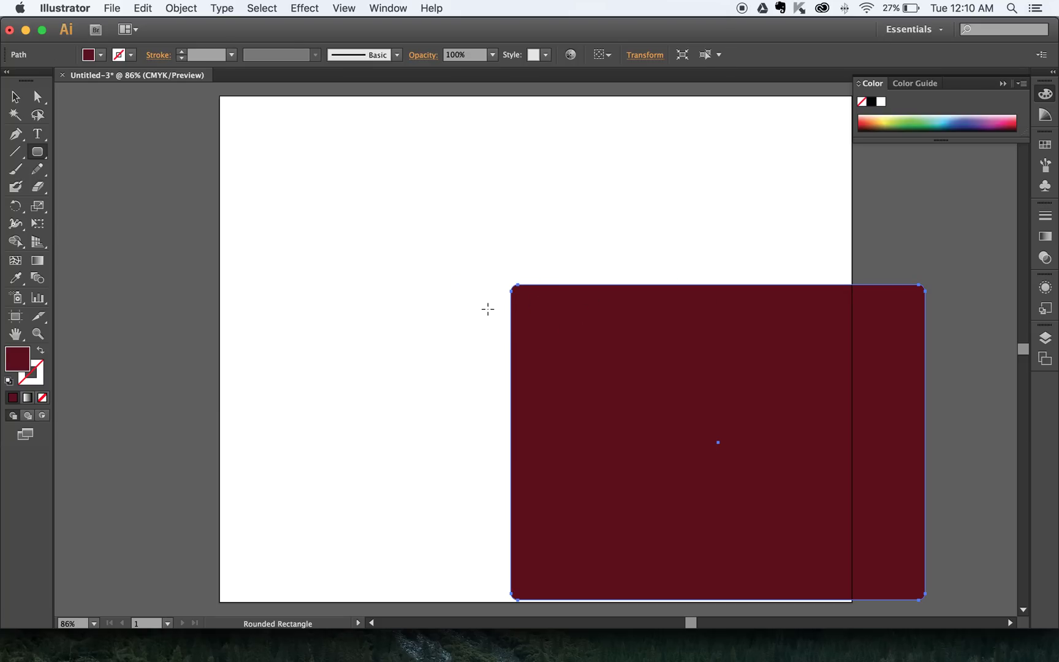
pyautogui.press('Delete')
# Create a 40 px-corner rounded rectangle and move it to the artboard centre.
pyautogui.click(445, 299)
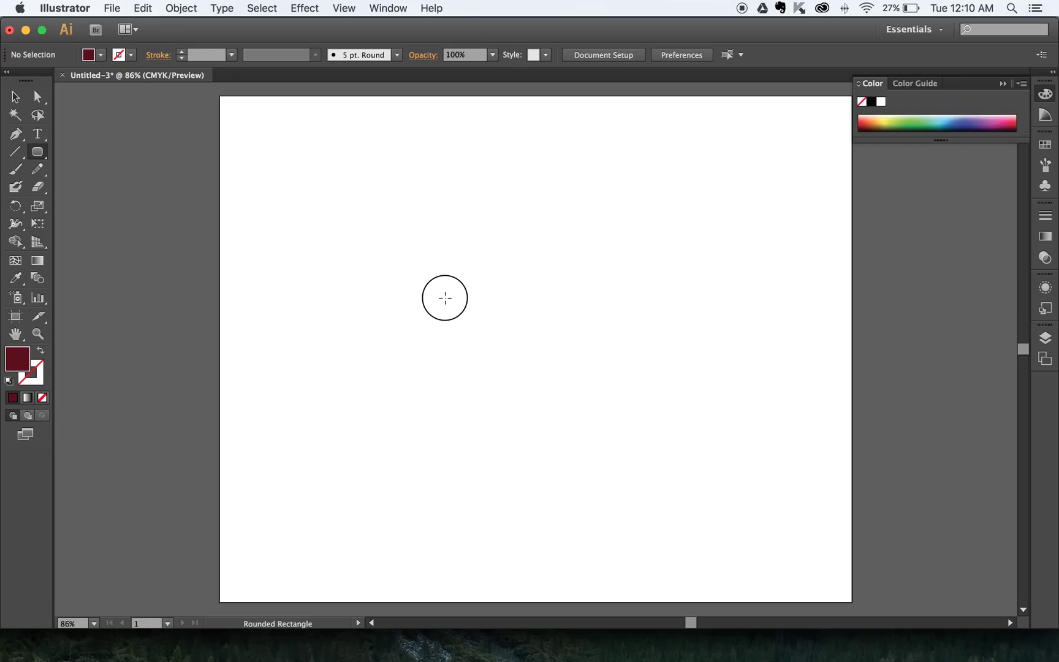
pyautogui.doubleClick(517, 341)
pyautogui.write('40')
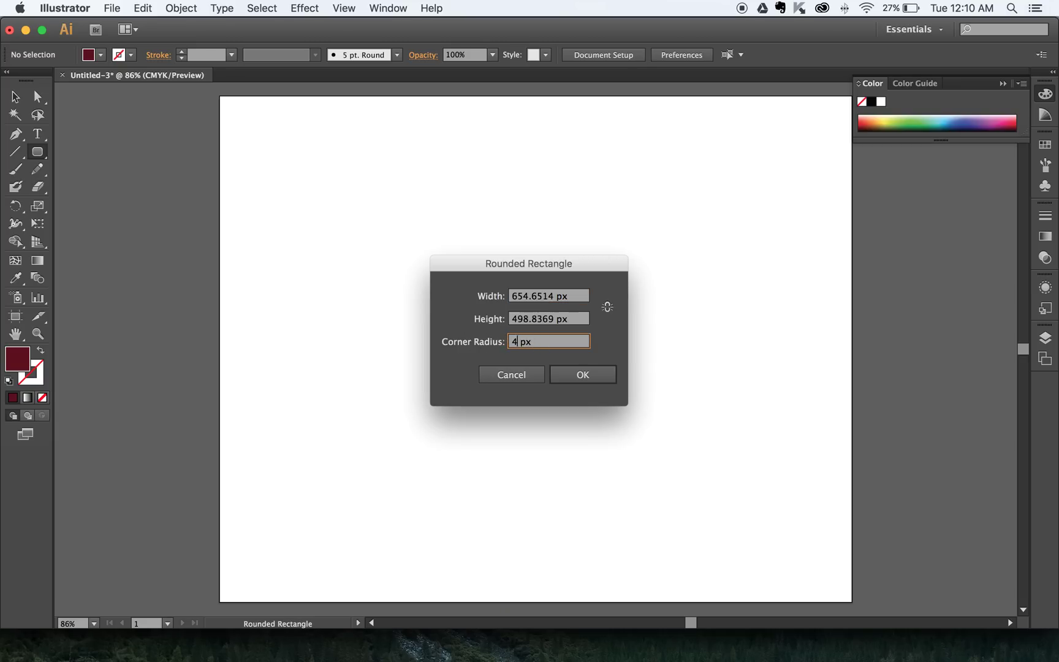
pyautogui.press('Return')
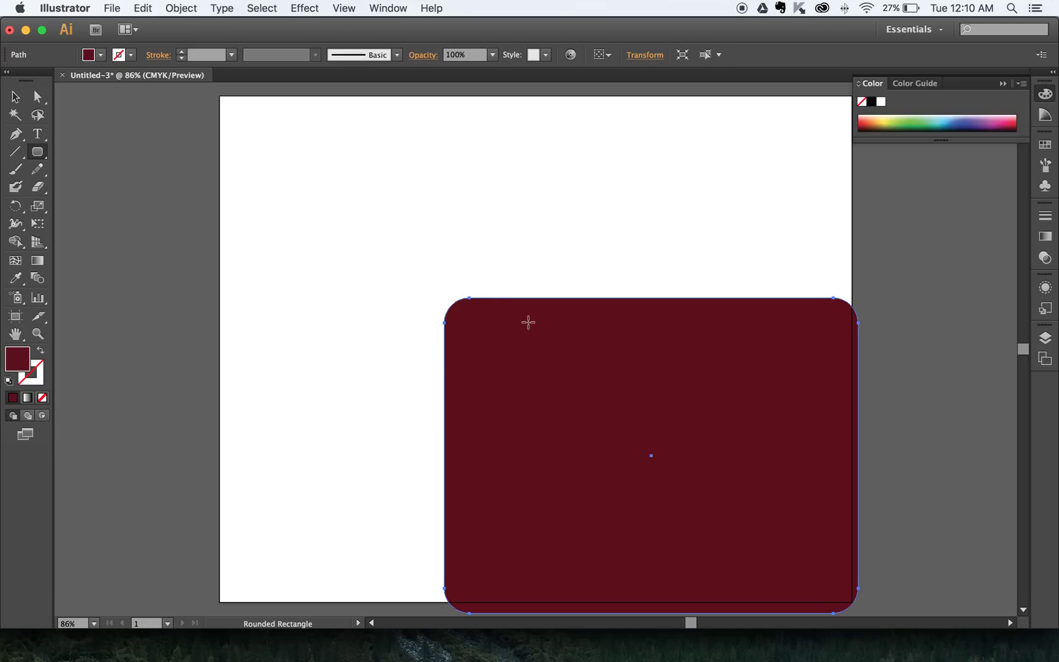
pyautogui.press('v')
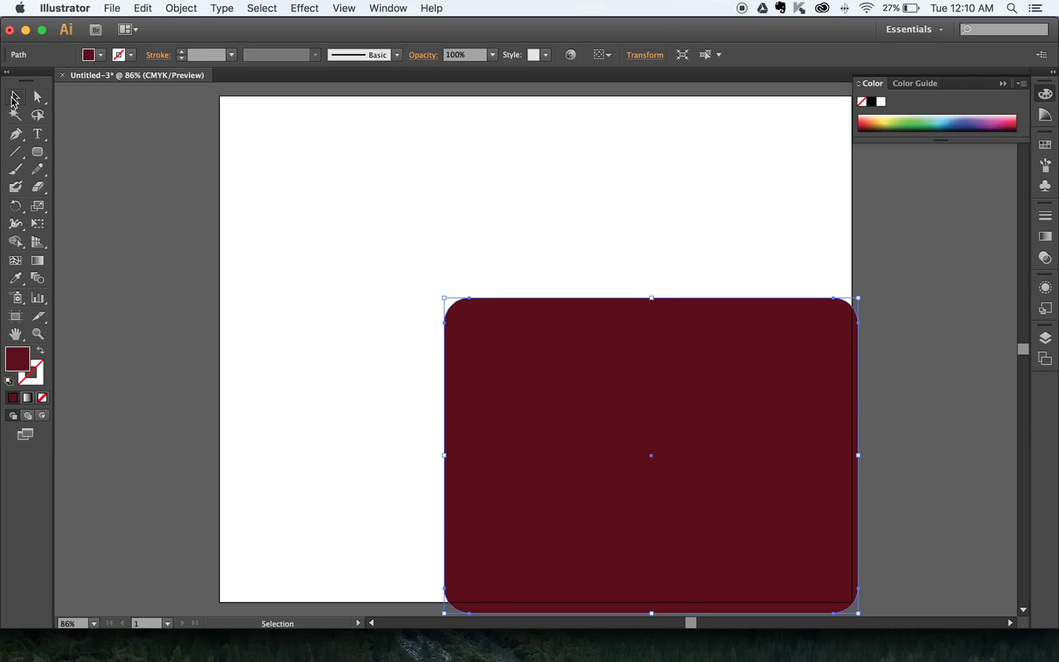
pyautogui.moveTo(601, 408); pyautogui.dragTo(491, 291)
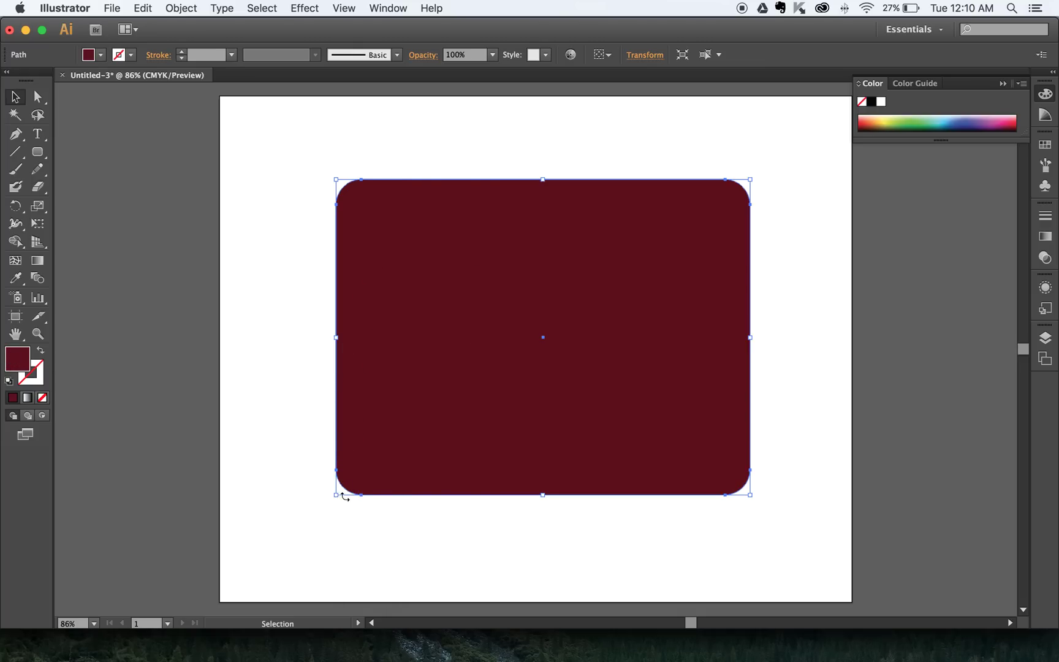
# Recolour the rounded rectangle's fill to crimson 7F1224 and deselect it.
pyautogui.doubleClick(16, 357)
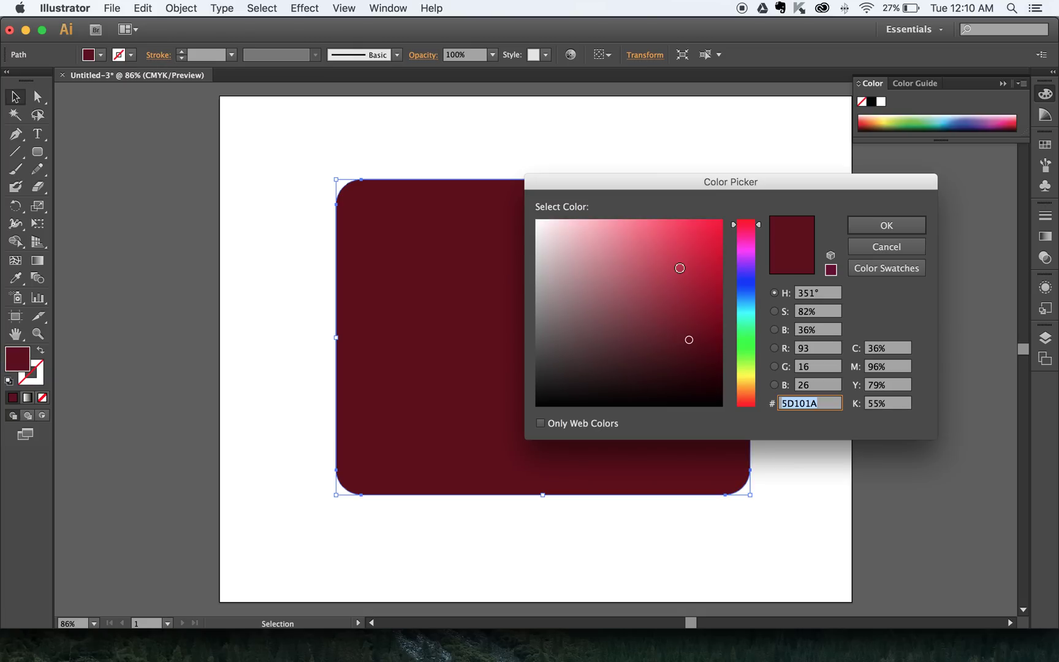
pyautogui.click(697, 313)
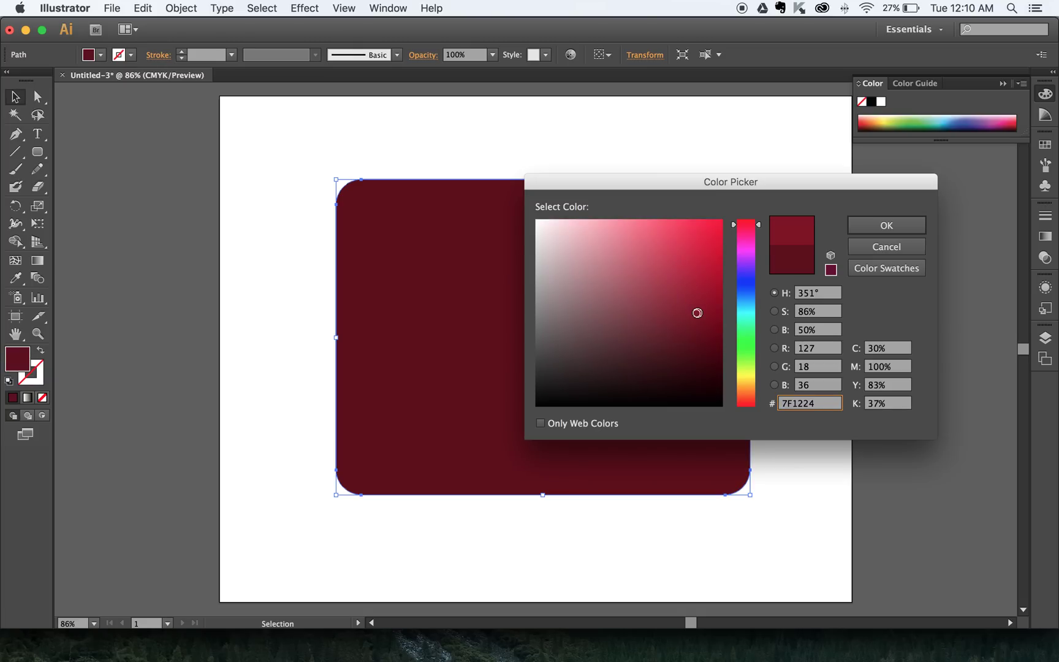
pyautogui.click(897, 228)
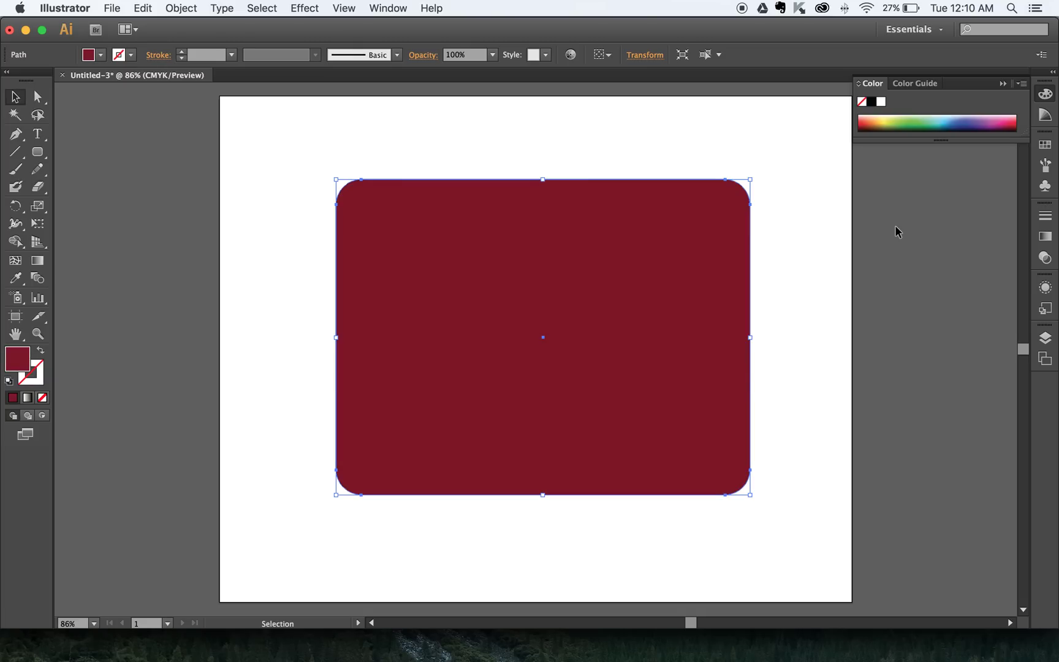
pyautogui.click(805, 274)
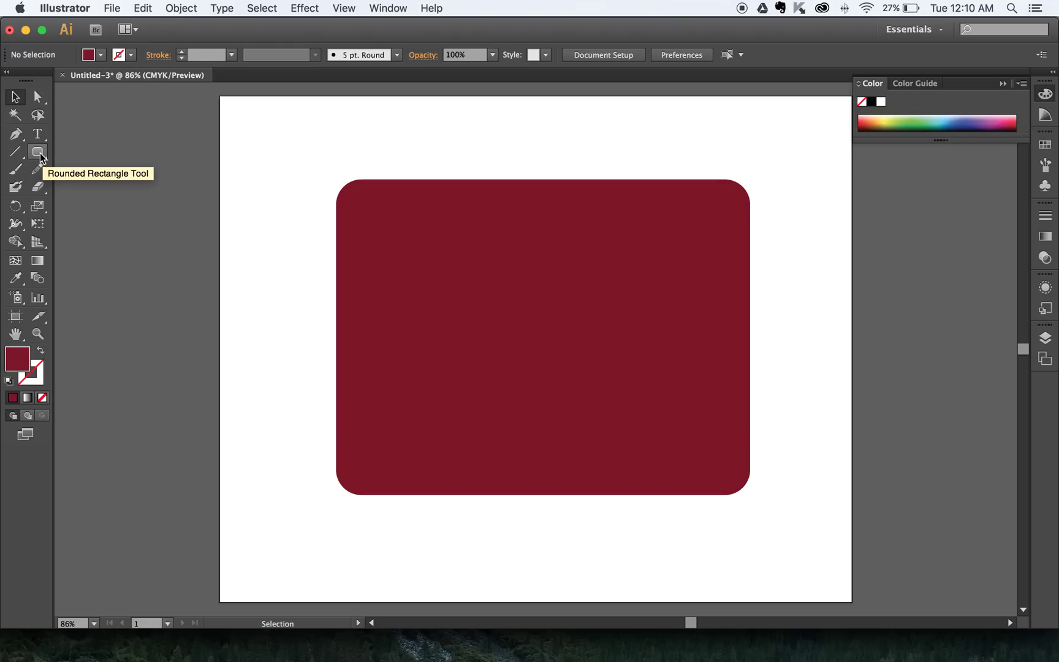
# Pick the Ellipse tool and set the fill to bright red D62148.
pyautogui.moveTo(40, 152); pyautogui.dragTo(91, 191)
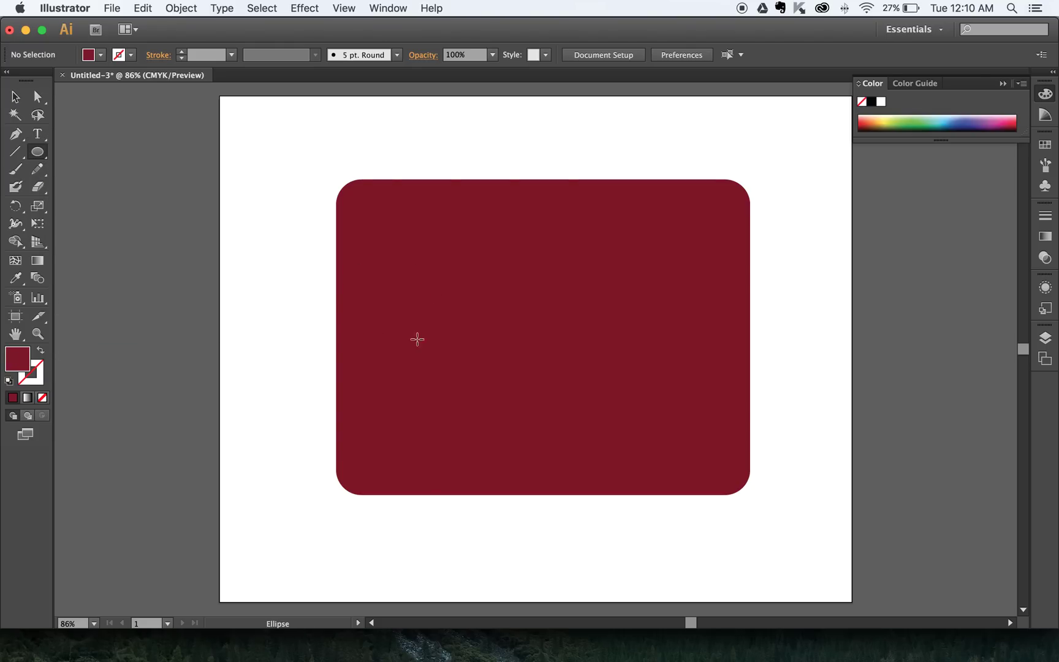
pyautogui.click(18, 359)
pyautogui.click(18, 359)
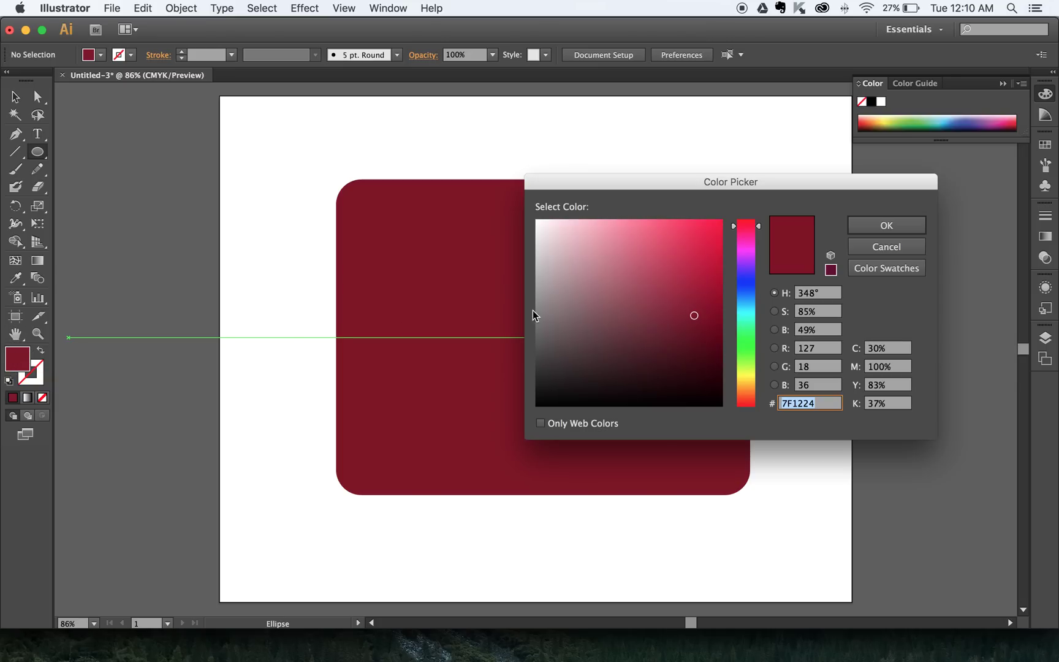
pyautogui.click(691, 274)
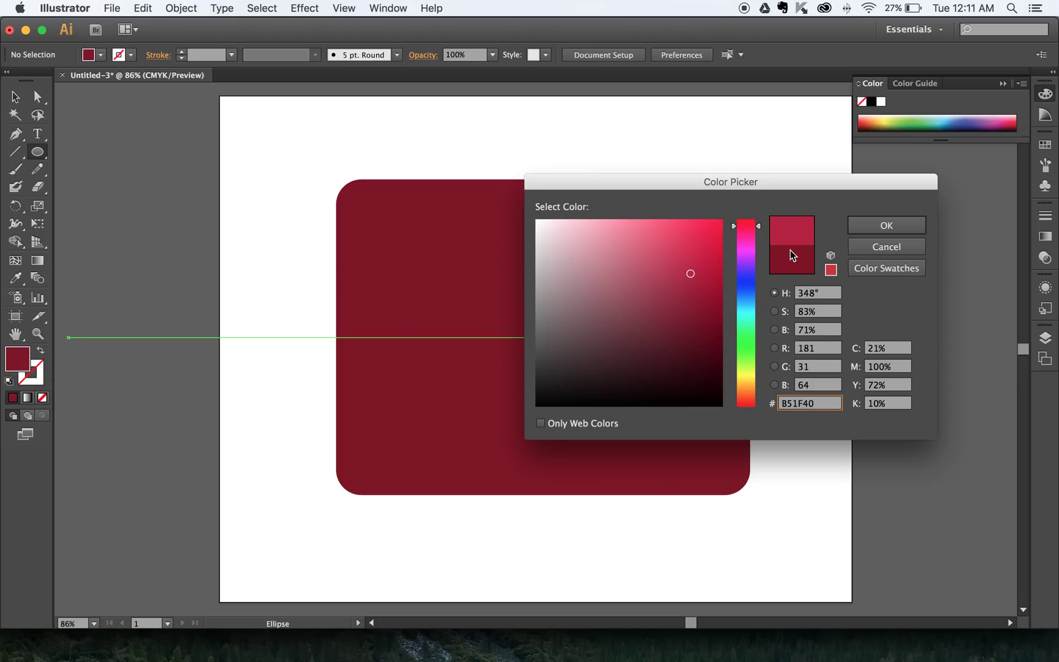
pyautogui.write('AD344E')
pyautogui.click(696, 249)
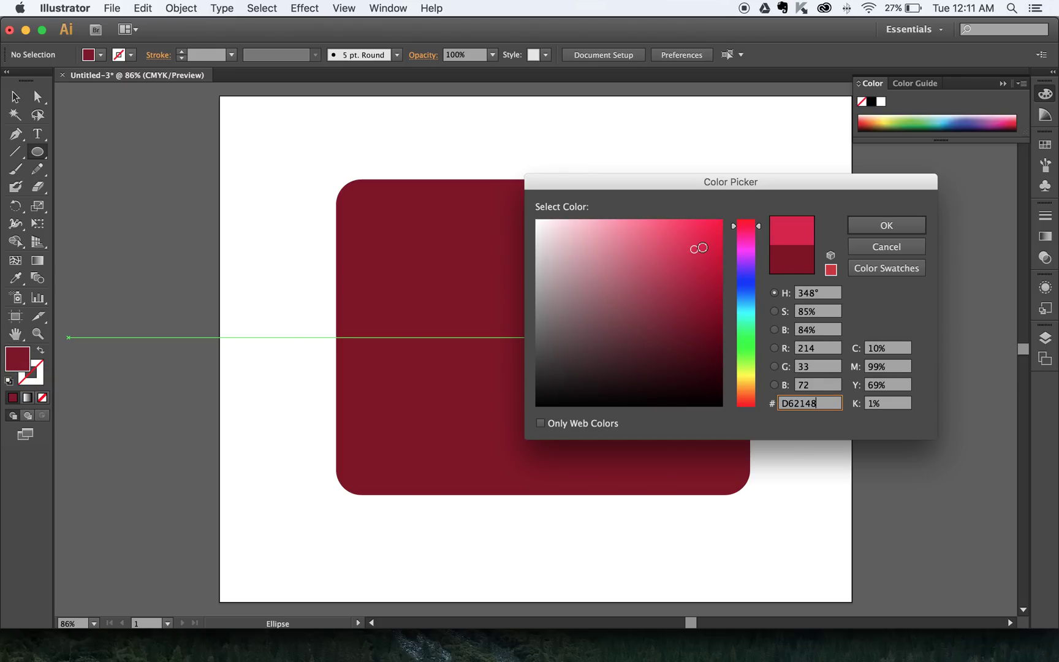
pyautogui.click(865, 224)
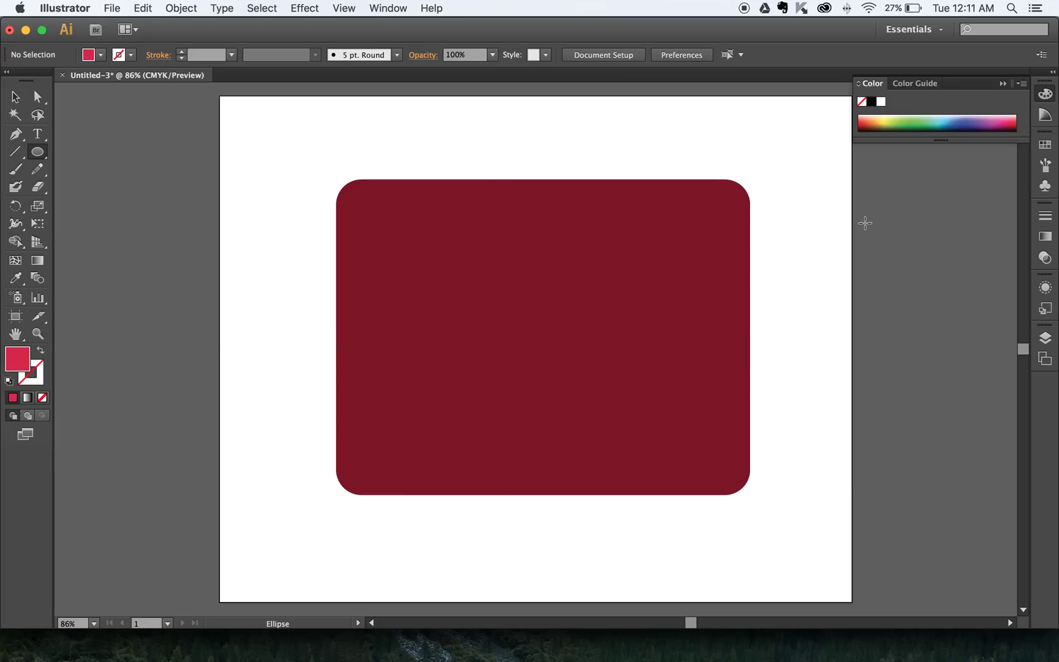
# Draw a large circle over the rectangle's lower right and nudge it slightly left.
pyautogui.moveTo(465, 237); pyautogui.dragTo(831, 580)
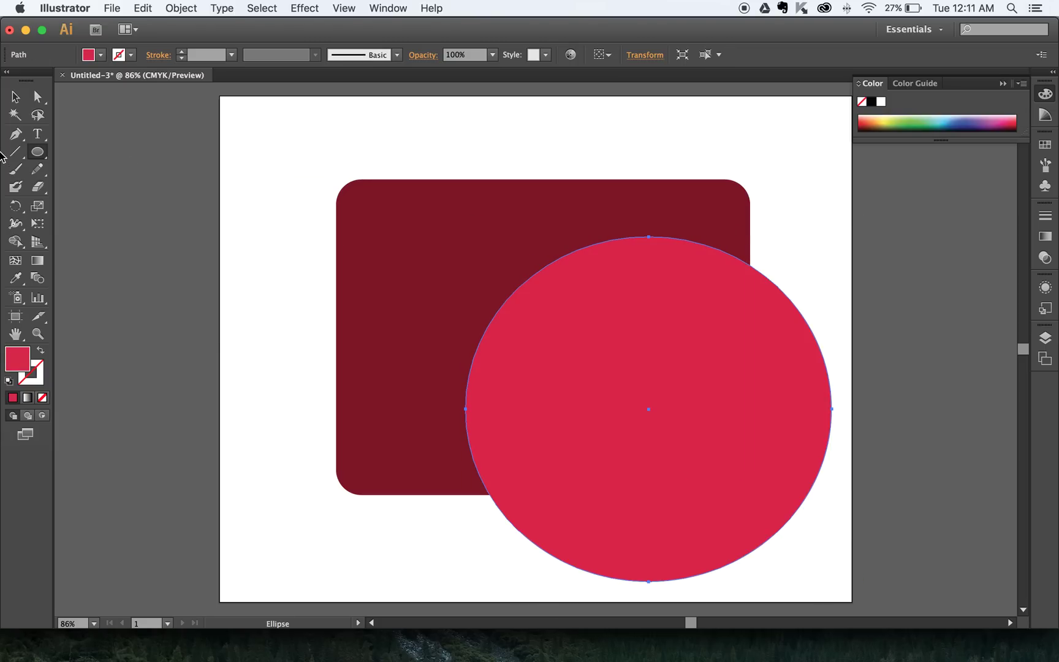
pyautogui.click(16, 100)
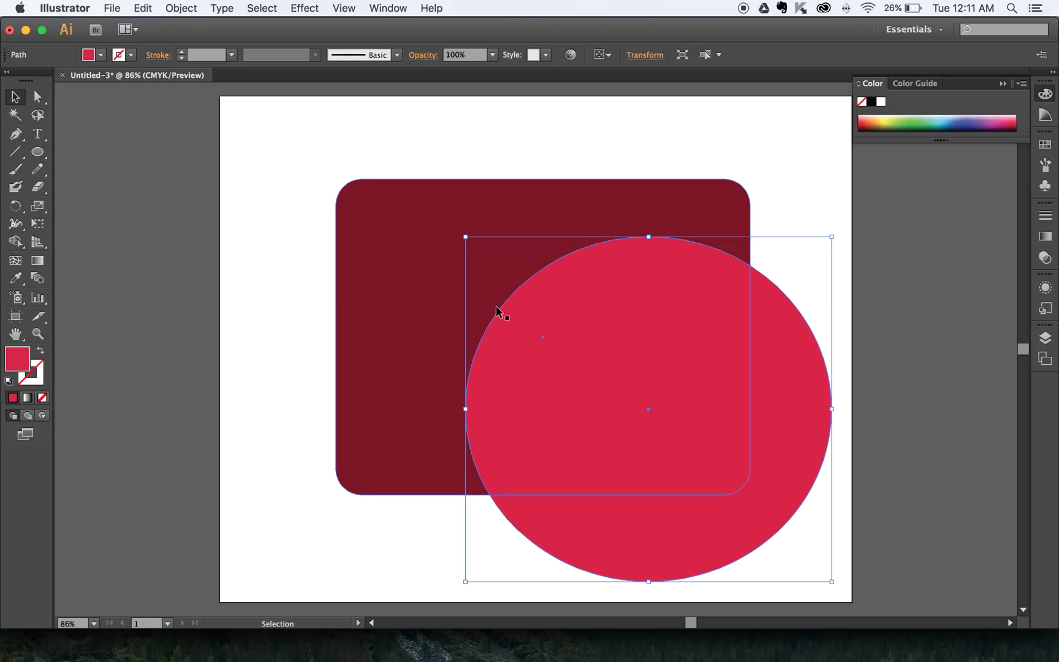
pyautogui.moveTo(560, 310); pyautogui.dragTo(522, 308)
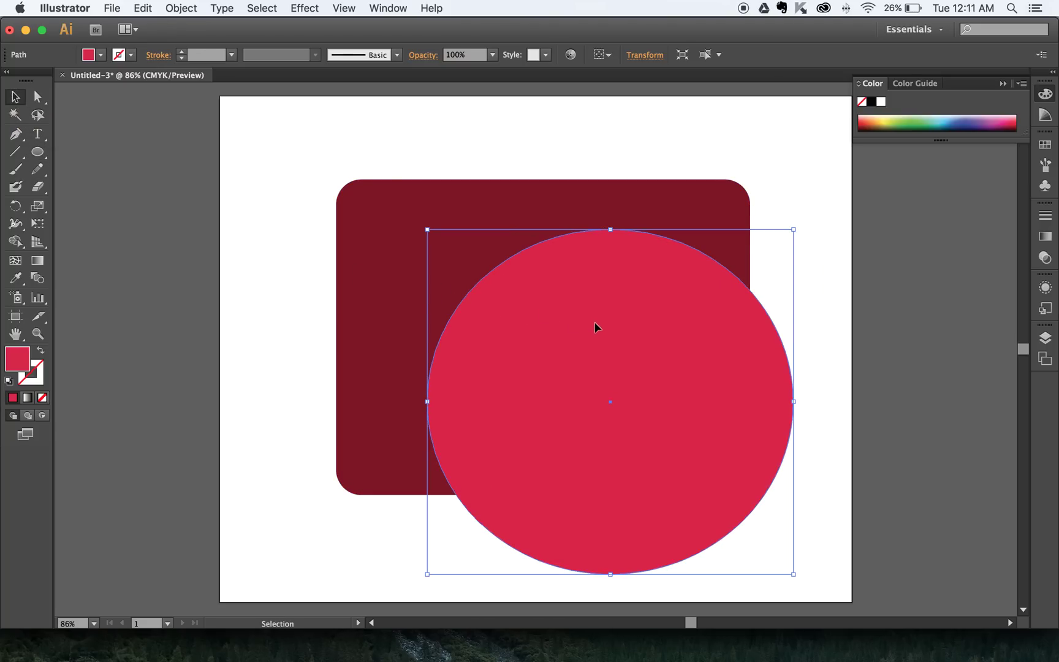
pyautogui.click(766, 256)
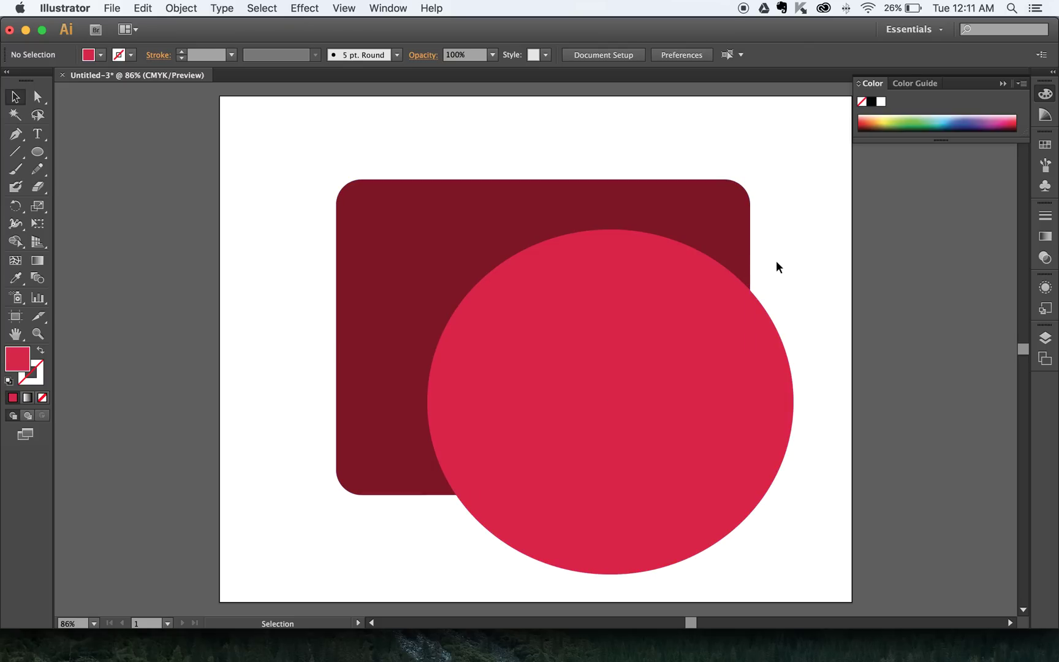
# Marquee-select both the bright red circle and the rounded rectangle.
pyautogui.moveTo(776, 261); pyautogui.dragTo(799, 284)
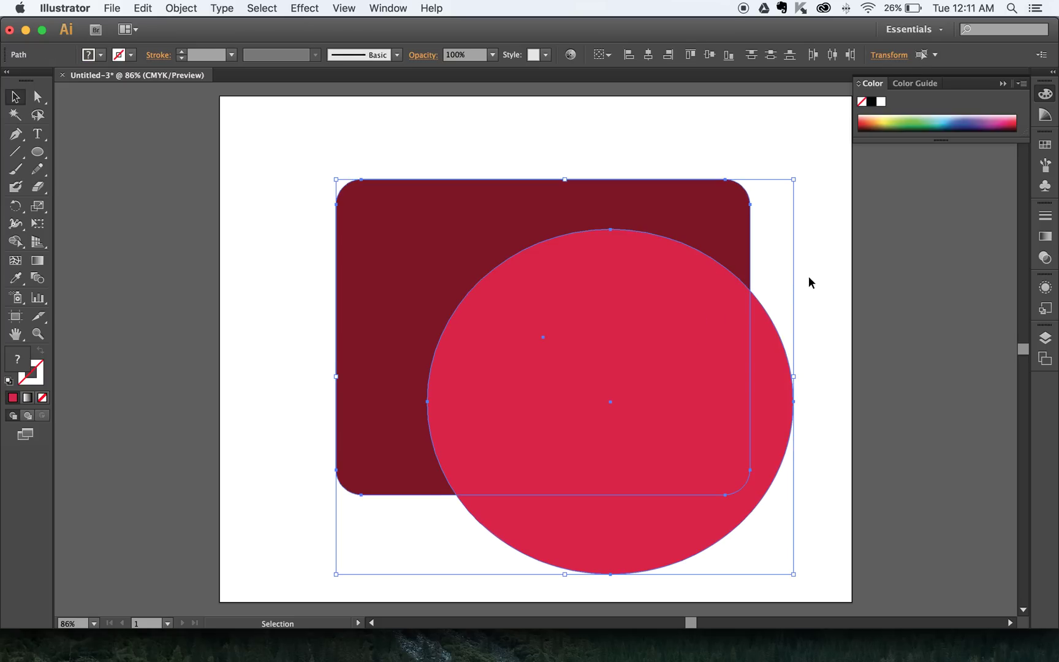
pyautogui.click(809, 276)
pyautogui.click(752, 346)
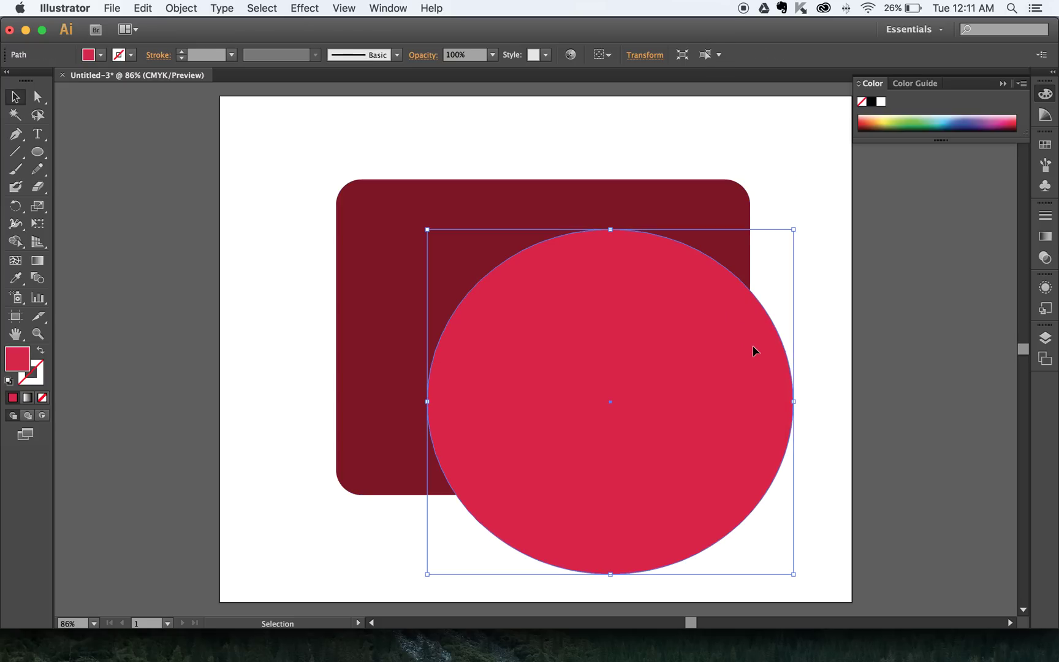
pyautogui.keyDown('shift'); pyautogui.click(728, 208); pyautogui.keyUp('shift')
pyautogui.keyDown('shift'); pyautogui.click(691, 209); pyautogui.keyUp('shift')
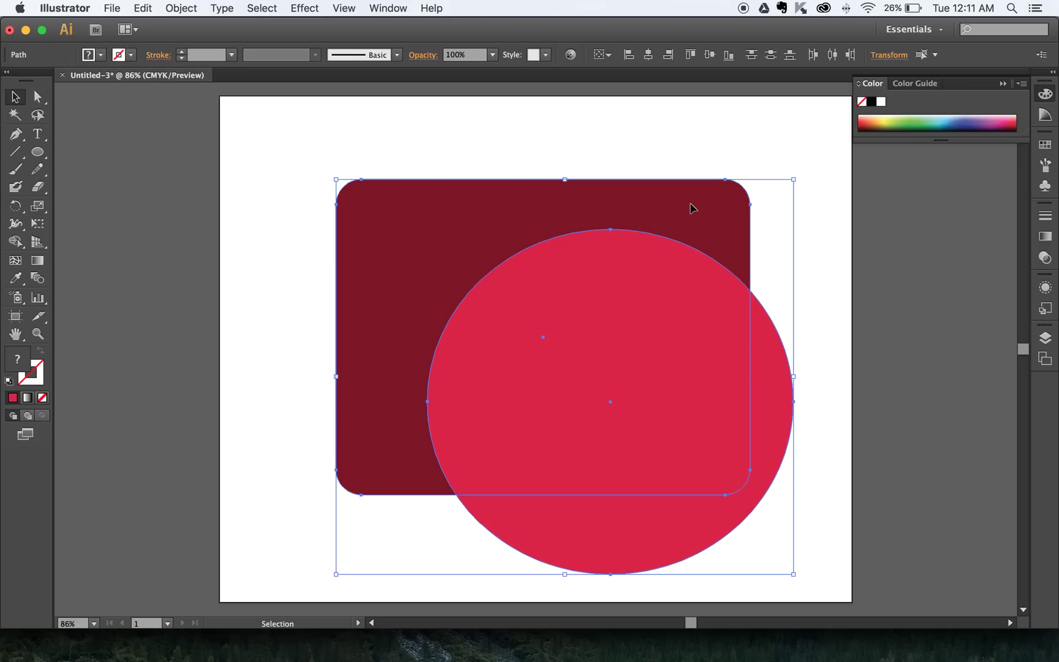
pyautogui.click(810, 210)
pyautogui.moveTo(836, 154); pyautogui.dragTo(664, 348)
# Open the Pathfinder panel from the Window menu.
pyautogui.click(389, 8)
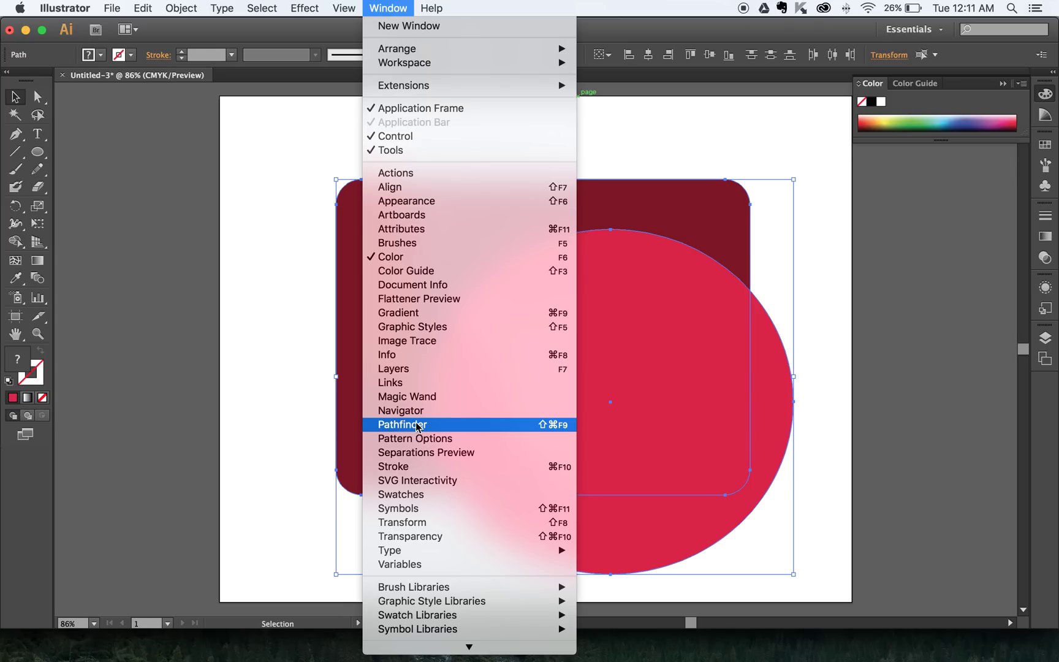
pyautogui.click(398, 423)
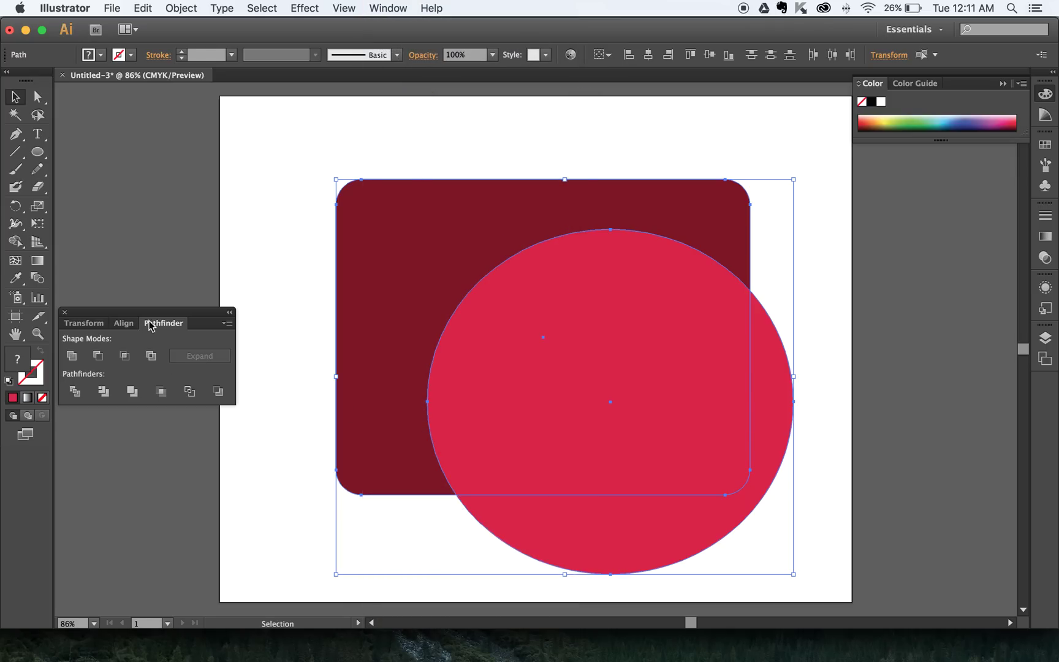
# Divide the overlapping circle and rounded rectangle with Pathfinder.
pyautogui.click(76, 393)
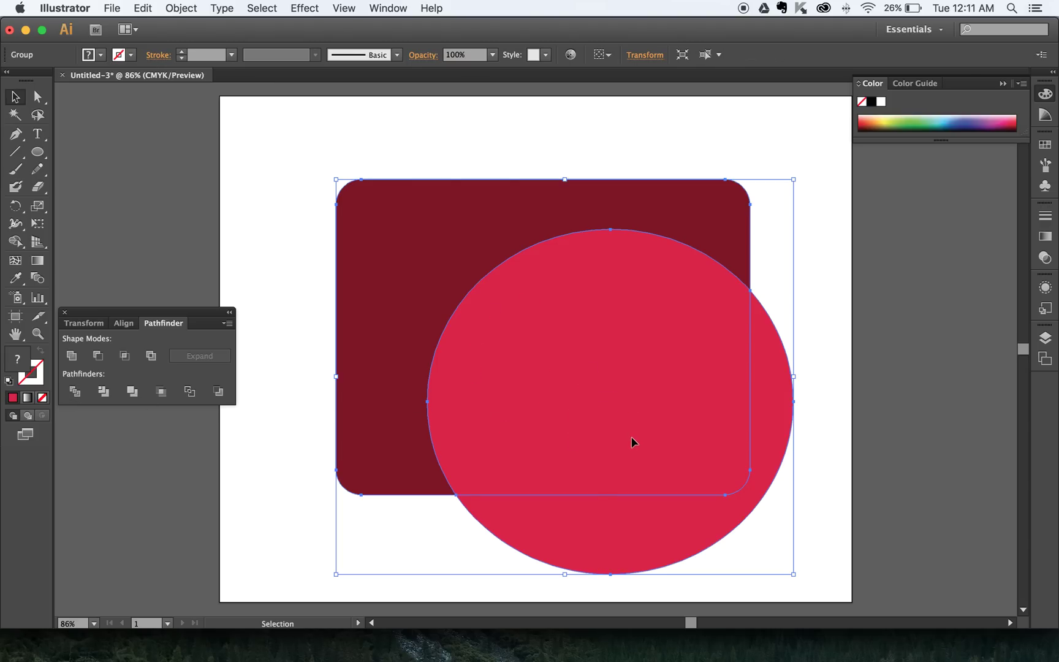
pyautogui.click(861, 422)
pyautogui.moveTo(802, 385); pyautogui.dragTo(818, 402)
pyautogui.click(806, 386)
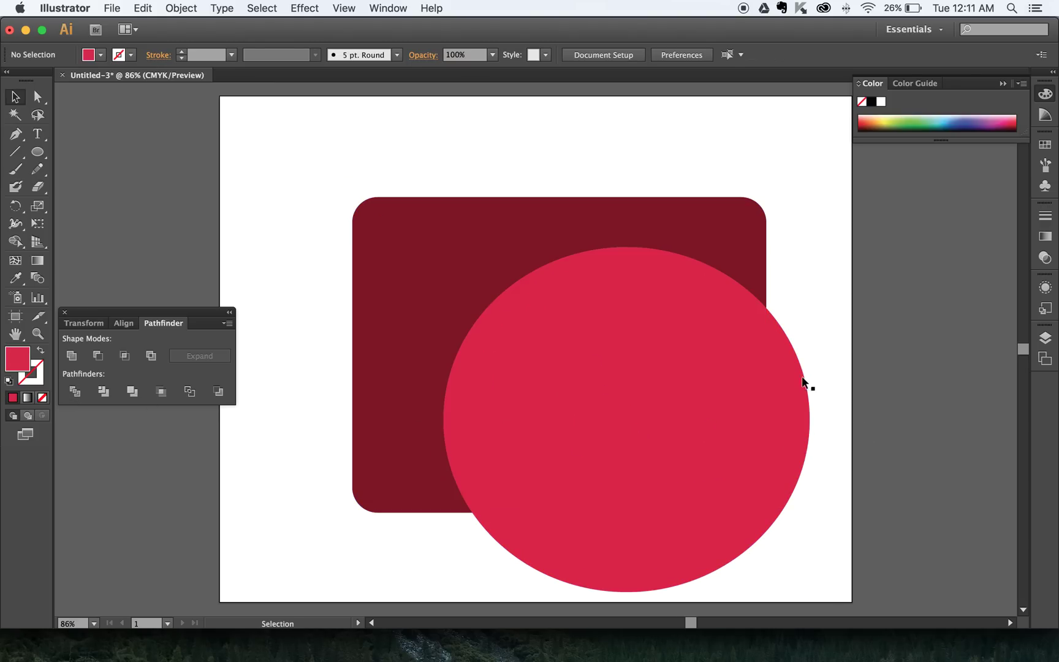
pyautogui.moveTo(715, 392); pyautogui.dragTo(657, 347)
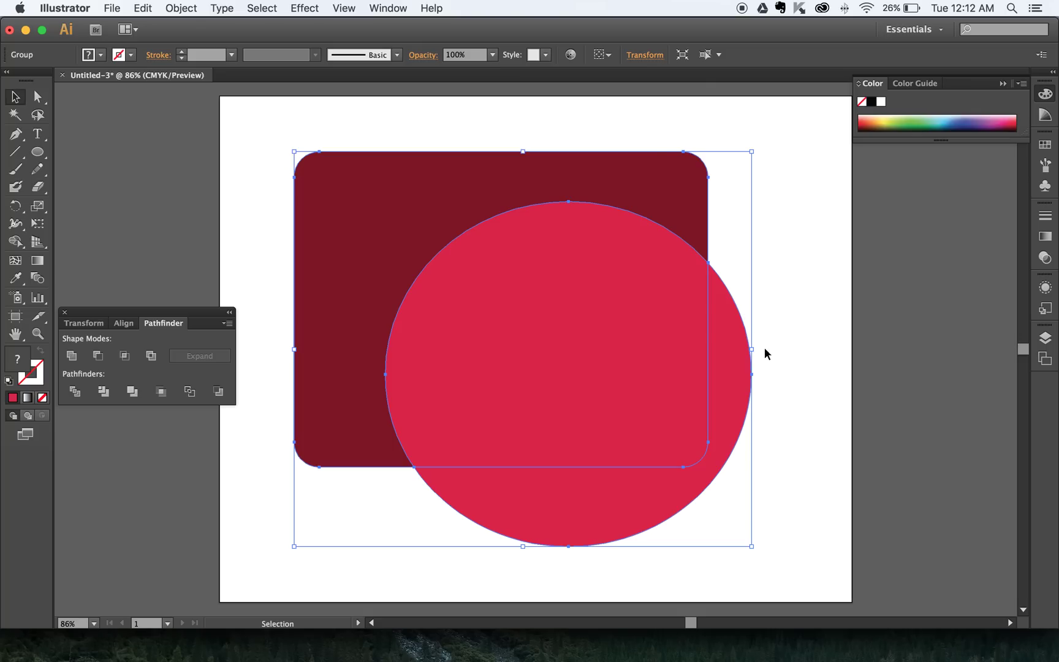
# Ungroup the divided pieces and delete the circle part outside the rectangle.
pyautogui.rightClick(722, 360)
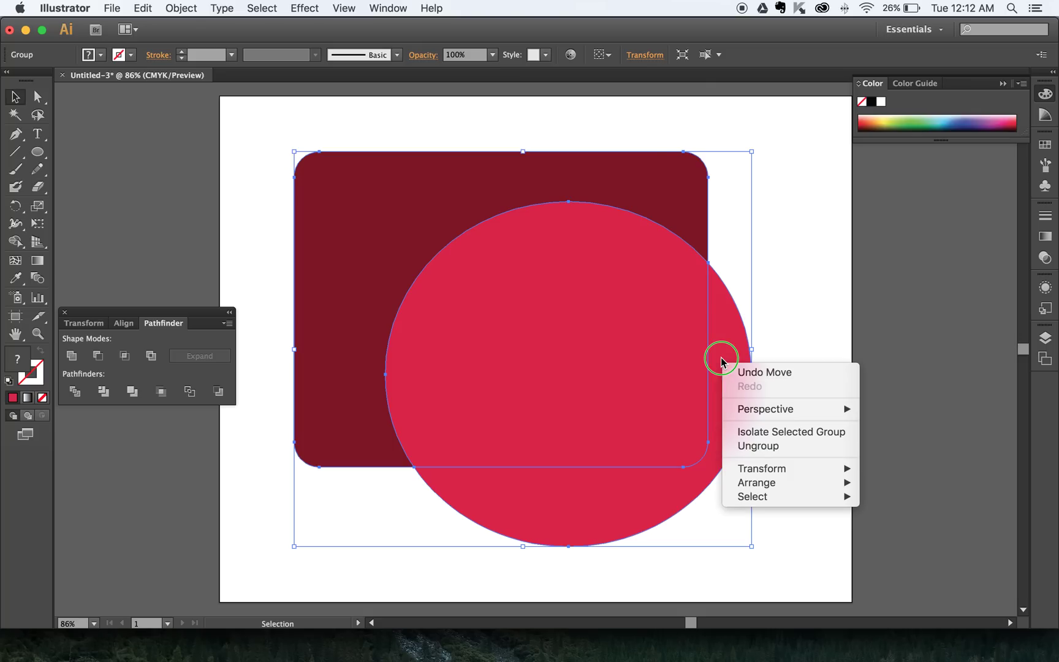
pyautogui.click(754, 449)
pyautogui.click(773, 404)
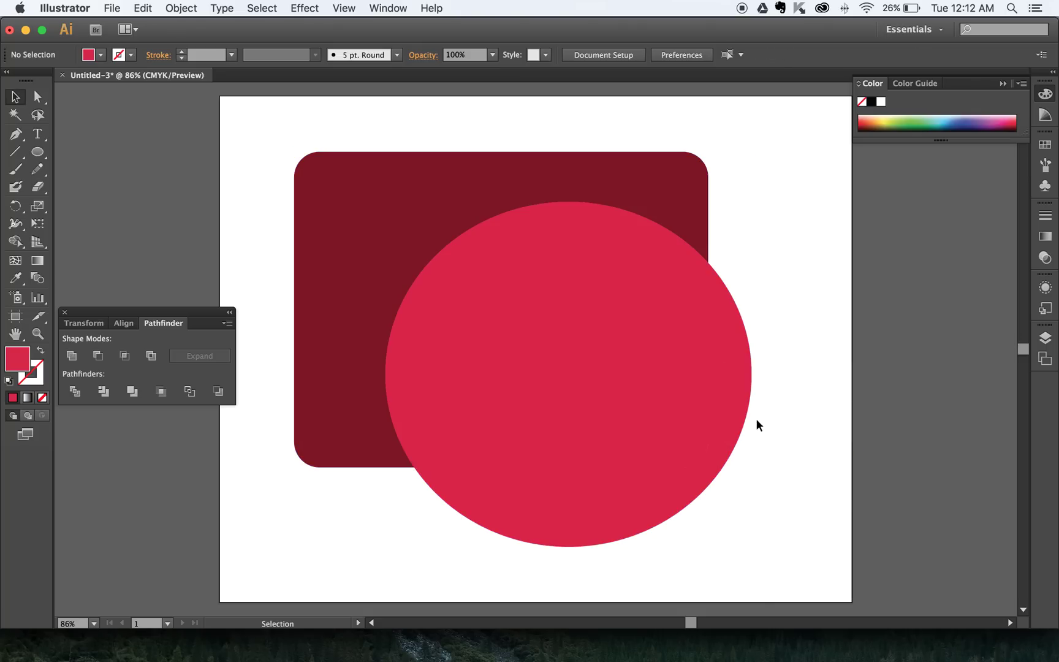
pyautogui.moveTo(735, 418); pyautogui.dragTo(761, 435)
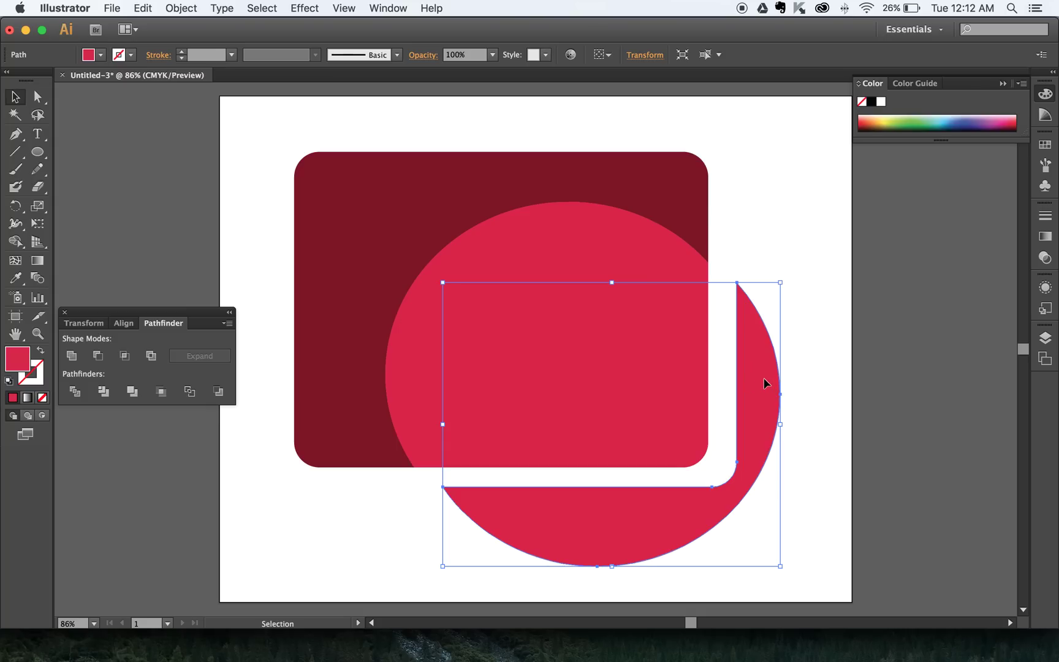
pyautogui.press('Delete')
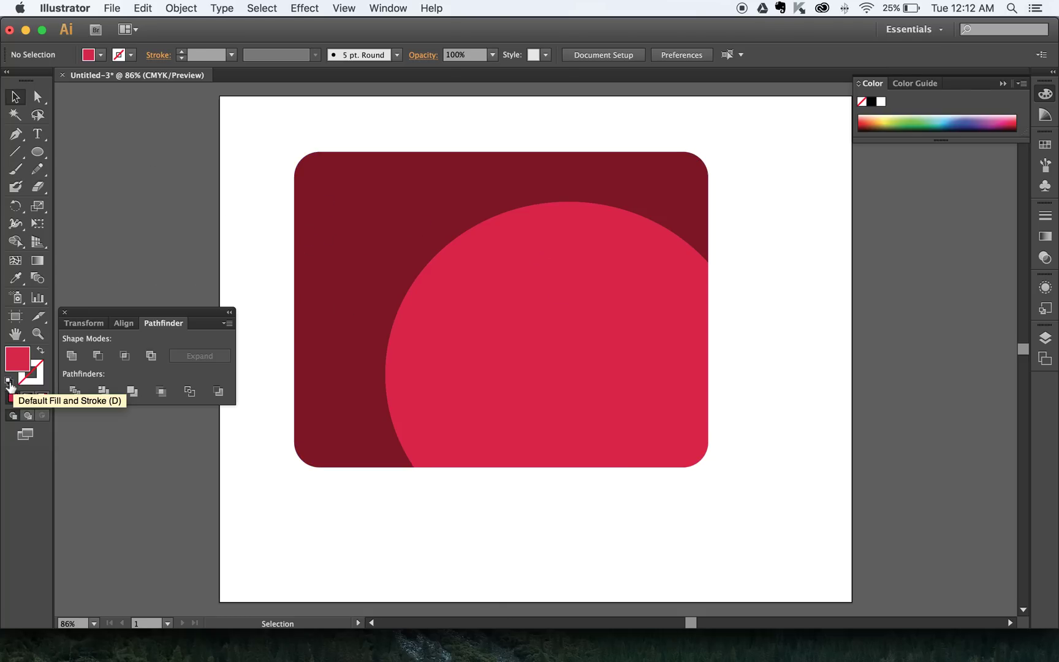
# Reset to default colours and set the stroke to None, leaving a white fill.
pyautogui.click(9, 381)
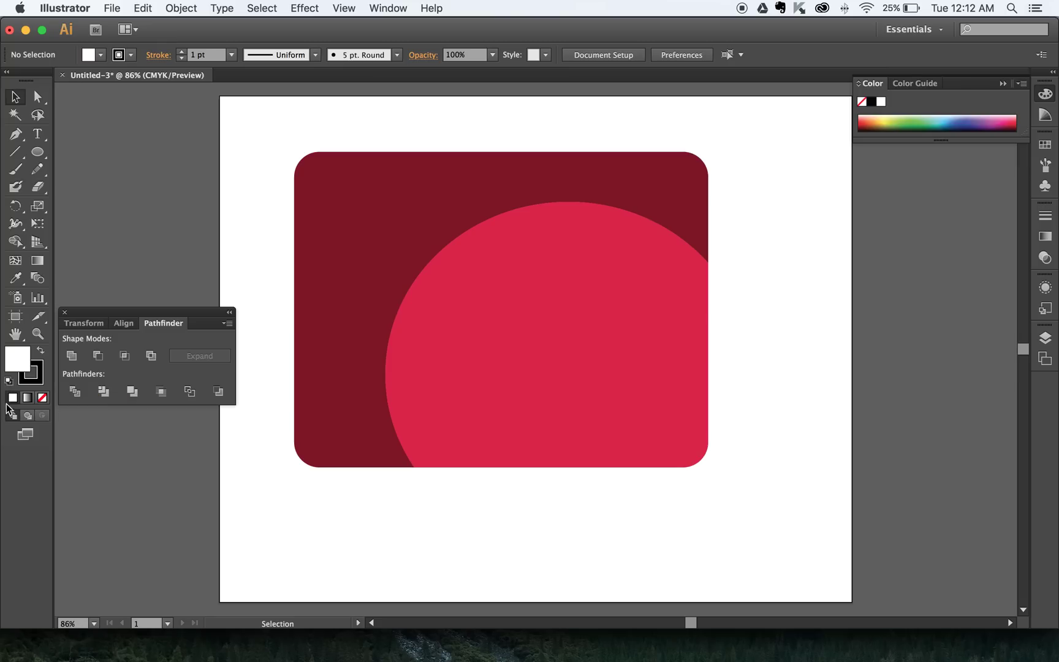
pyautogui.click(39, 372)
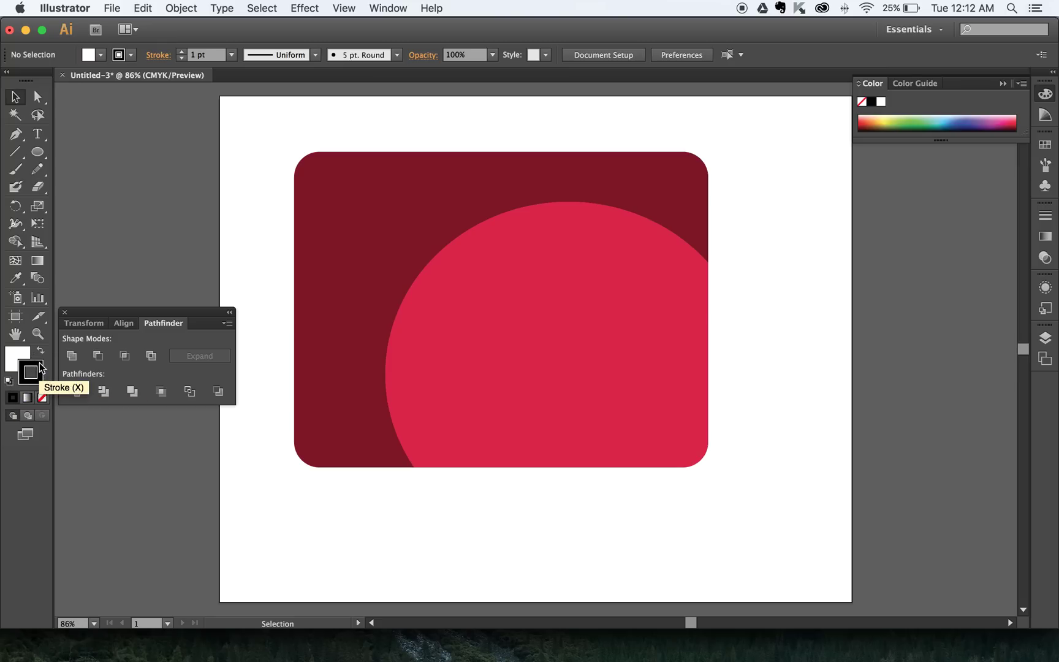
pyautogui.click(41, 398)
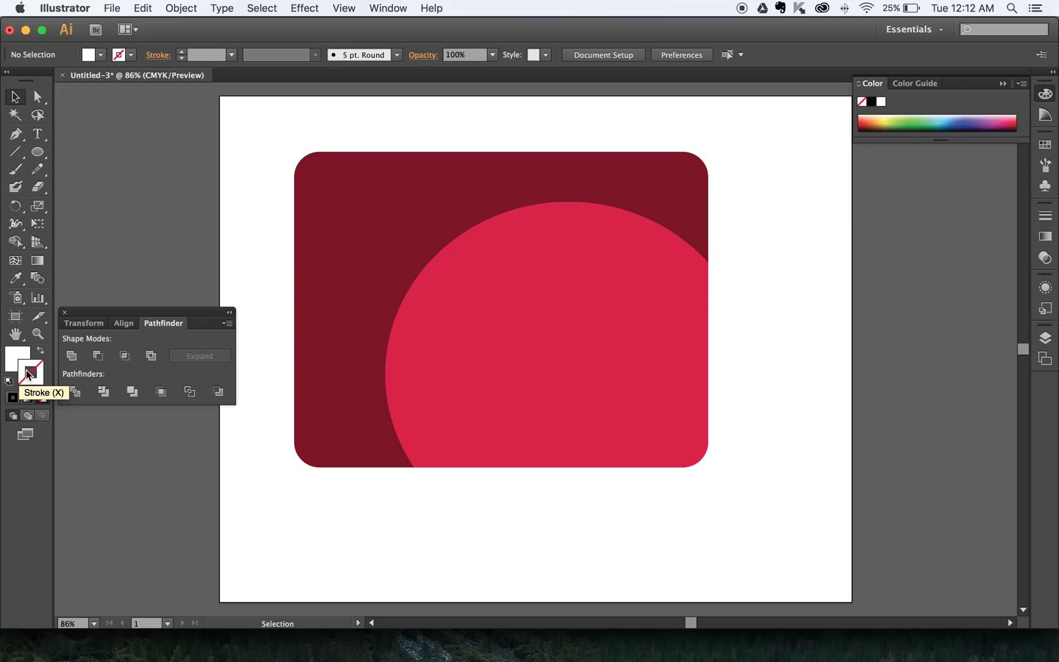
# Draw a white circle about 199 px wide and shift it right into place.
pyautogui.click(37, 153)
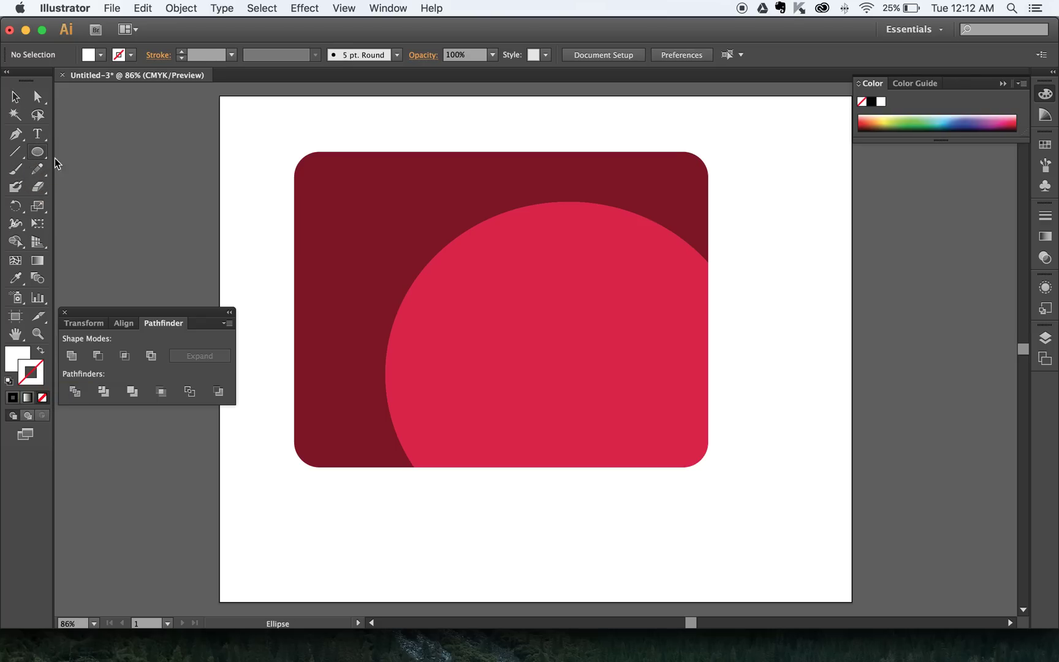
pyautogui.moveTo(349, 245)
pyautogui.mouseDown()
pyautogui.moveTo(423, 297)
pyautogui.moveTo(472, 350)
pyautogui.moveTo(442, 348)
pyautogui.moveTo(447, 357)
pyautogui.moveTo(485, 328)
pyautogui.moveTo(455, 323)
pyautogui.moveTo(480, 358)
pyautogui.moveTo(459, 339)
pyautogui.moveTo(462, 365)
pyautogui.moveTo(473, 368)
pyautogui.mouseUp()
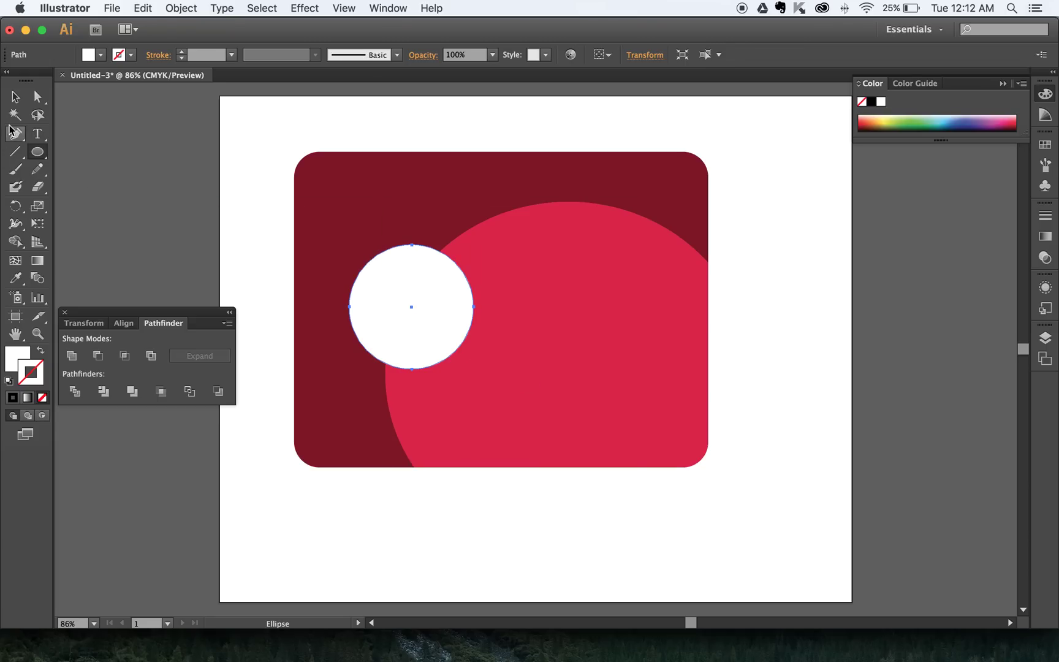
pyautogui.press('v')
pyautogui.moveTo(417, 320); pyautogui.dragTo(440, 324)
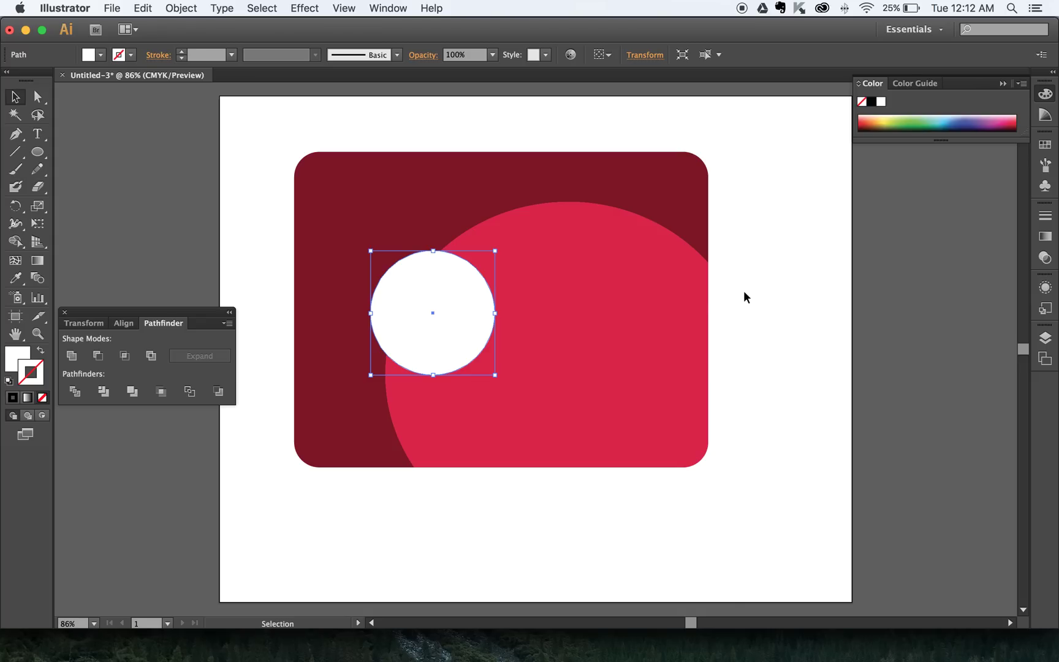
# Option-drag a copy of the white eye circle up and right near the top edge.
pyautogui.rightClick(455, 314)
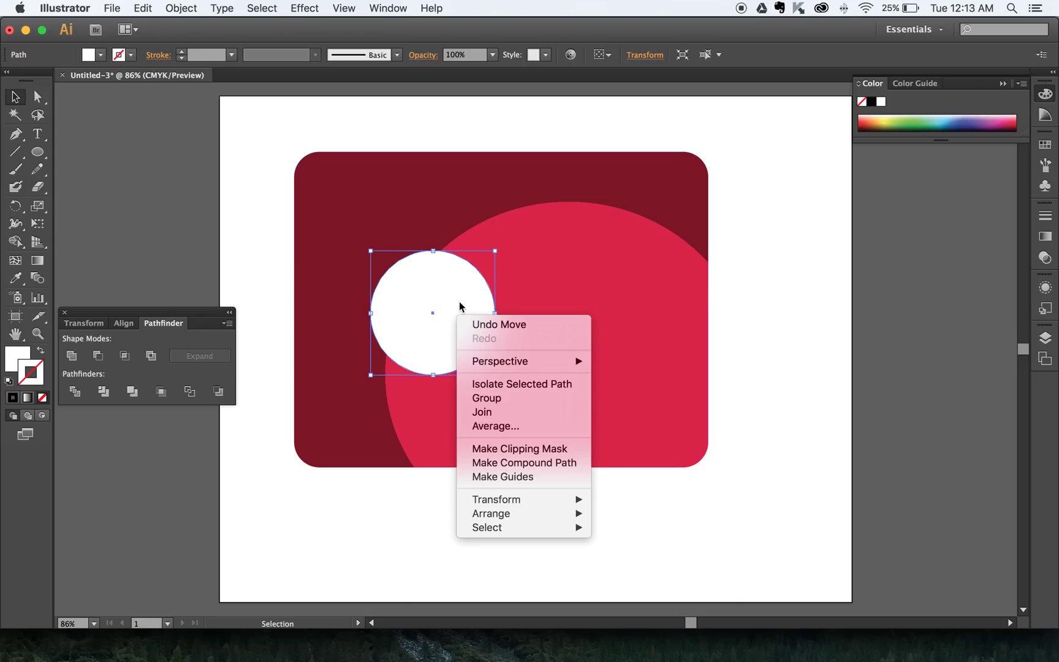
pyautogui.click(449, 293)
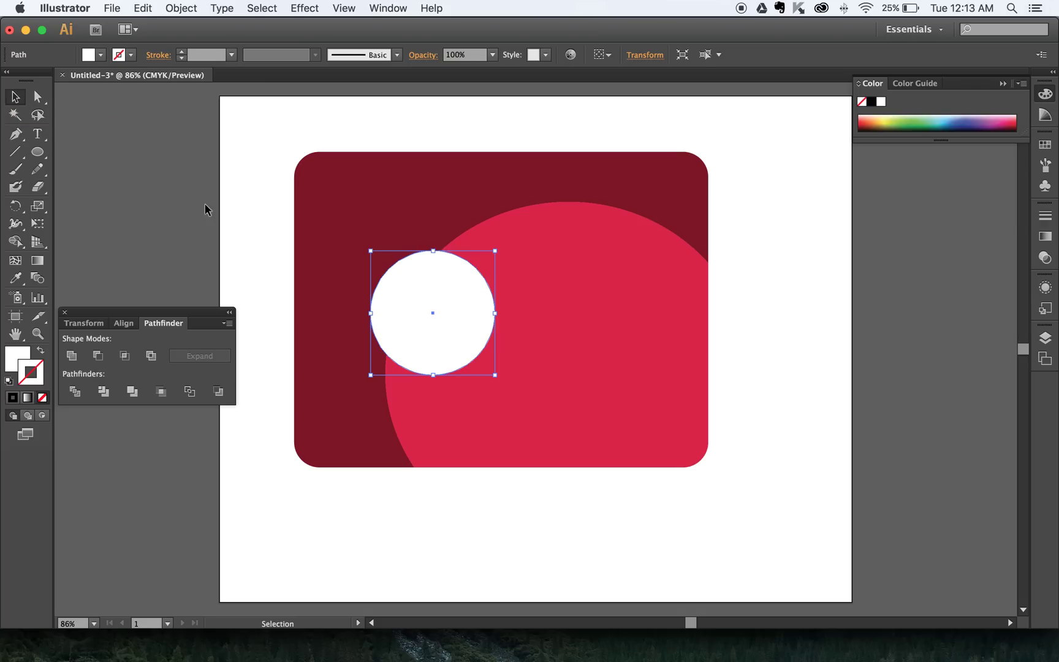
pyautogui.moveTo(466, 318); pyautogui.dragTo(583, 256)
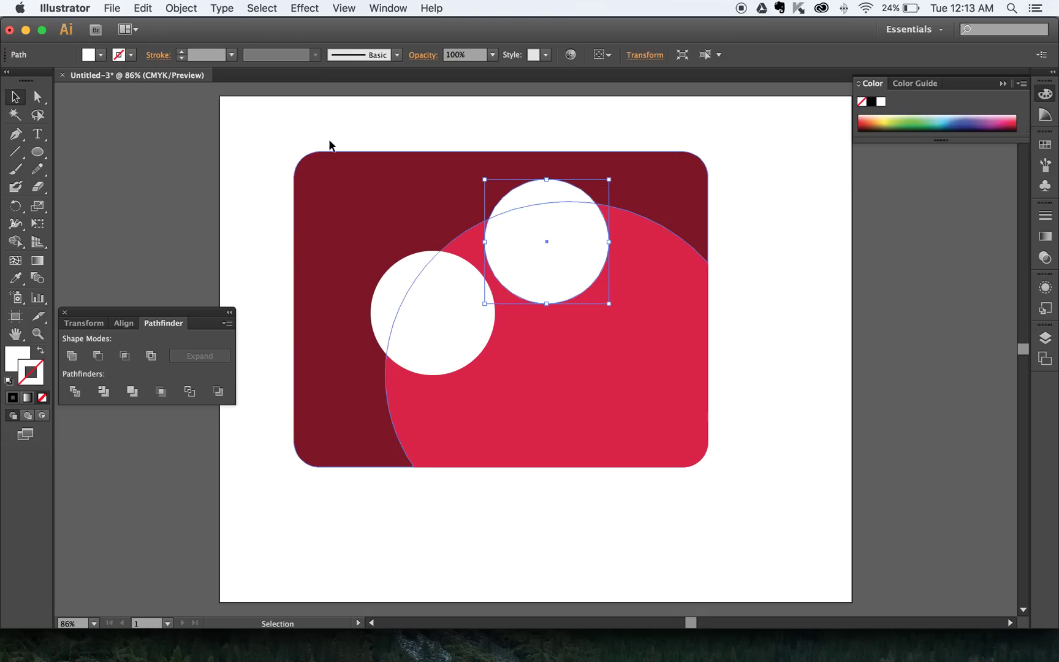
pyautogui.click(149, 8)
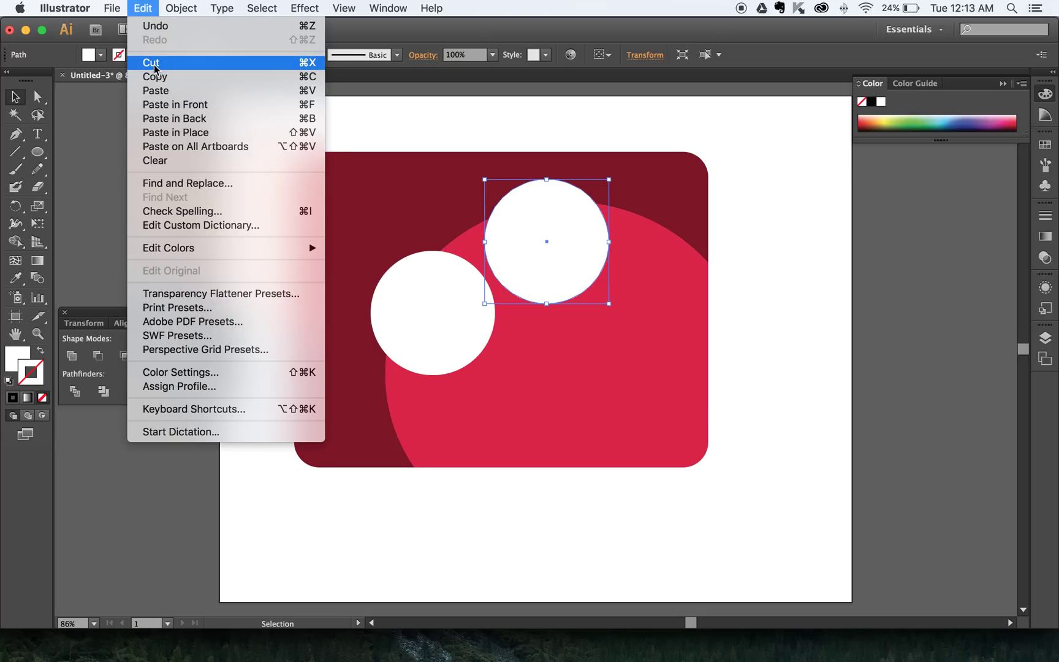
# Cut the copied white circle, then undo the cut to restore it.
pyautogui.click(150, 62)
pyautogui.click(144, 8)
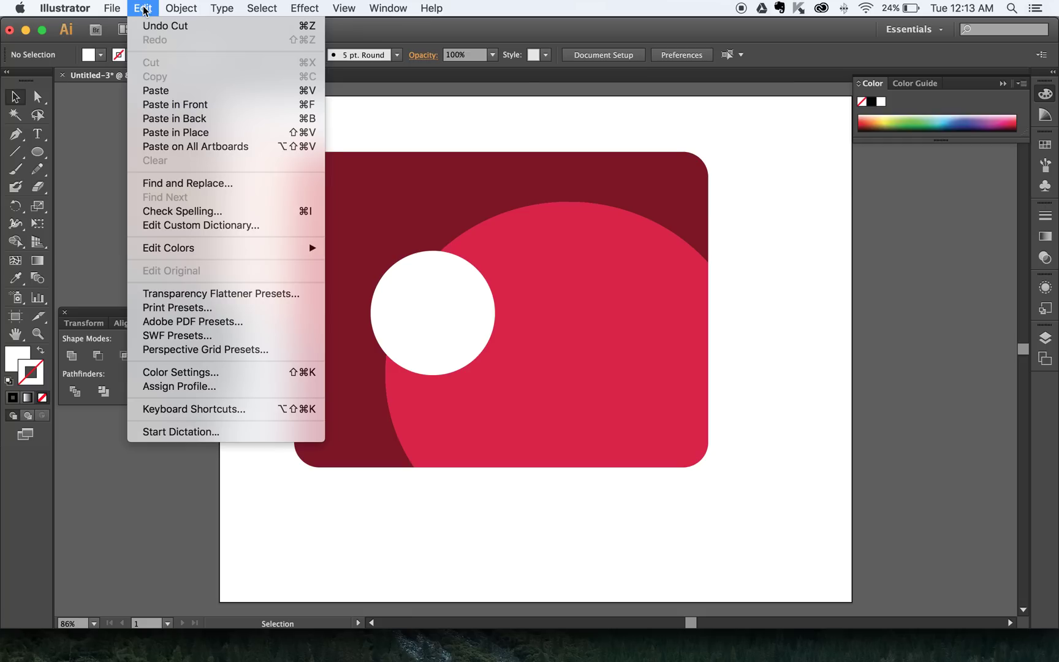
pyautogui.click(145, 9)
pyautogui.press('a')
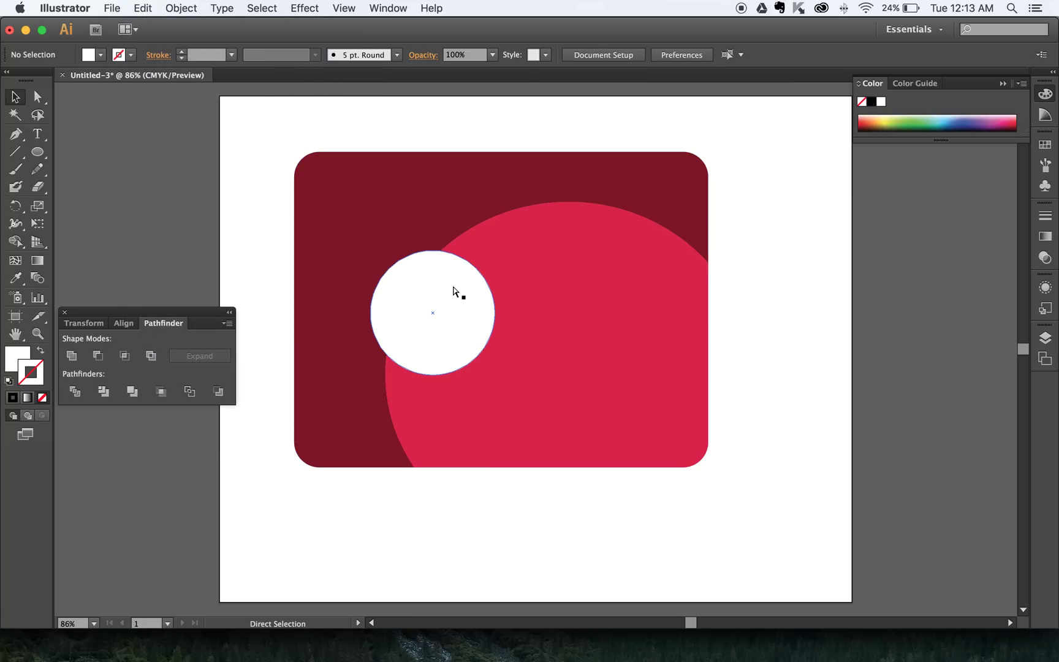
pyautogui.press('super+z')
# Copy the top circle, Paste in Front, and drag the copy below it, slightly right.
pyautogui.click(144, 8)
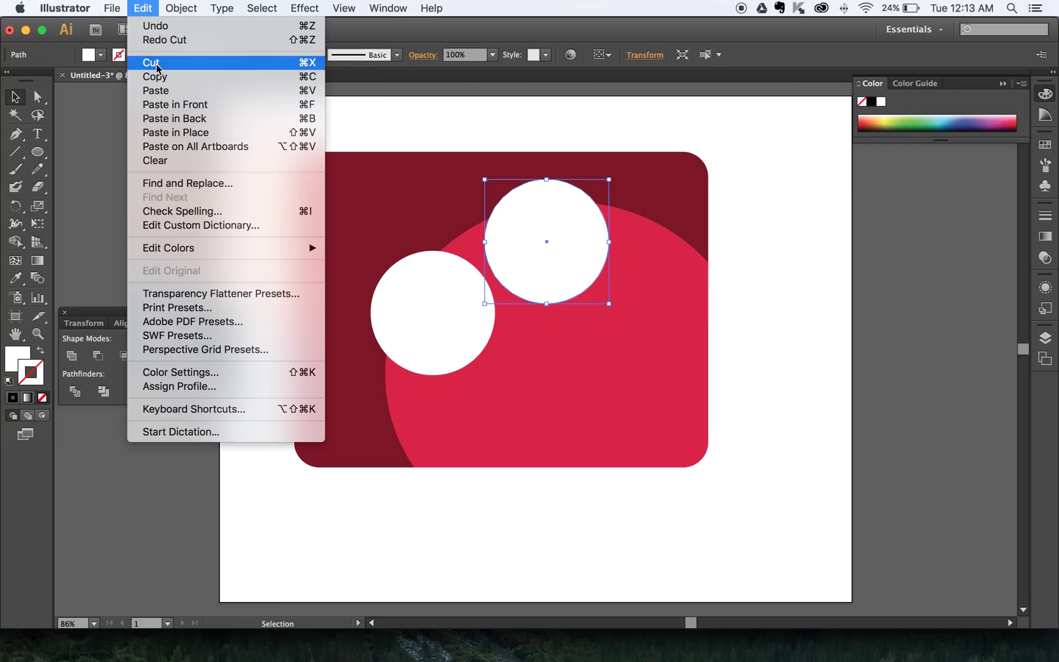
pyautogui.click(158, 77)
pyautogui.click(143, 8)
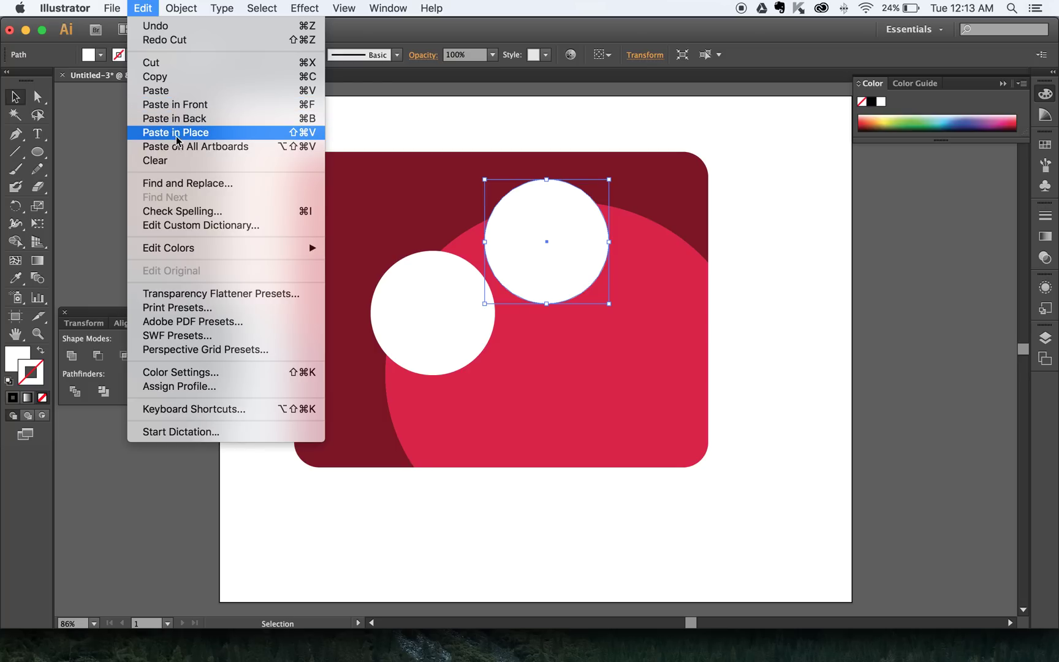
pyautogui.click(176, 105)
pyautogui.moveTo(605, 292); pyautogui.dragTo(711, 322)
pyautogui.moveTo(646, 279); pyautogui.dragTo(584, 361)
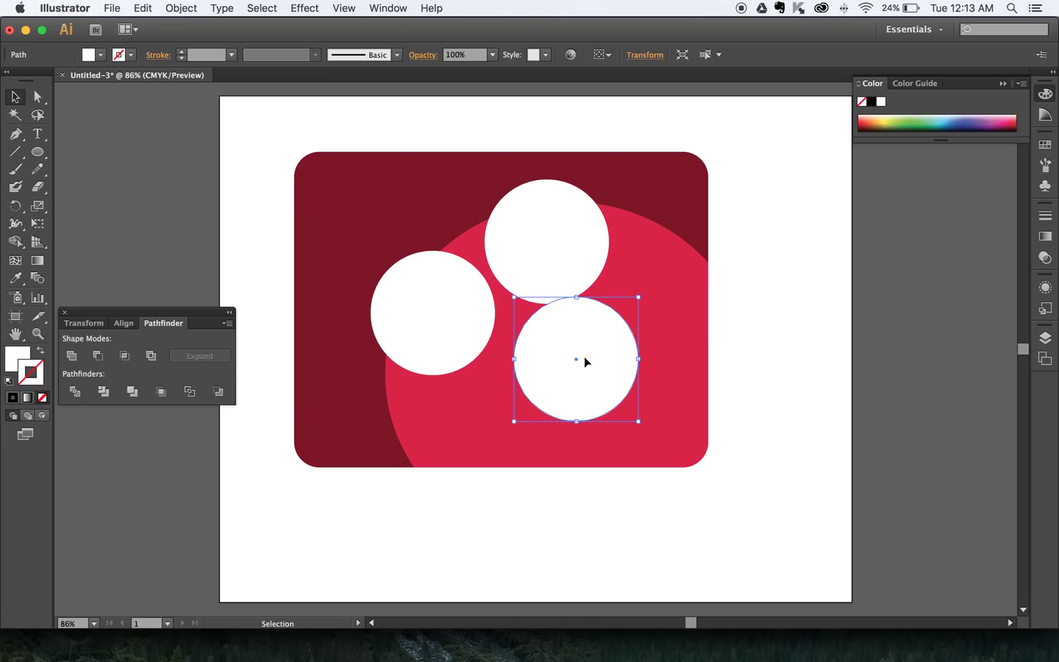
# Stretch the third circle into a taller oval, tilt it, and move it up-left between the eyes.
pyautogui.click(577, 423)
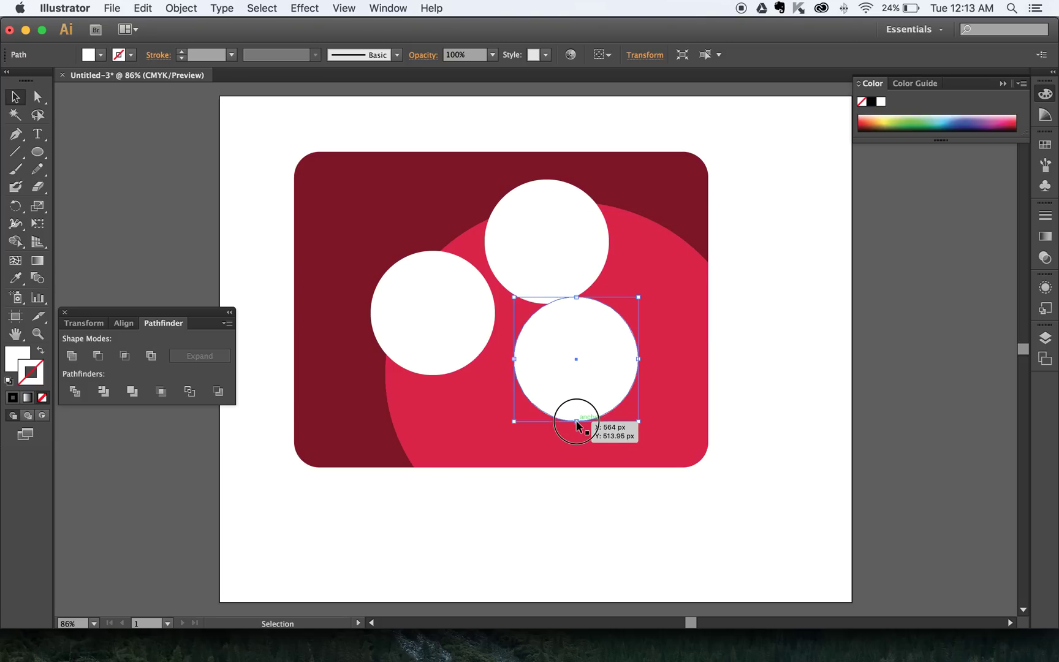
pyautogui.moveTo(577, 423); pyautogui.dragTo(578, 439)
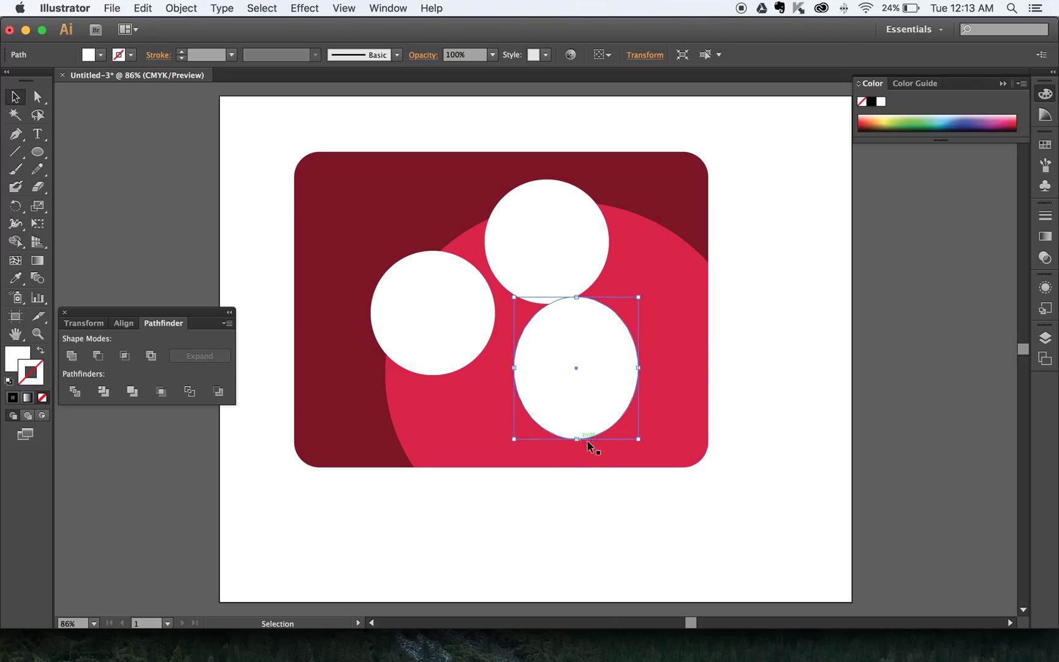
pyautogui.moveTo(641, 444); pyautogui.dragTo(679, 405)
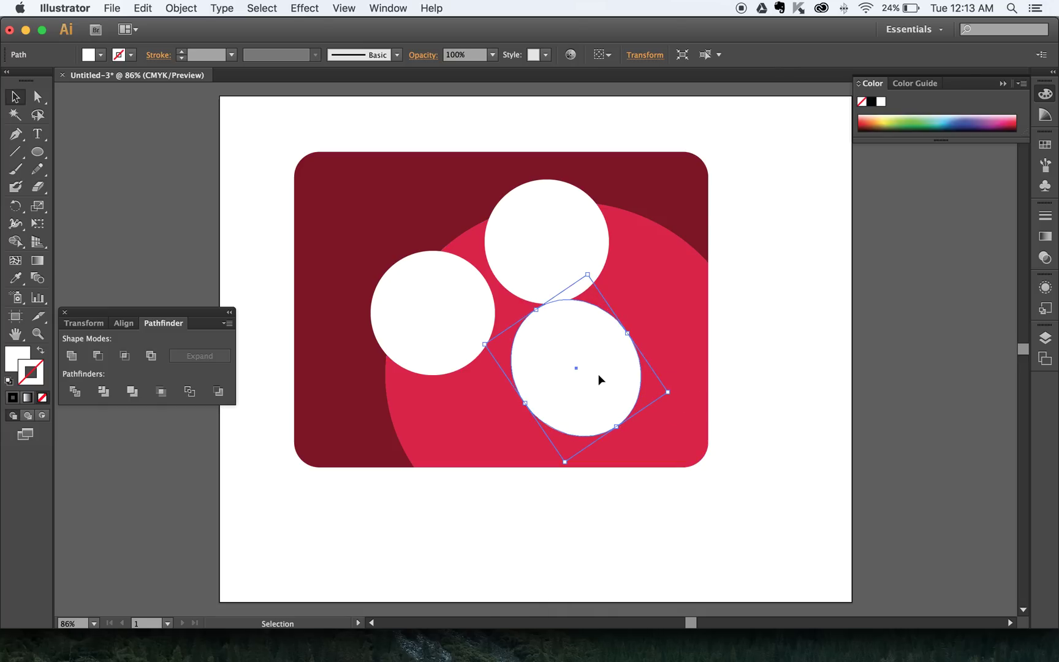
pyautogui.moveTo(598, 375); pyautogui.dragTo(570, 352)
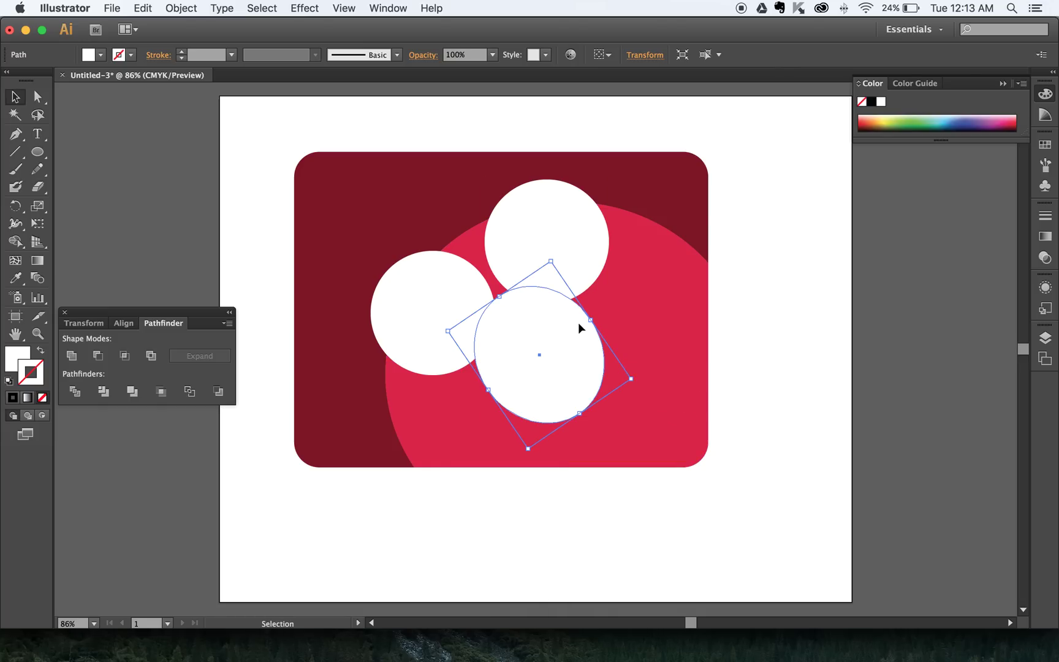
pyautogui.click(18, 361)
# Fill the tilted oval with orange using the Color Picker.
pyautogui.doubleClick(17, 359)
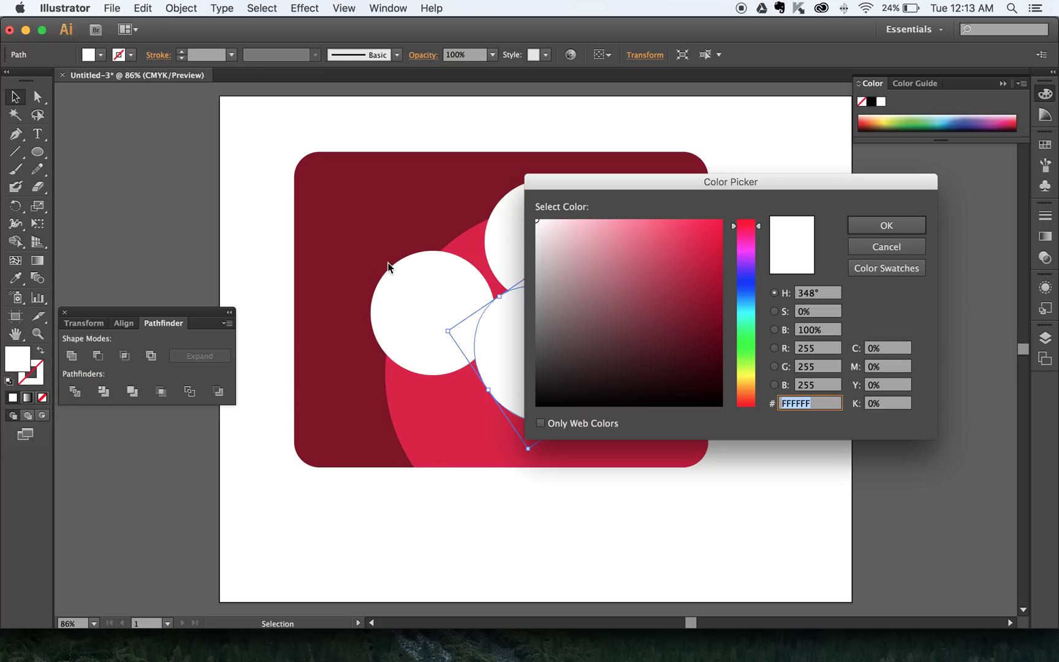
pyautogui.click(752, 387)
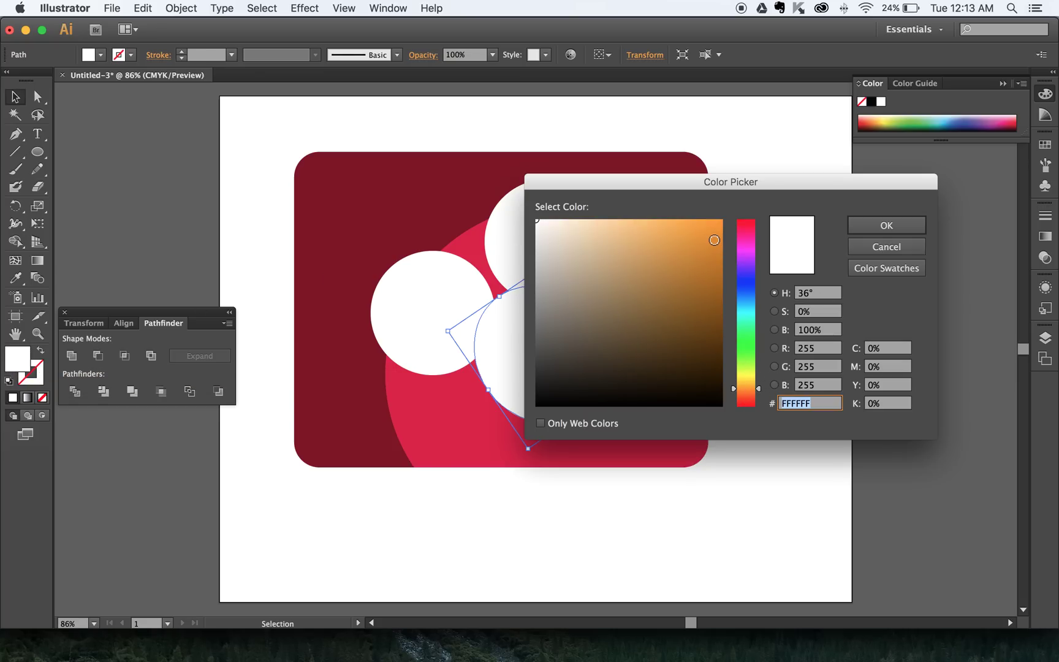
pyautogui.moveTo(714, 240); pyautogui.dragTo(714, 235)
pyautogui.click(894, 225)
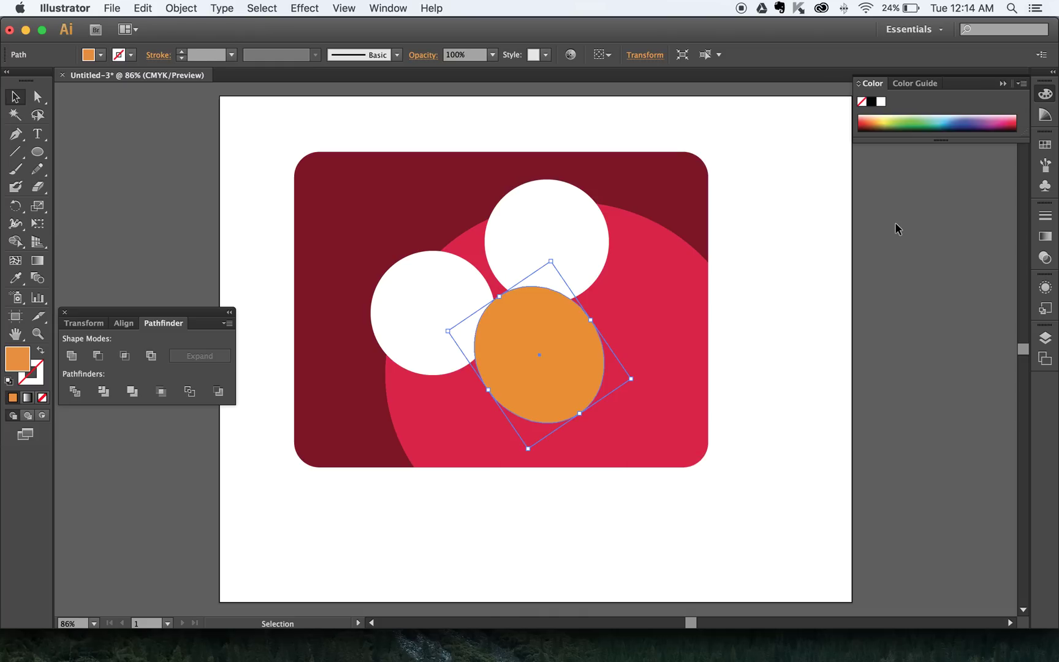
pyautogui.click(742, 214)
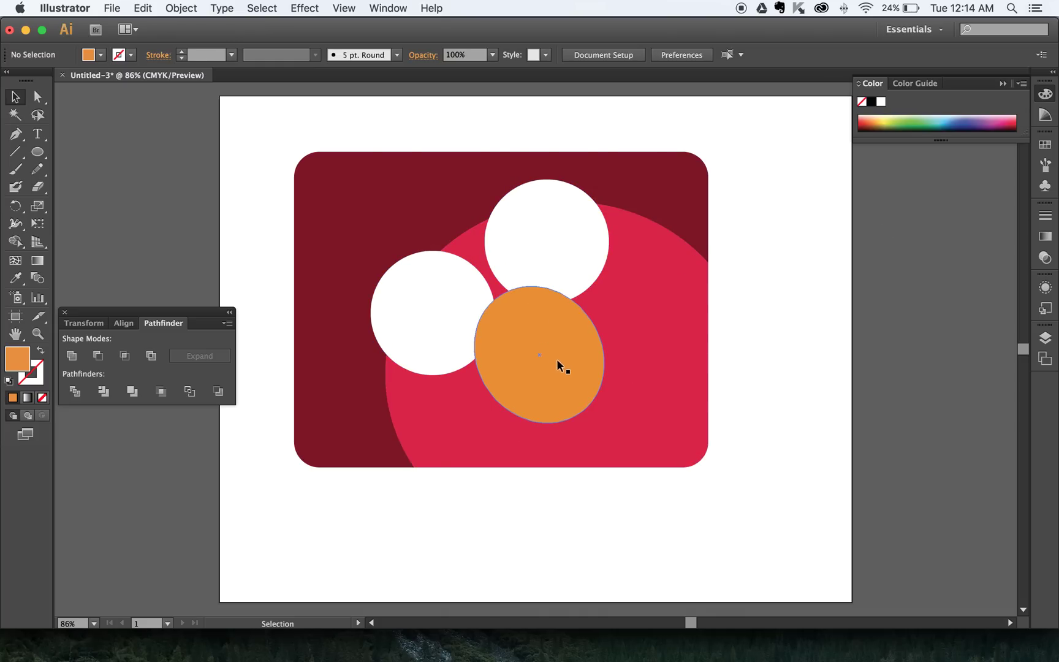
# Nudge the top white circle slightly left and the left circle slightly right.
pyautogui.moveTo(539, 249); pyautogui.dragTo(535, 248)
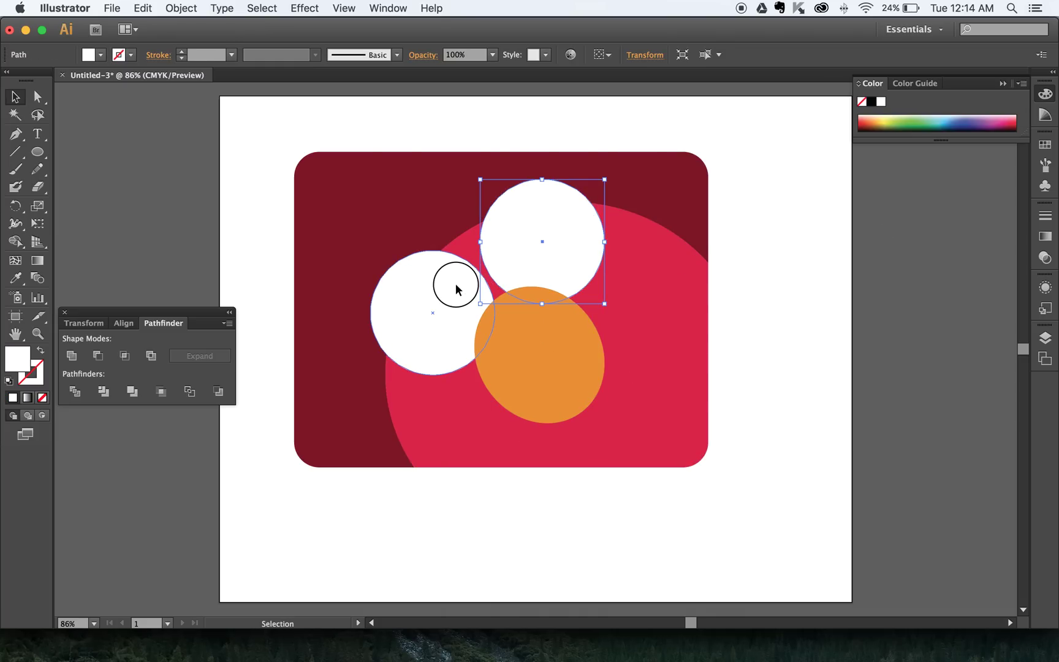
pyautogui.moveTo(456, 285); pyautogui.dragTo(461, 286)
pyautogui.click(805, 303)
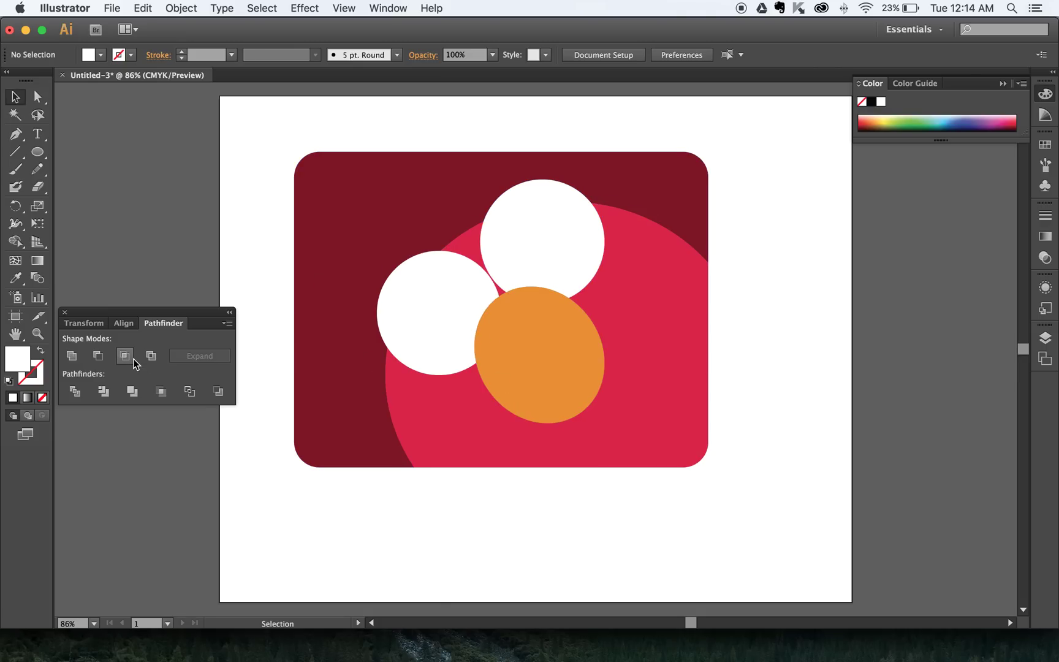
pyautogui.click(387, 337)
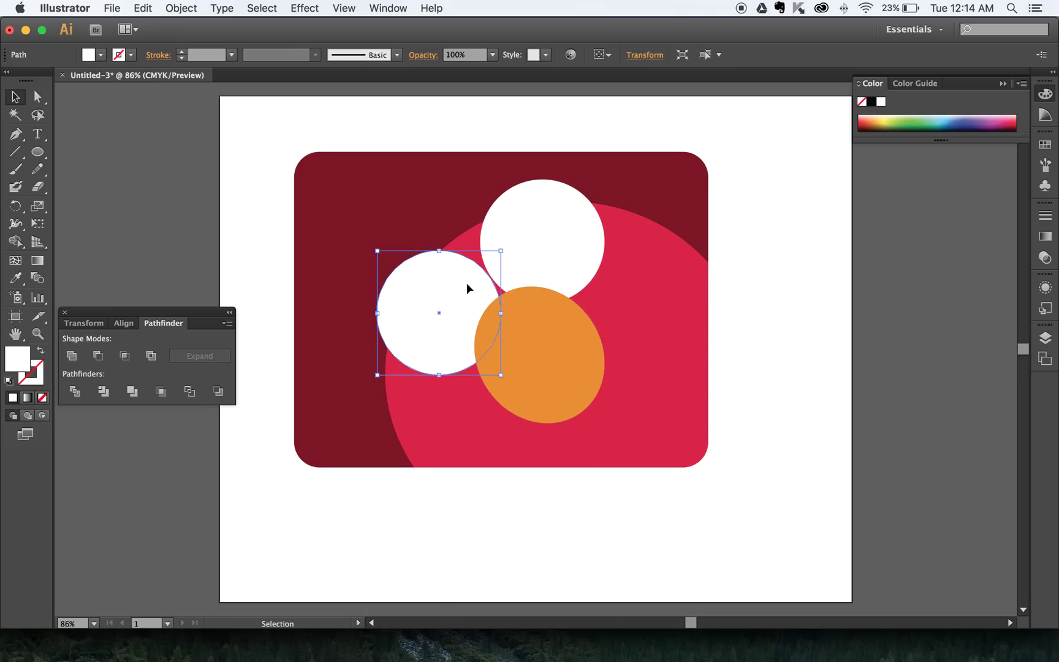
pyautogui.click(230, 218)
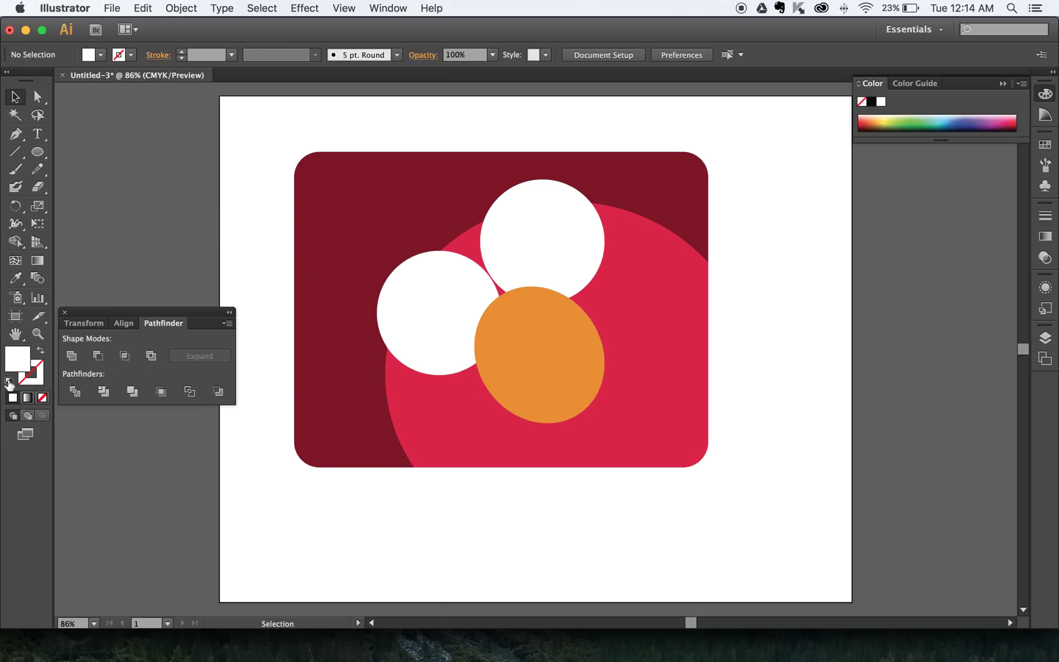
# Set a black fill with no stroke and draw a small pupil circle inside the left eye.
pyautogui.click(9, 382)
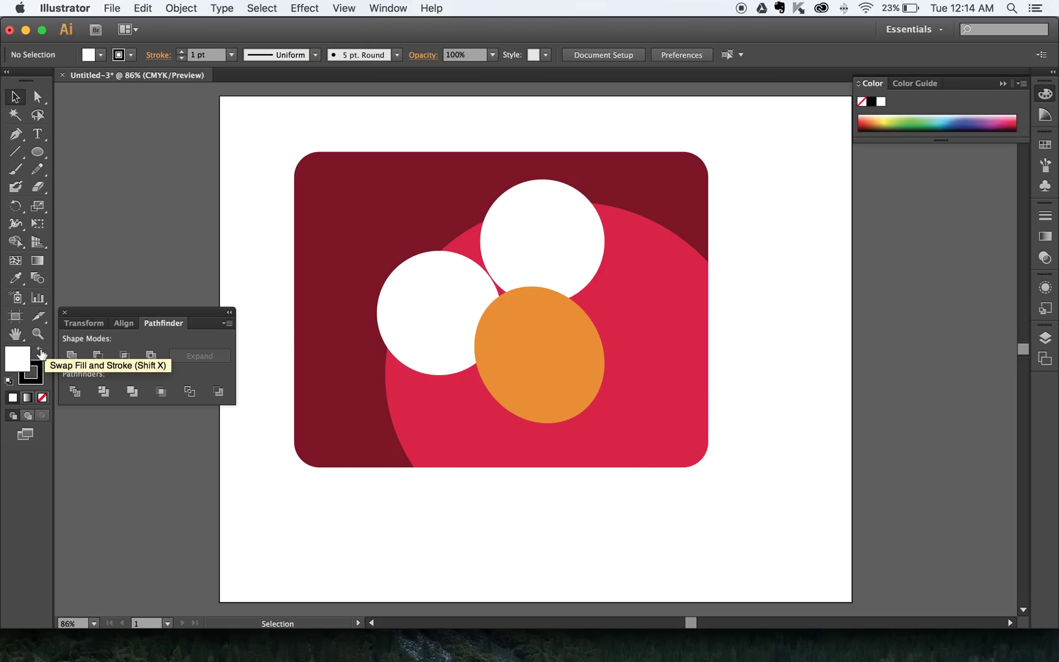
pyautogui.click(41, 353)
pyautogui.click(41, 352)
pyautogui.click(41, 353)
pyautogui.click(40, 353)
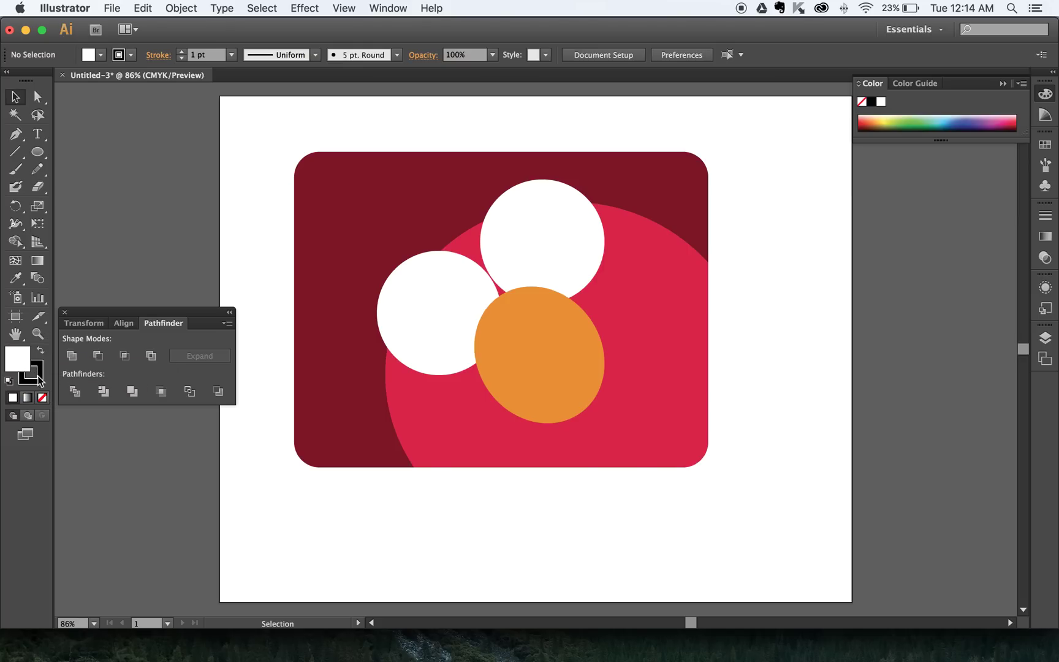
pyautogui.click(40, 352)
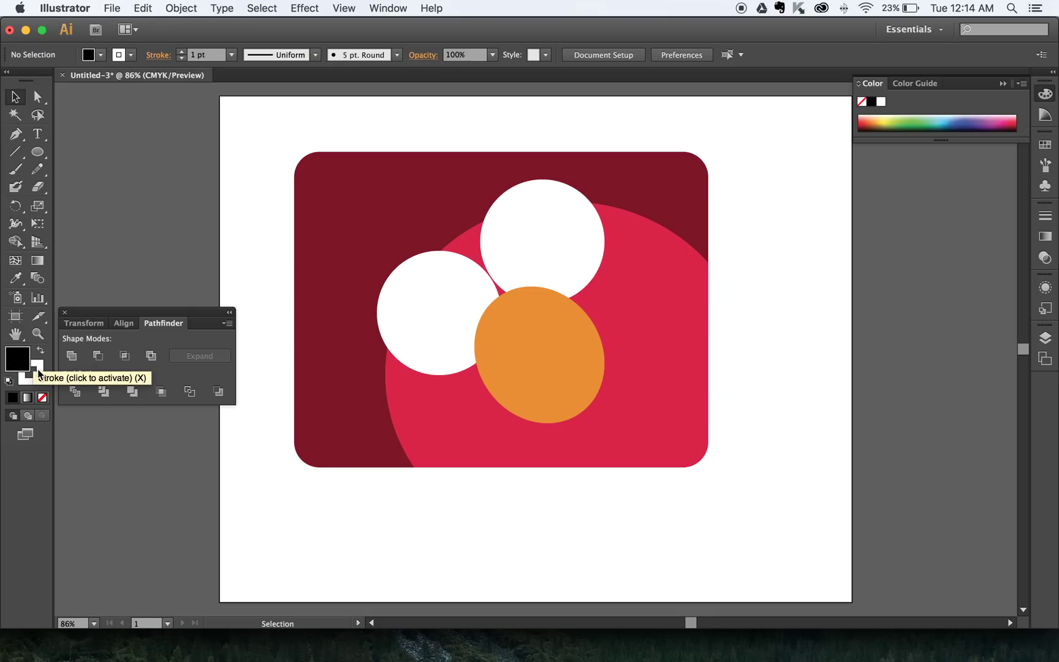
pyautogui.click(41, 373)
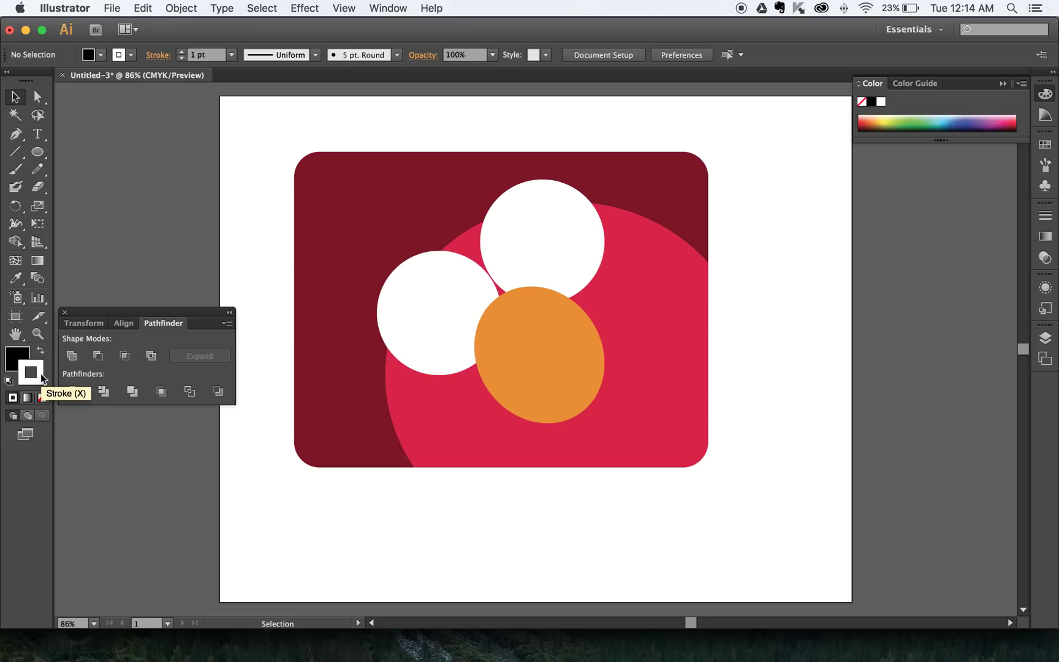
pyautogui.click(41, 397)
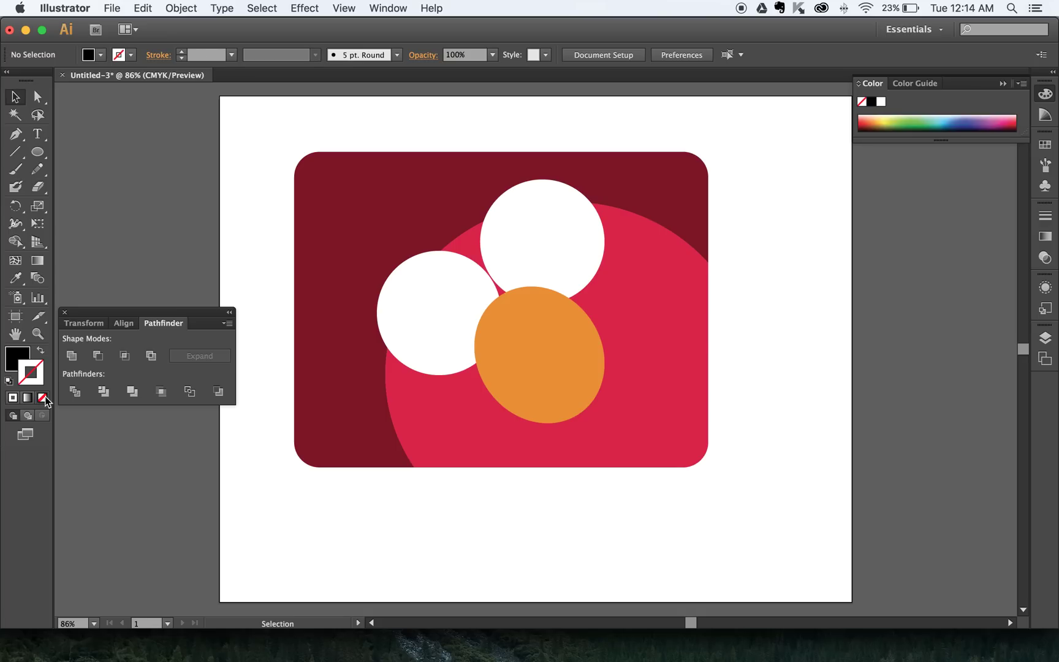
pyautogui.click(37, 152)
pyautogui.moveTo(431, 295); pyautogui.dragTo(471, 335)
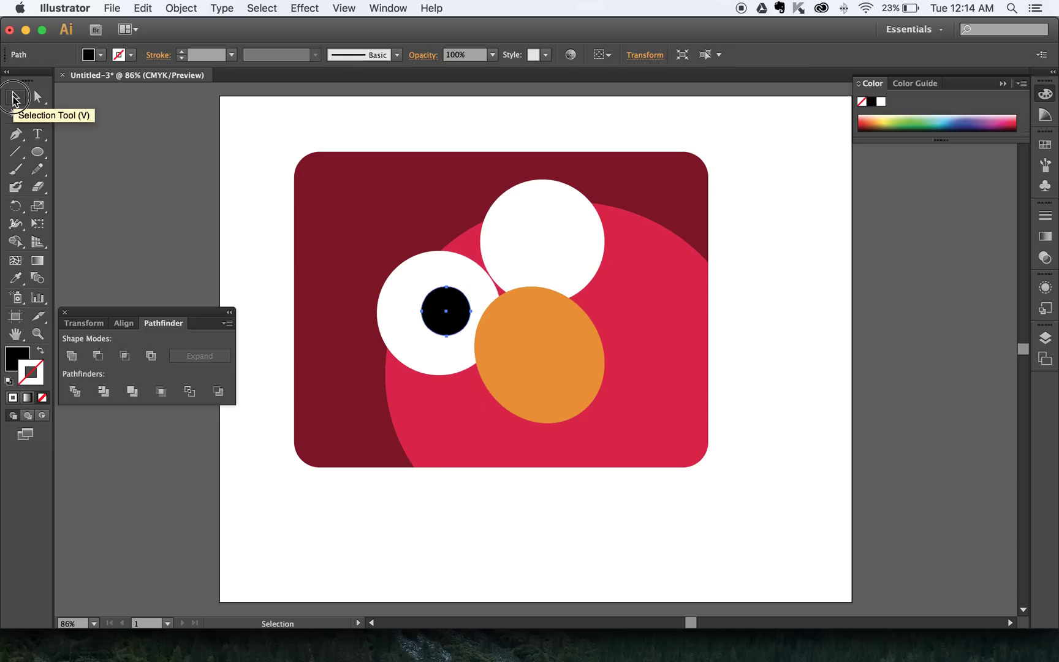
# Alt-drag a copy of the black pupil into the upper white eye circle.
pyautogui.click(15, 98)
pyautogui.rightClick(429, 305)
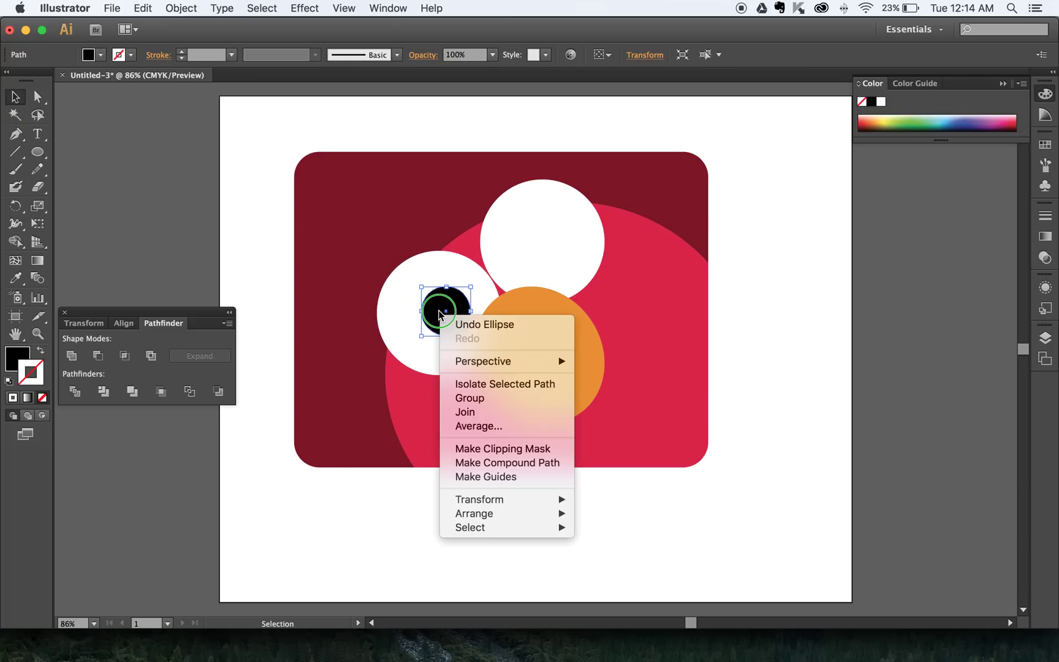
pyautogui.click(432, 304)
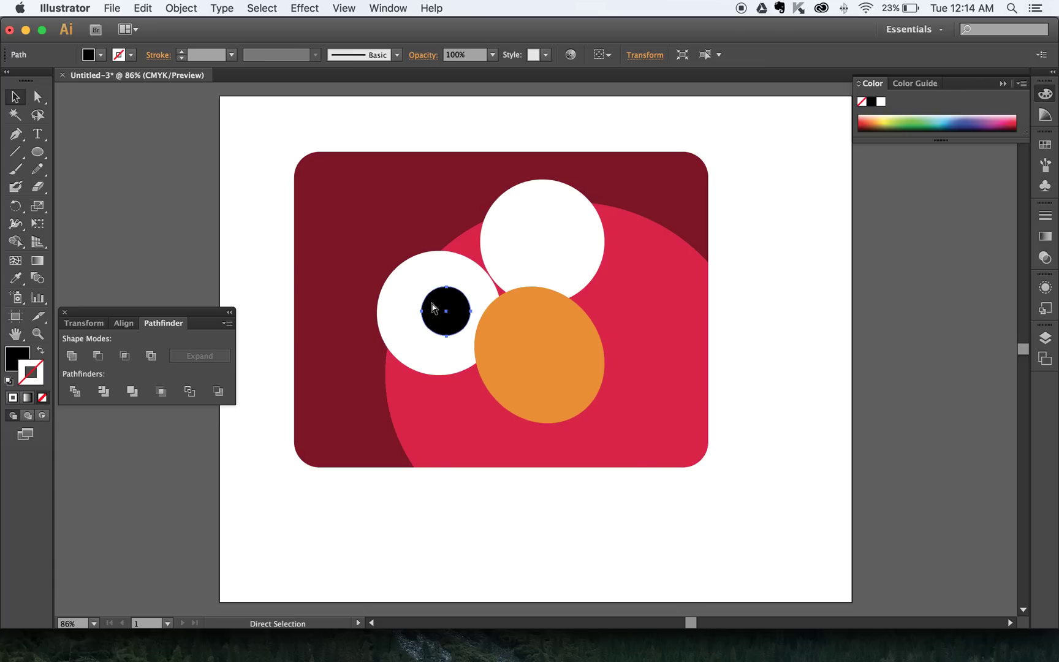
pyautogui.moveTo(433, 307); pyautogui.dragTo(542, 247)
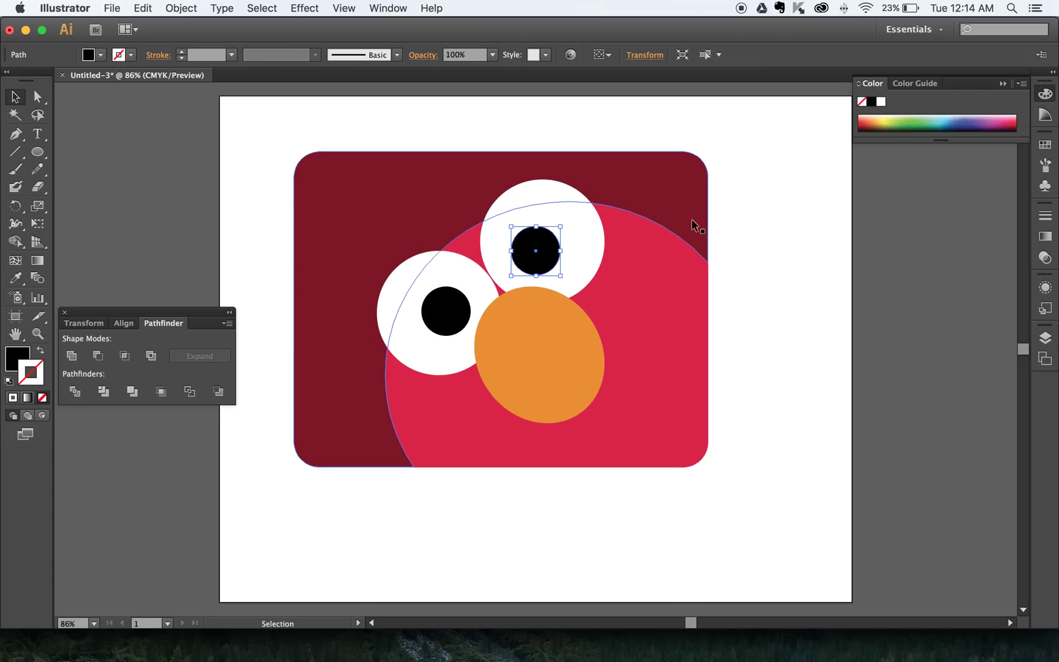
pyautogui.click(747, 226)
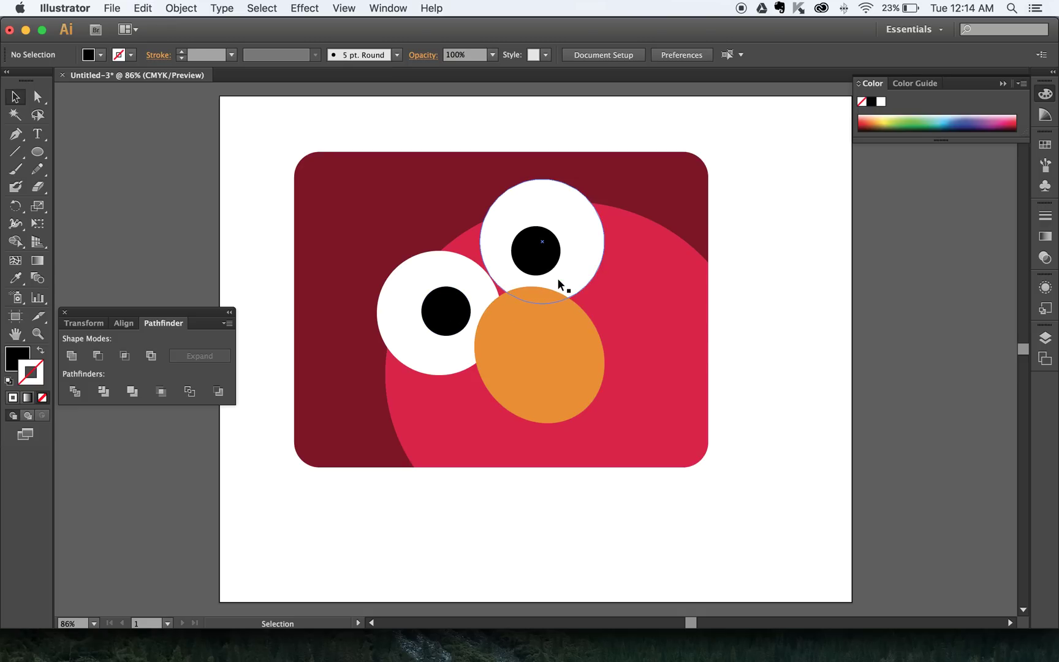
# Send the orange nose one step backward with the Arrange context menu.
pyautogui.click(567, 334)
pyautogui.rightClick(557, 336)
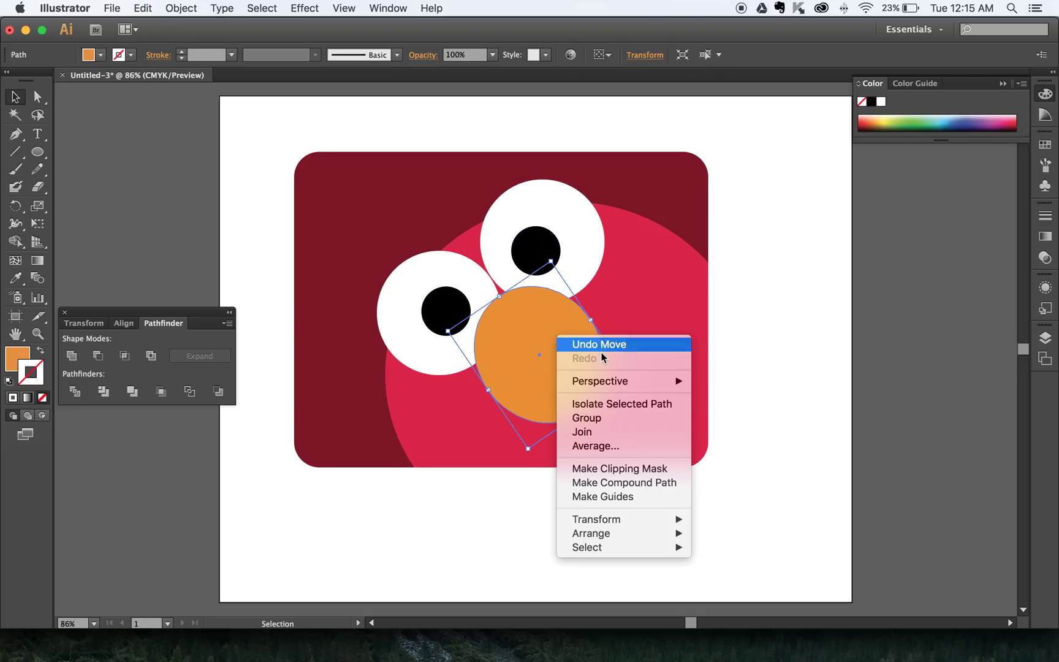
pyautogui.moveTo(632, 542)
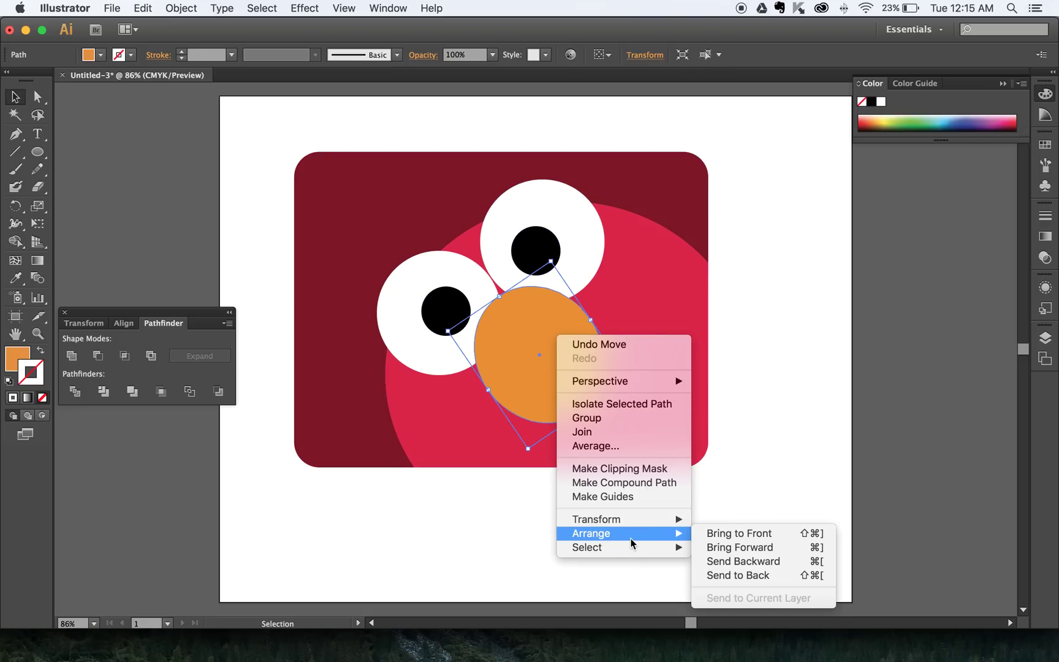
pyautogui.click(725, 562)
pyautogui.rightClick(579, 412)
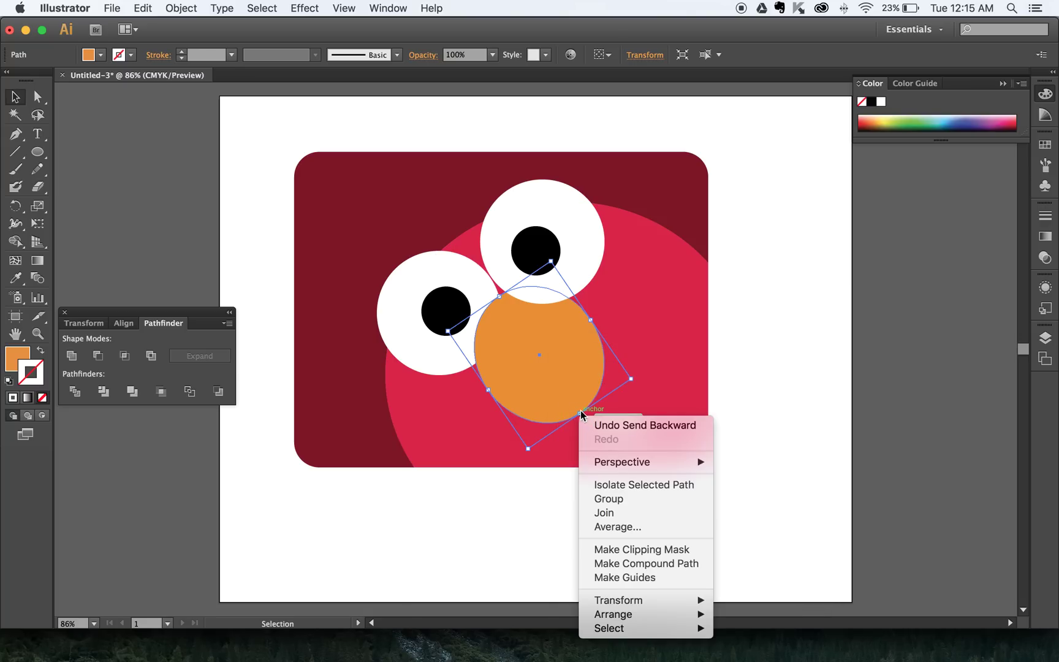
pyautogui.click(719, 333)
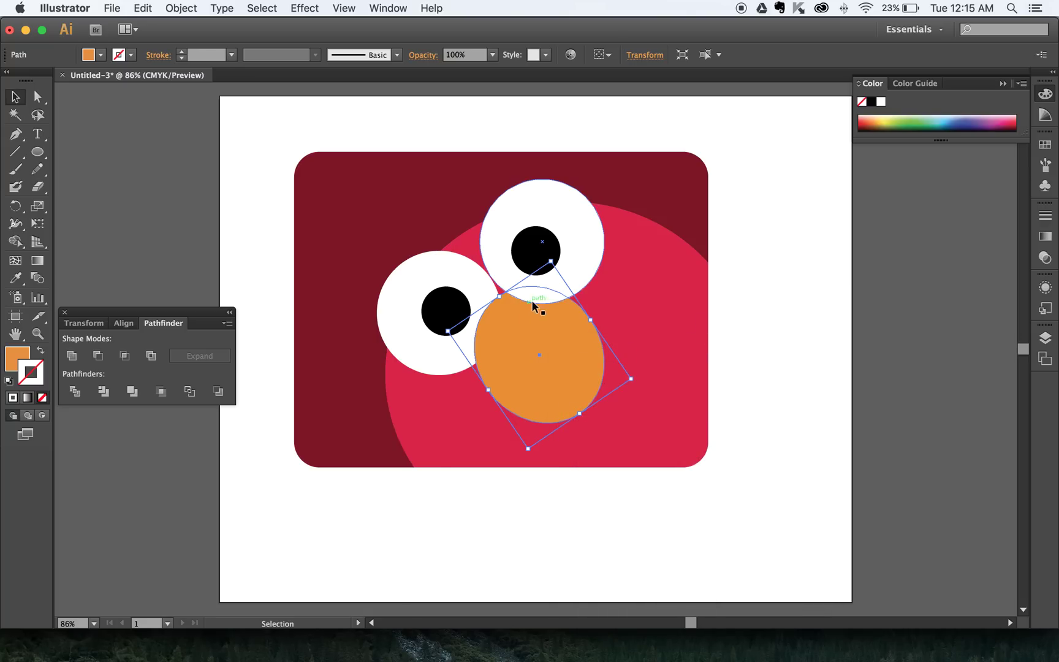
pyautogui.click(719, 314)
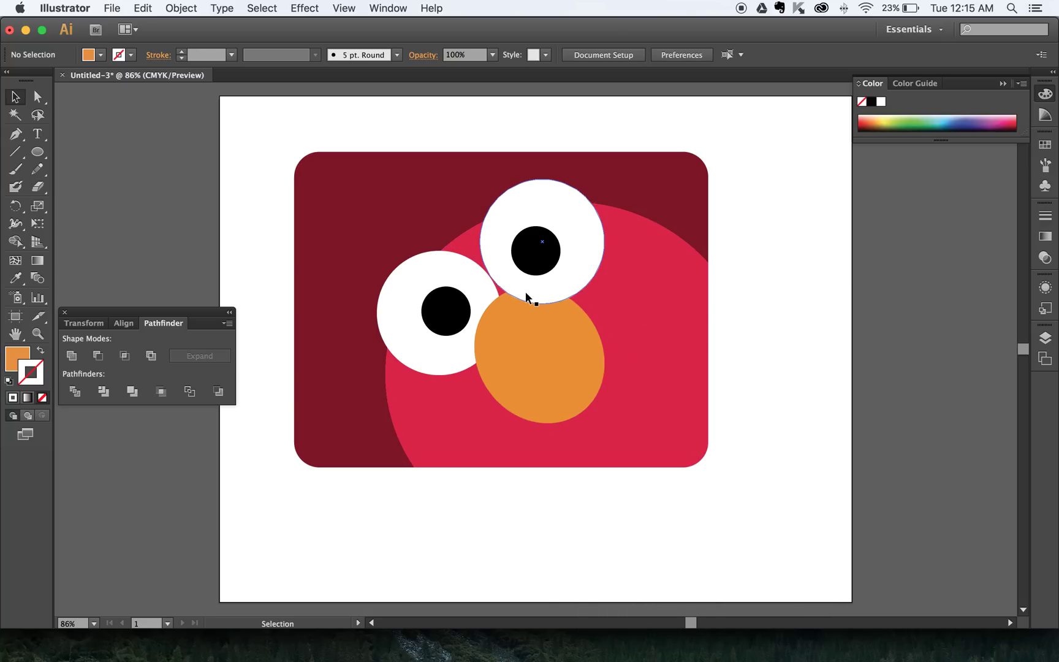
# Send the orange nose one more layer backward.
pyautogui.rightClick(527, 328)
pyautogui.click(506, 345)
pyautogui.click(506, 343)
pyautogui.rightClick(507, 341)
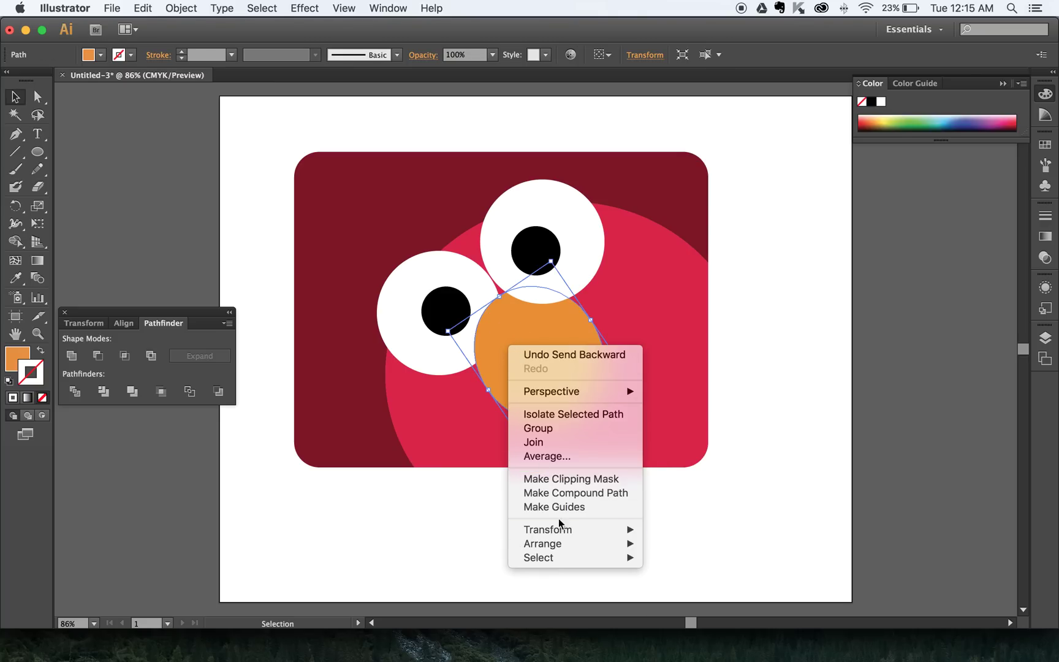
pyautogui.moveTo(573, 546)
pyautogui.click(673, 573)
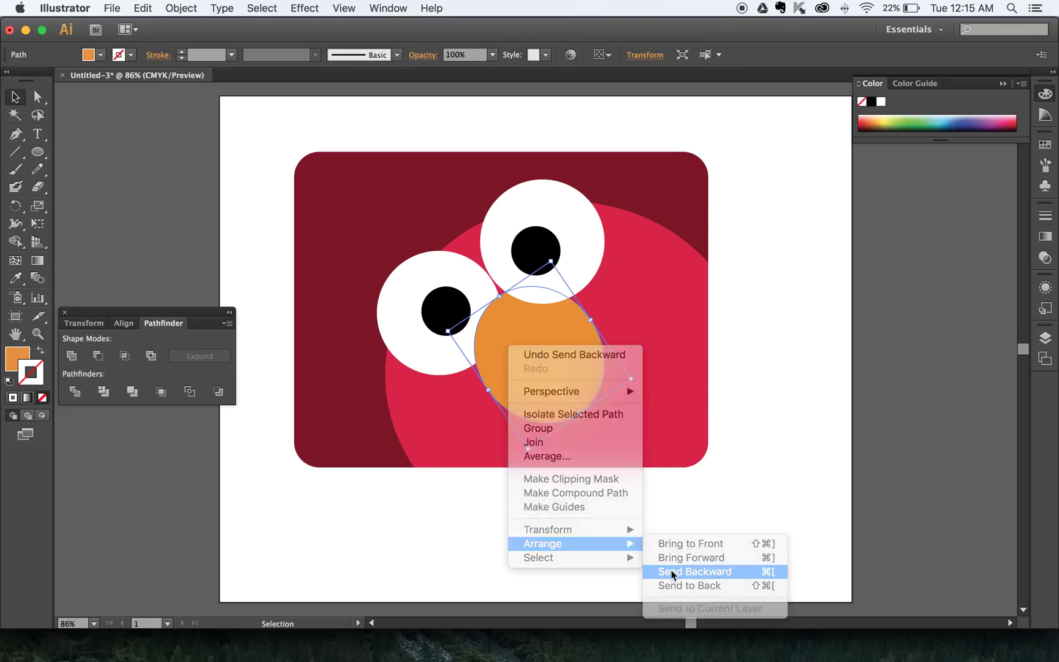
pyautogui.click(778, 364)
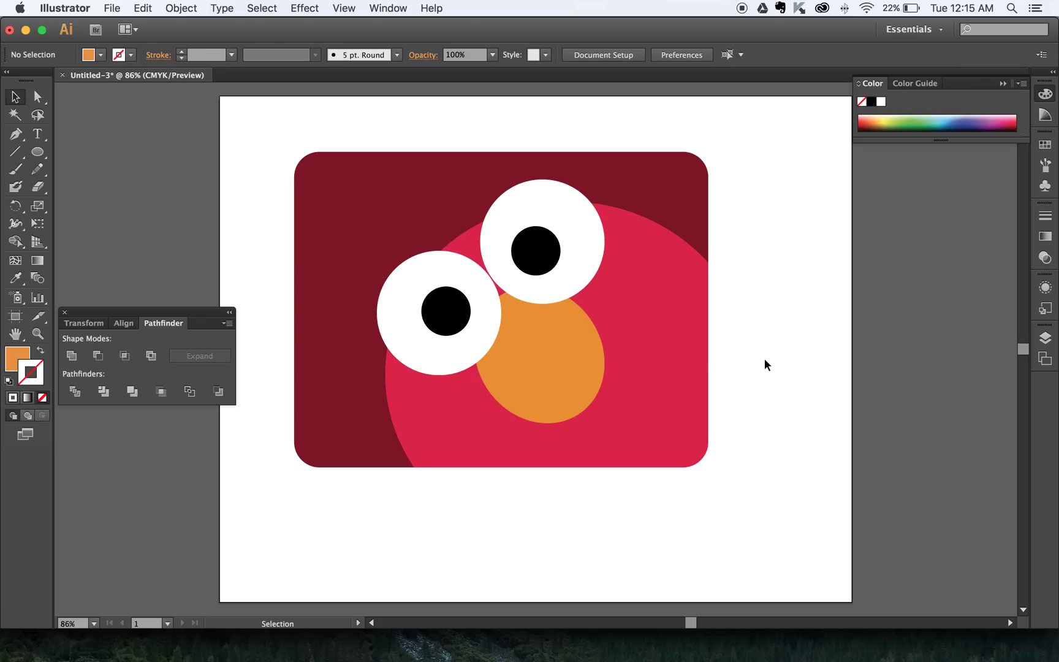
# Bring the orange nose to front so it overlaps both eyes.
pyautogui.click(548, 337)
pyautogui.rightClick(553, 350)
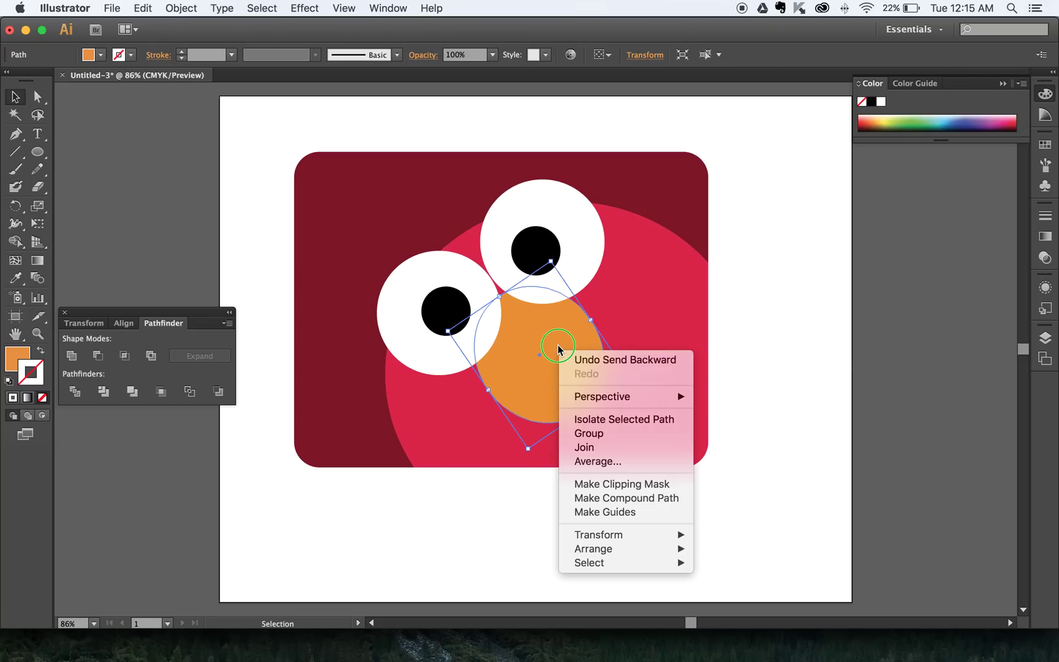
pyautogui.moveTo(682, 549)
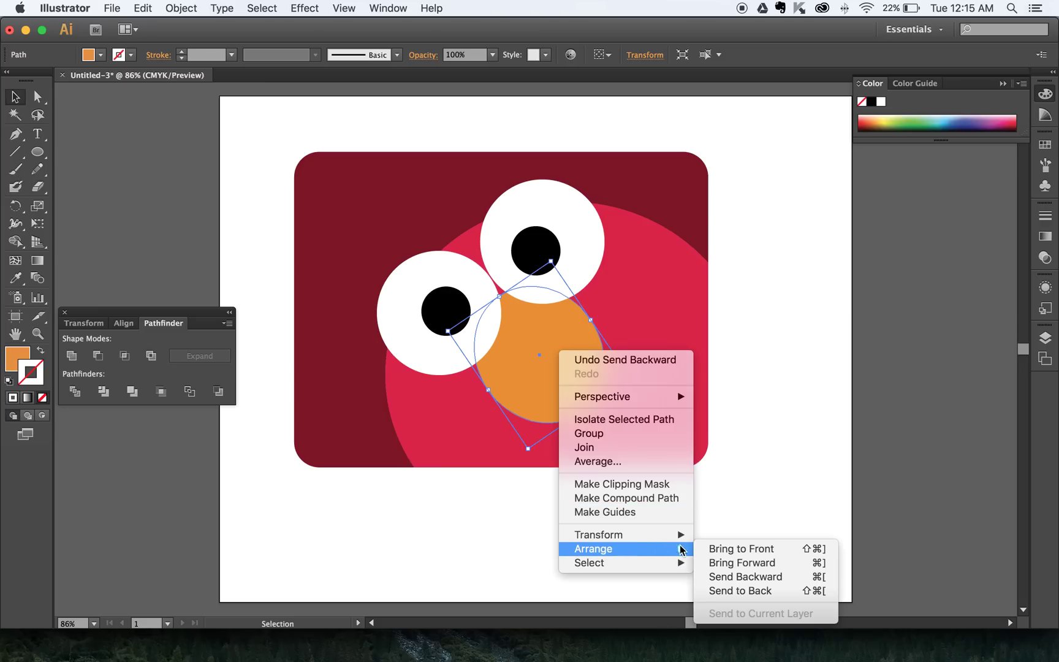
pyautogui.click(716, 548)
pyautogui.click(627, 286)
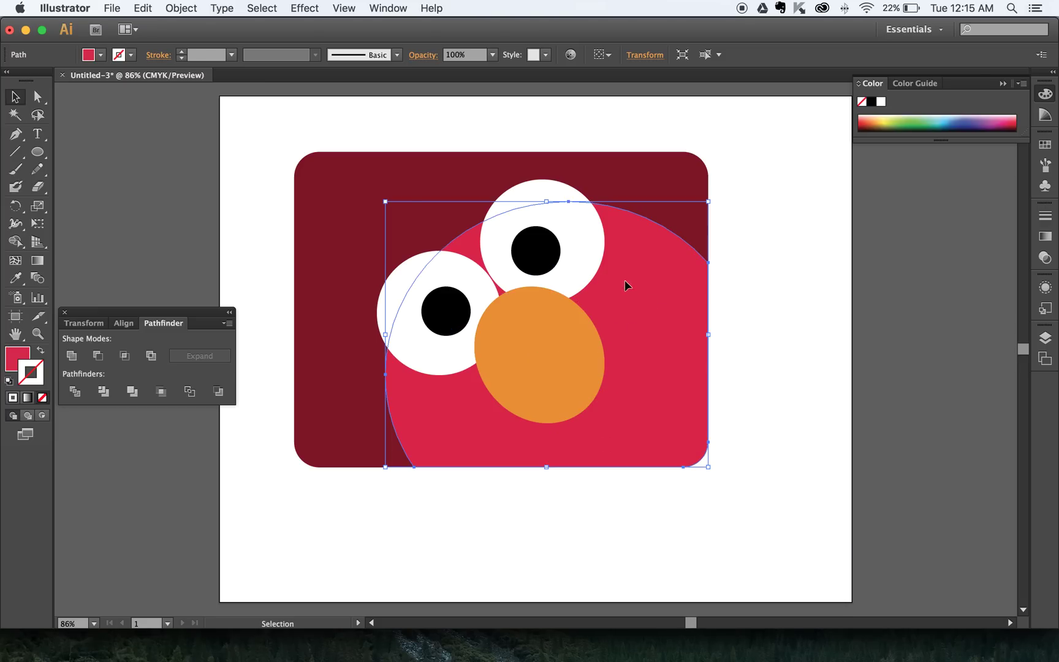
pyautogui.click(787, 323)
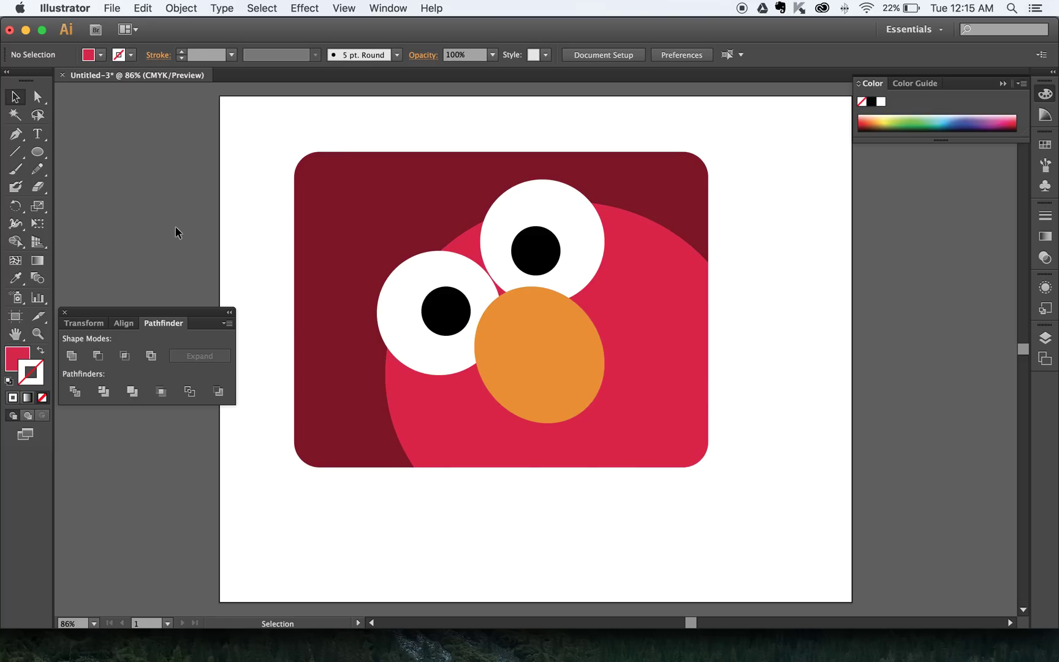
# Draw a large ellipse right of the artboard with black fill and no stroke.
pyautogui.click(37, 152)
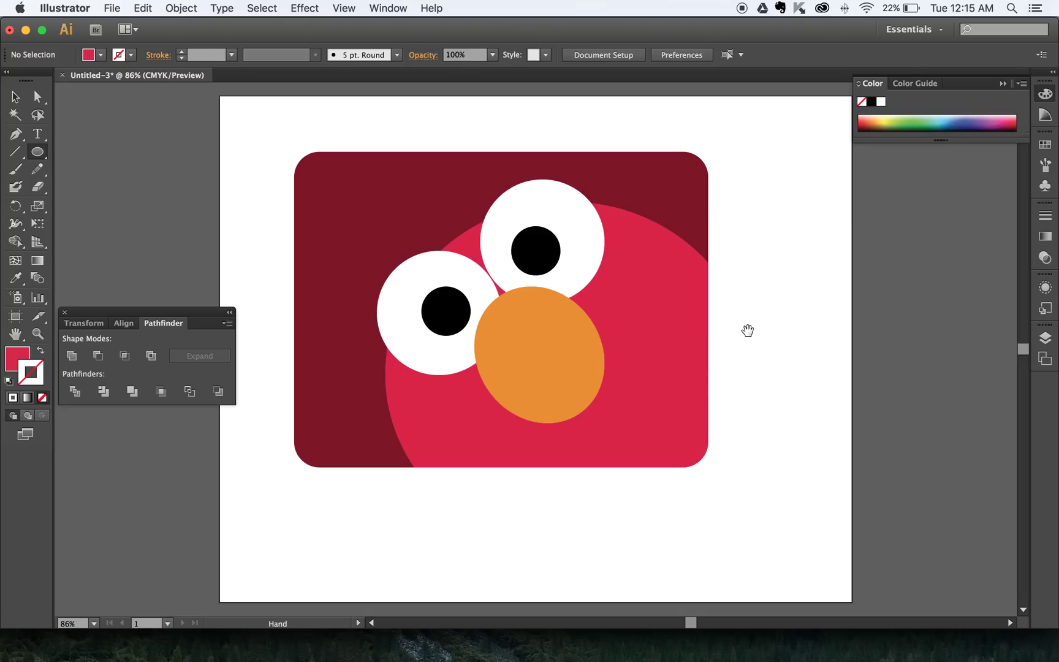
pyautogui.moveTo(748, 330); pyautogui.dragTo(517, 336)
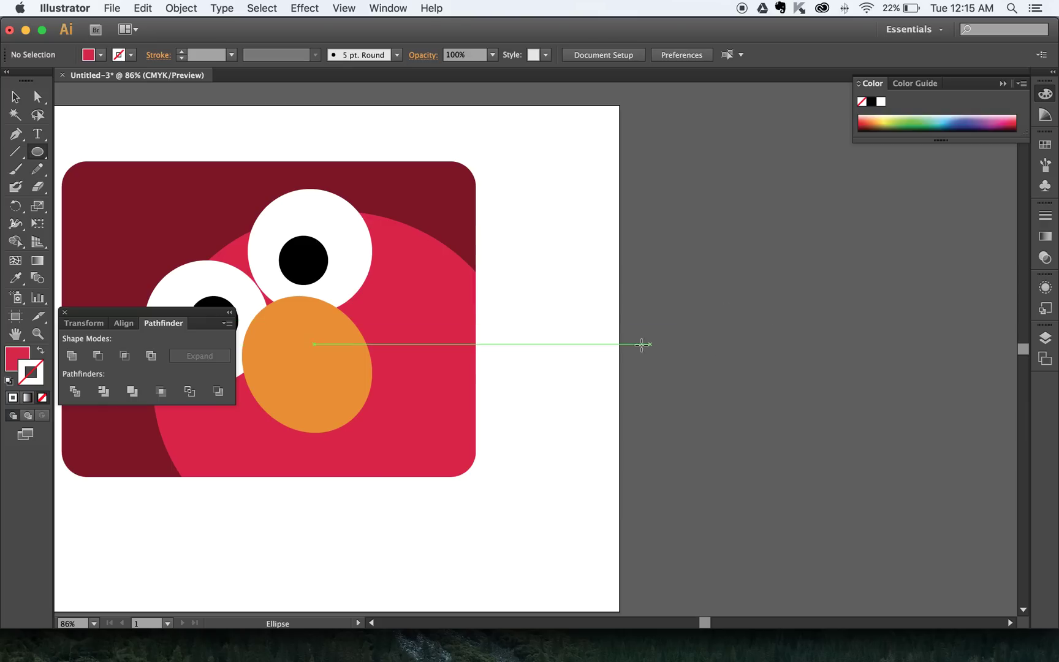
pyautogui.moveTo(610, 348); pyautogui.dragTo(522, 348)
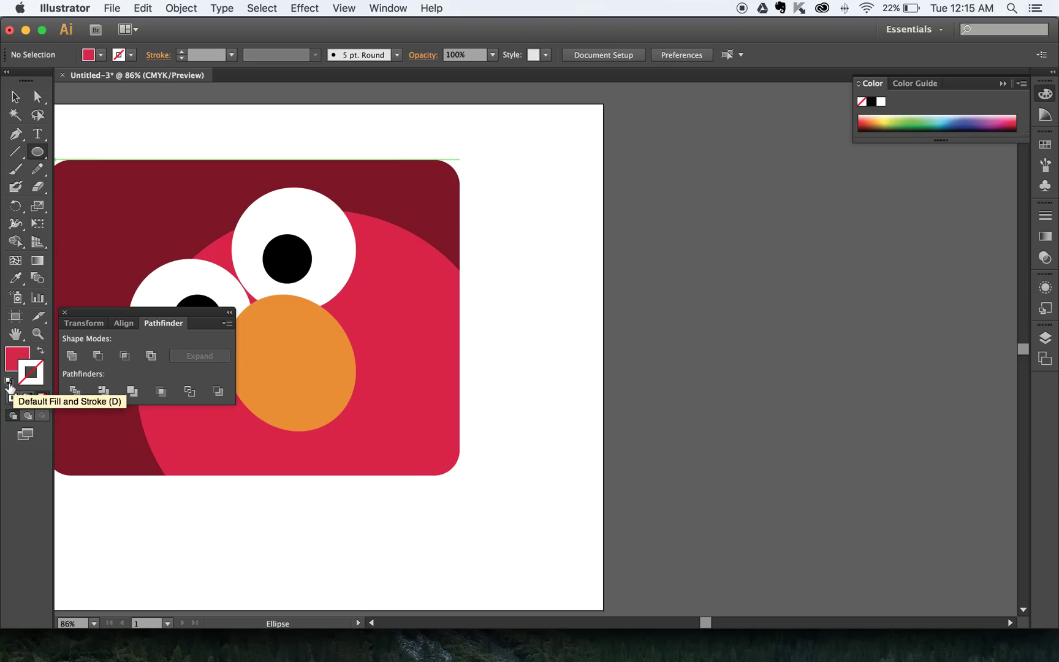
pyautogui.click(10, 386)
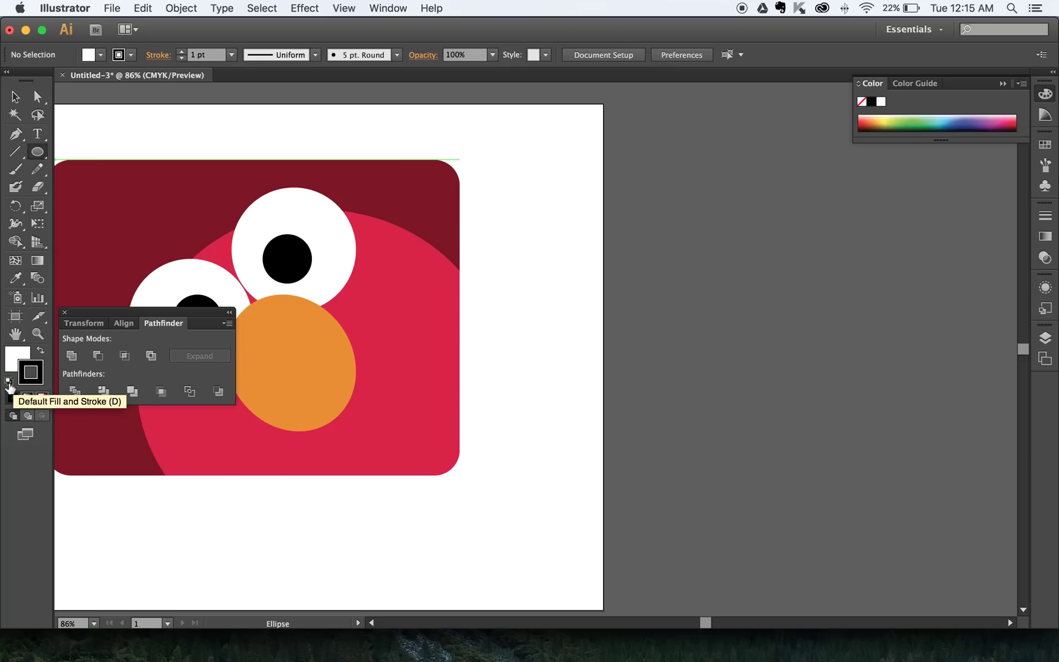
pyautogui.click(40, 353)
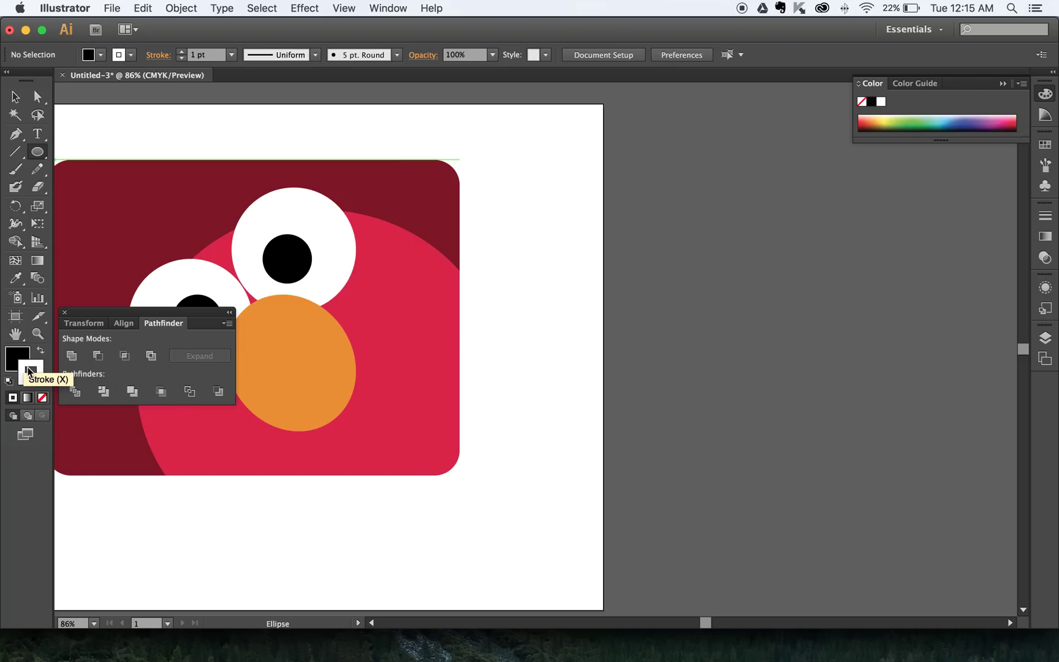
pyautogui.click(28, 371)
pyautogui.click(42, 398)
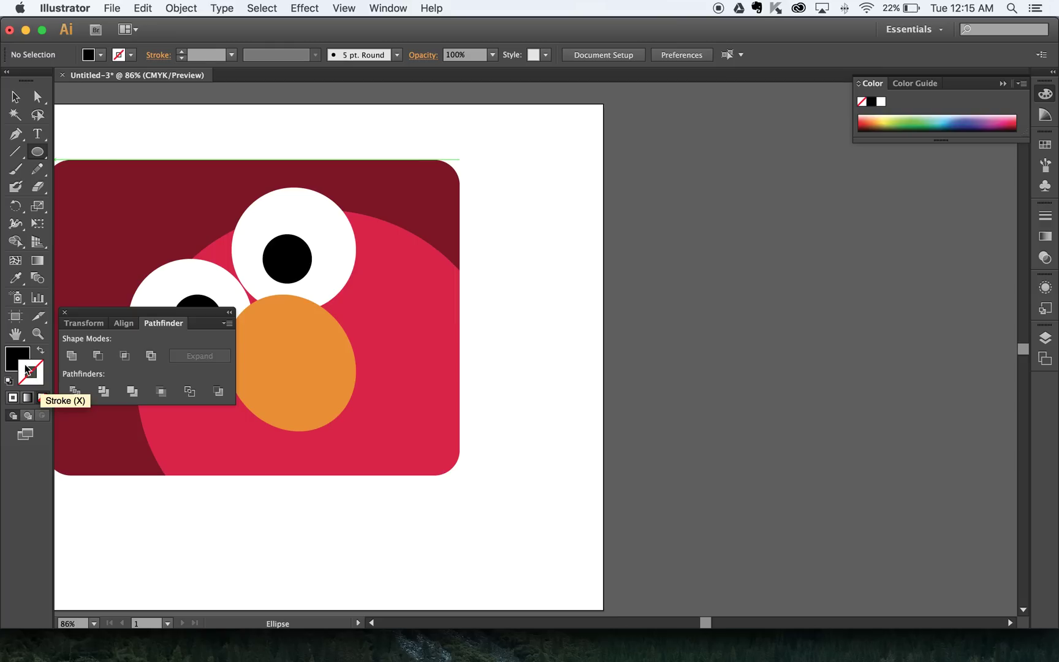
pyautogui.moveTo(545, 230); pyautogui.dragTo(868, 460)
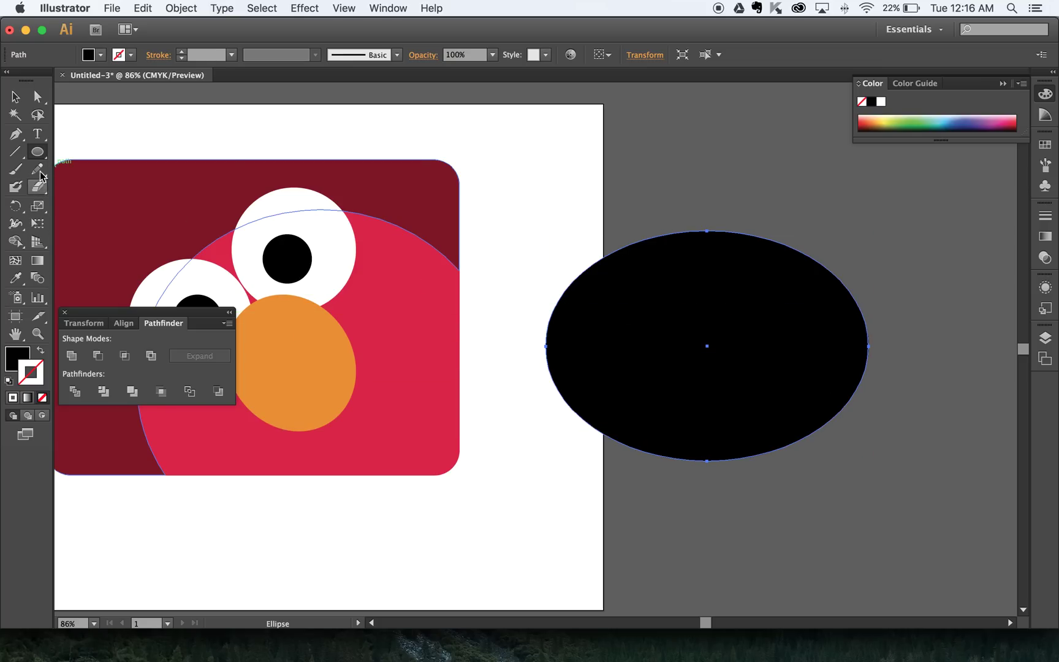
# Set the fill colour to purple #8313B7 in the Color Picker.
pyautogui.click(38, 151)
pyautogui.click(79, 151)
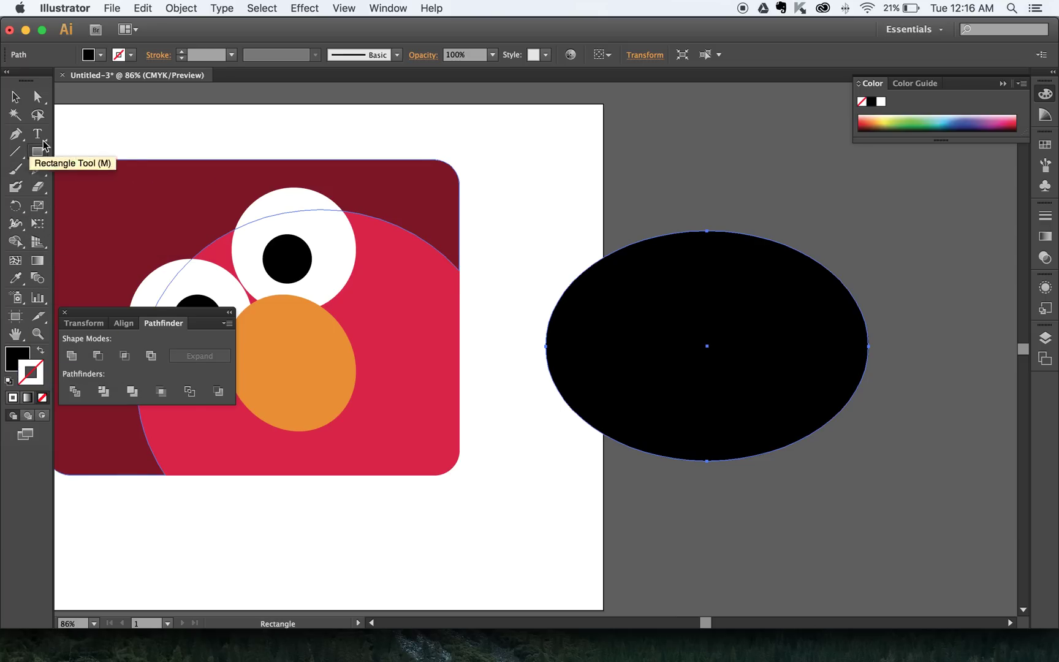
pyautogui.click(16, 96)
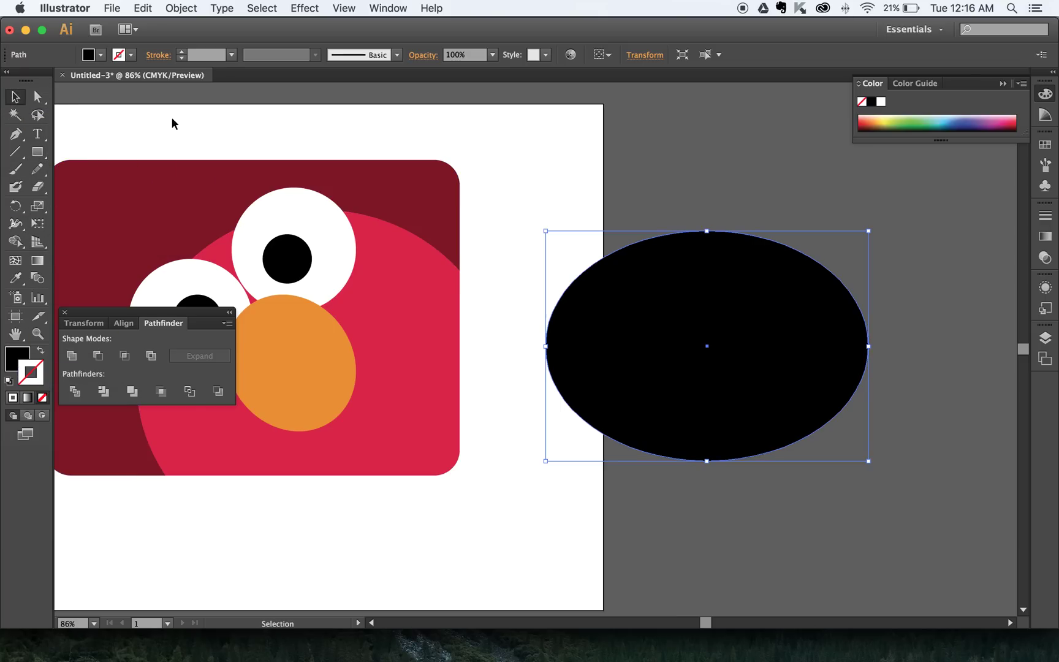
pyautogui.click(630, 194)
pyautogui.doubleClick(24, 354)
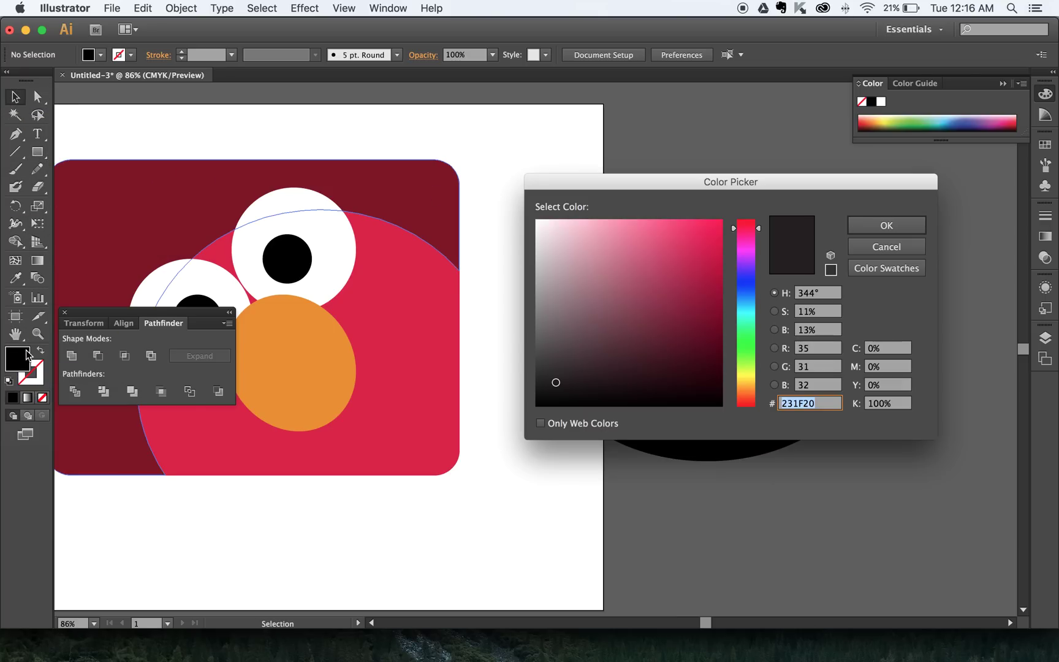
pyautogui.click(749, 260)
pyautogui.click(704, 272)
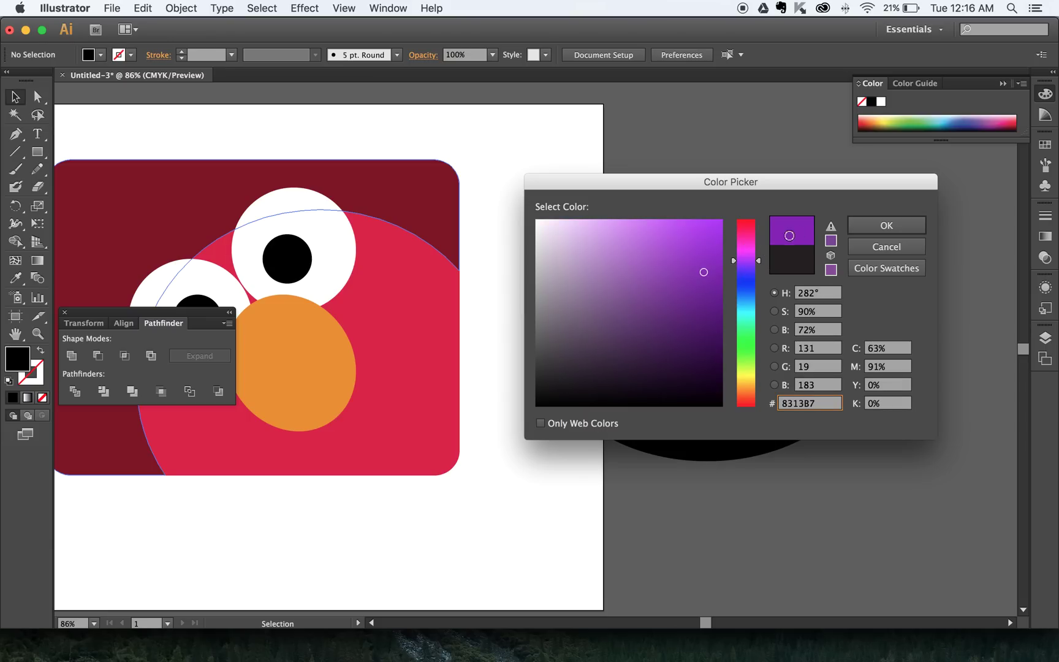
pyautogui.click(887, 226)
# Draw a purple rectangle over the top half of the black ellipse.
pyautogui.click(37, 152)
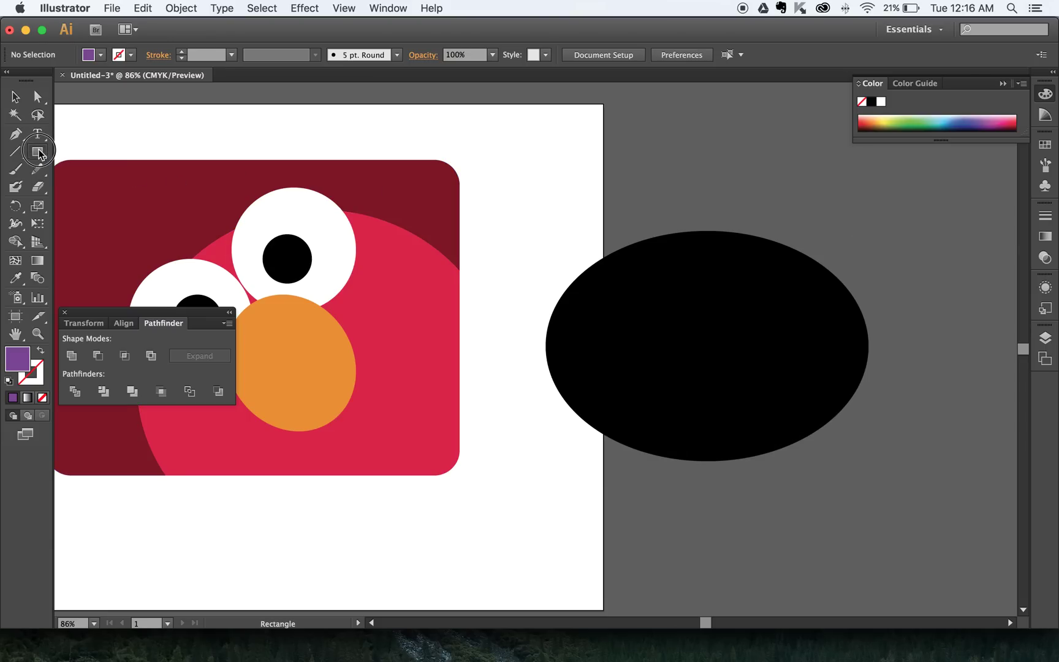
pyautogui.moveTo(498, 175); pyautogui.dragTo(916, 352)
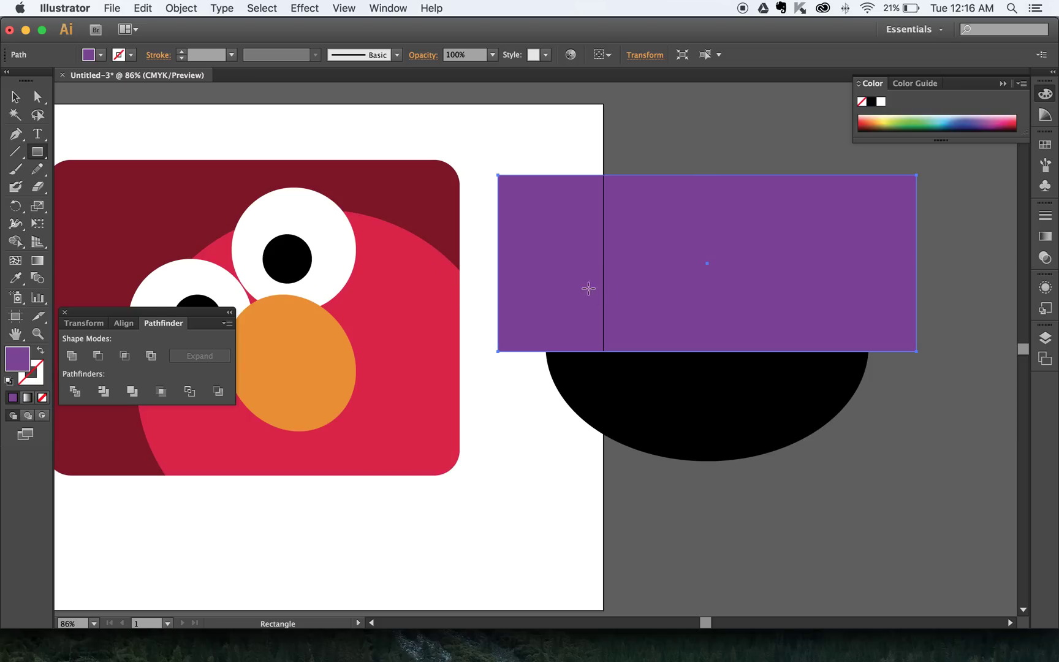
pyautogui.click(18, 97)
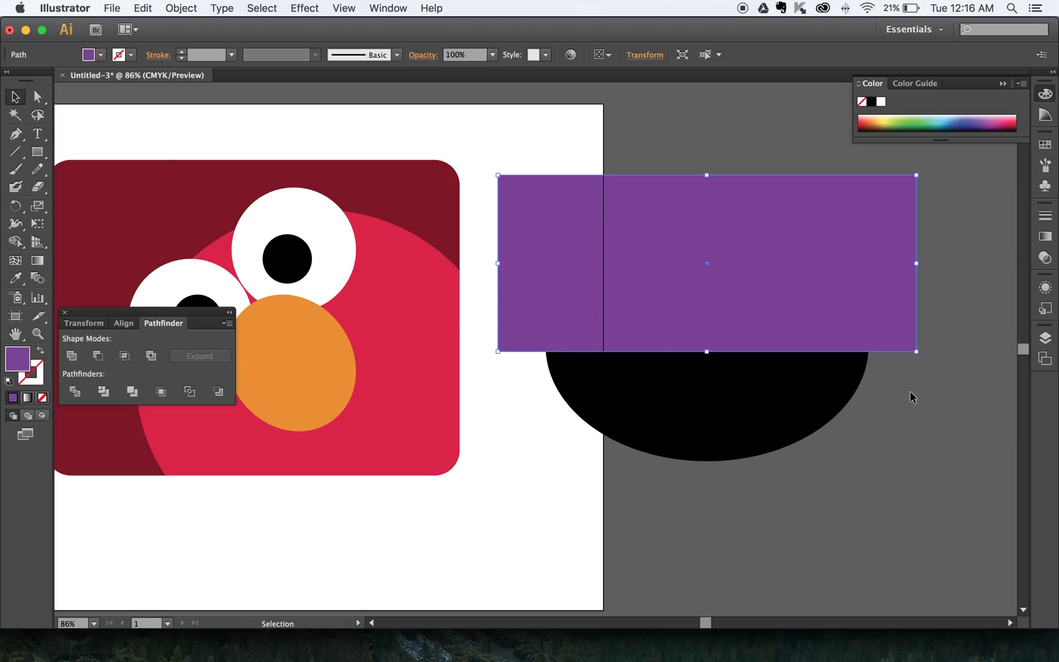
# Select the rectangle and ellipse together and apply Pathfinder Minus Front.
pyautogui.keyDown('shift'); pyautogui.click(829, 385); pyautogui.keyUp('shift')
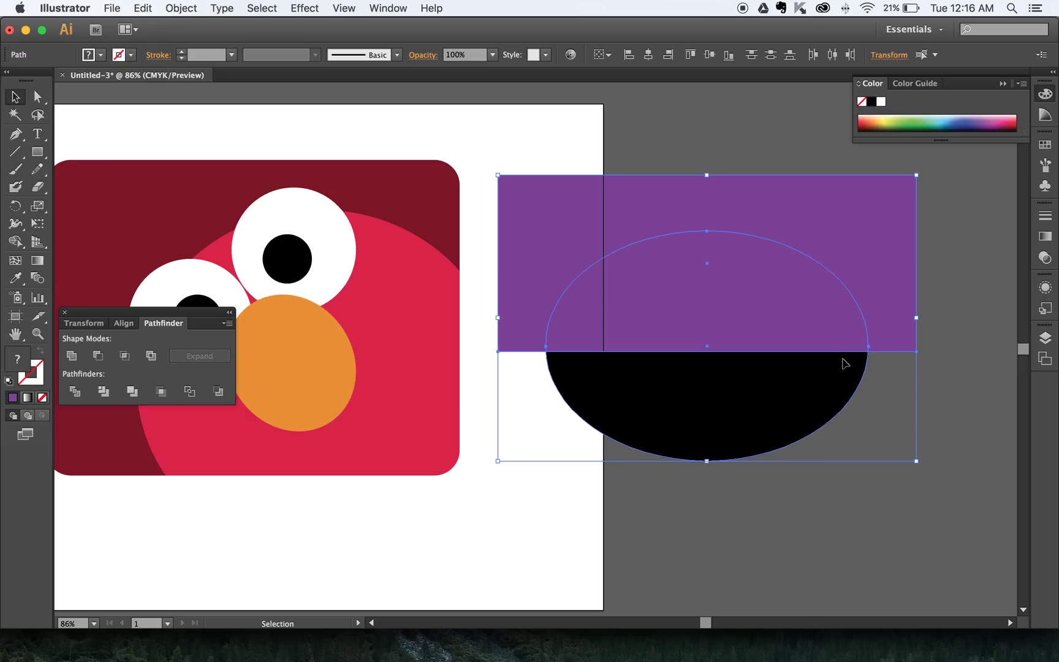
pyautogui.click(956, 422)
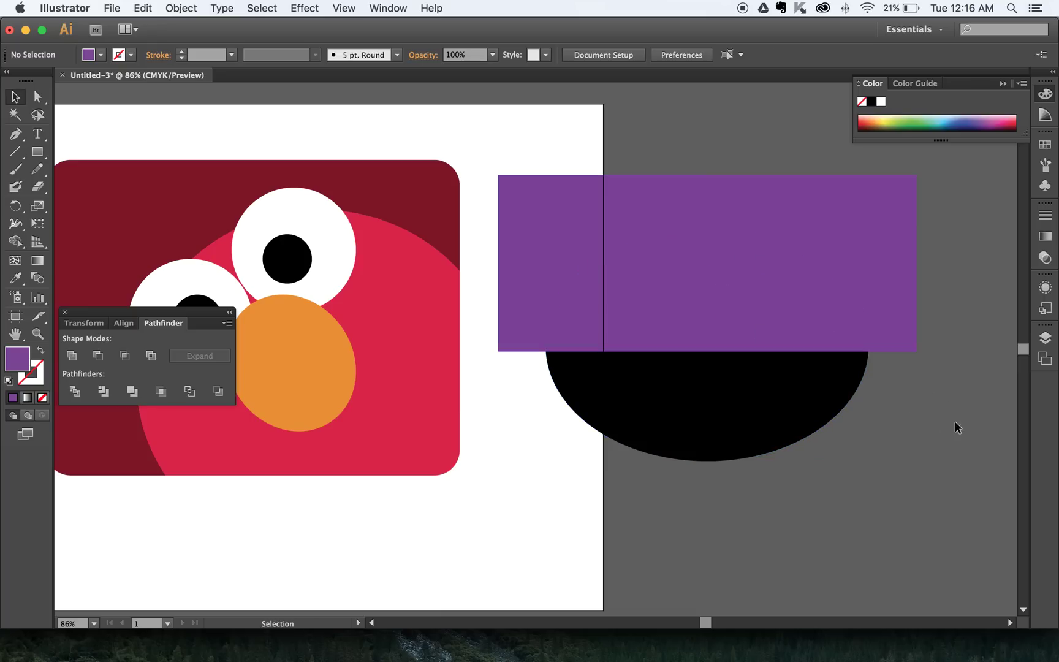
pyautogui.moveTo(963, 456); pyautogui.dragTo(739, 253)
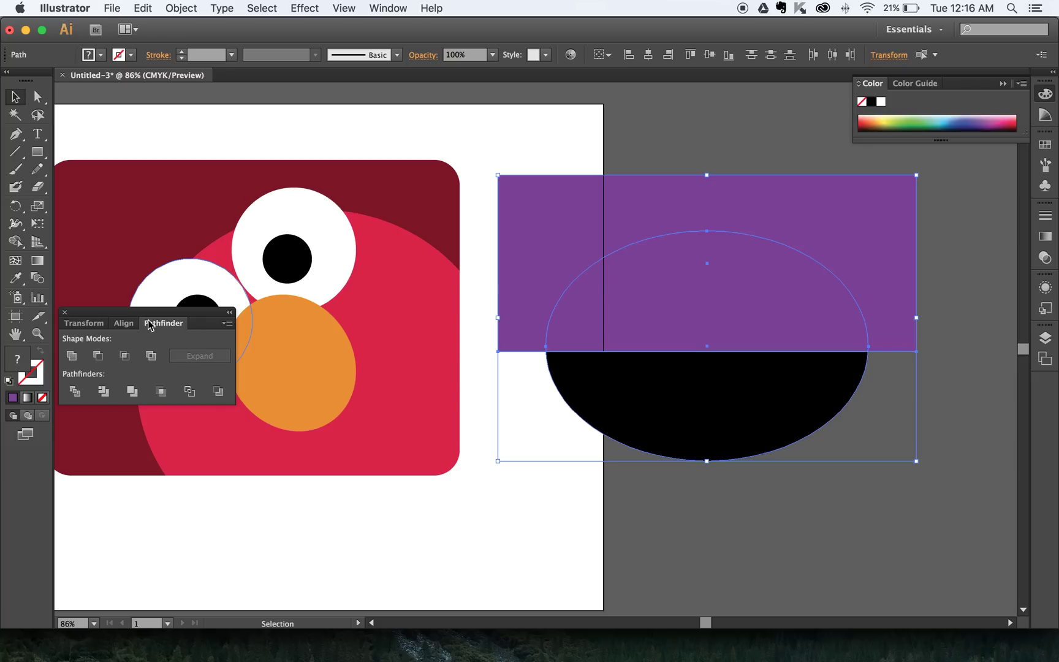
pyautogui.click(64, 312)
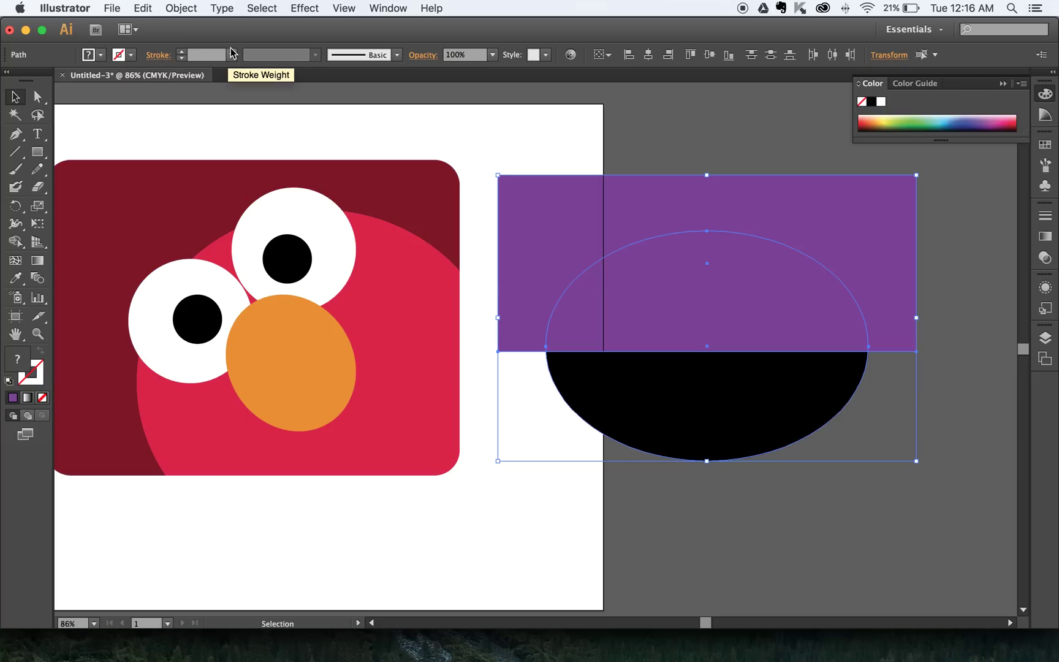
pyautogui.click(383, 9)
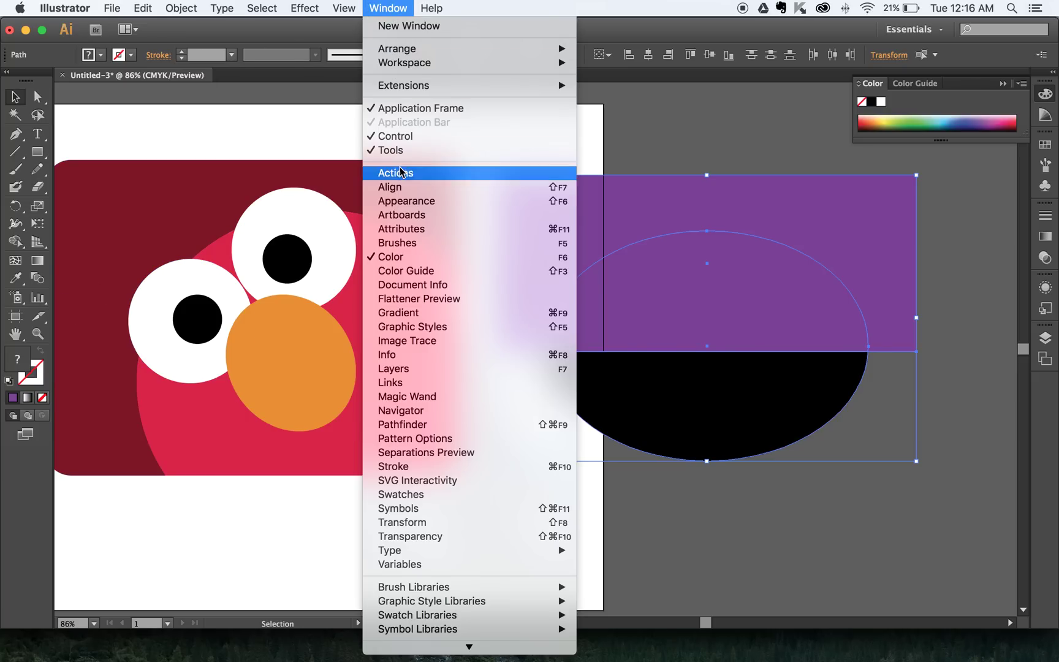
pyautogui.click(447, 425)
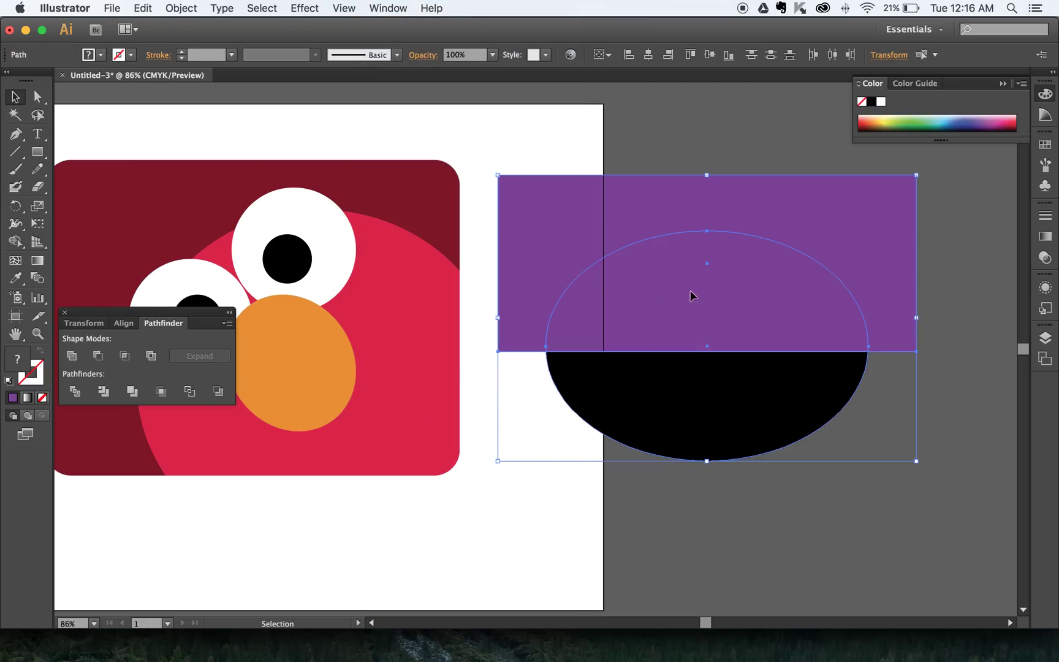
pyautogui.click(98, 356)
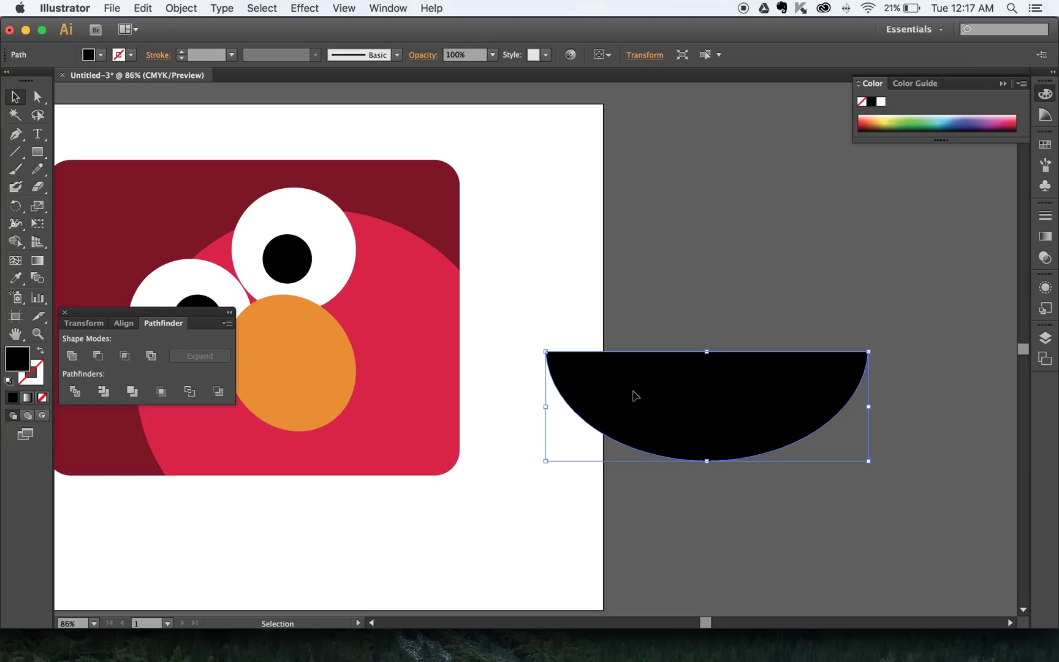
# Drag the black half-ellipse onto the face, just beneath the orange nose.
pyautogui.moveTo(722, 392); pyautogui.dragTo(517, 424)
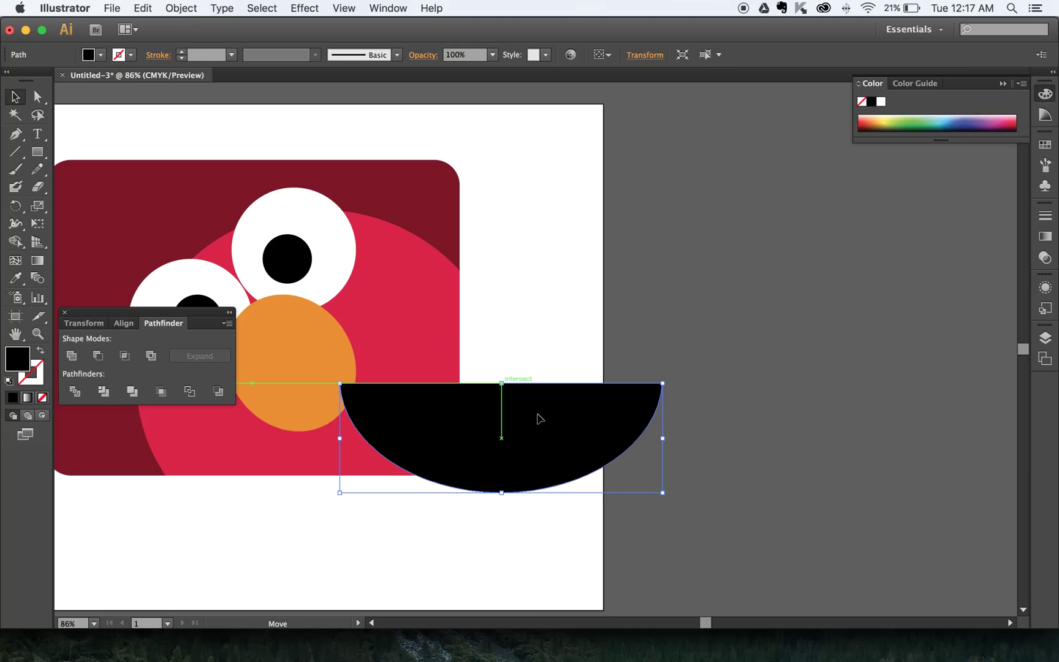
pyautogui.press('space')
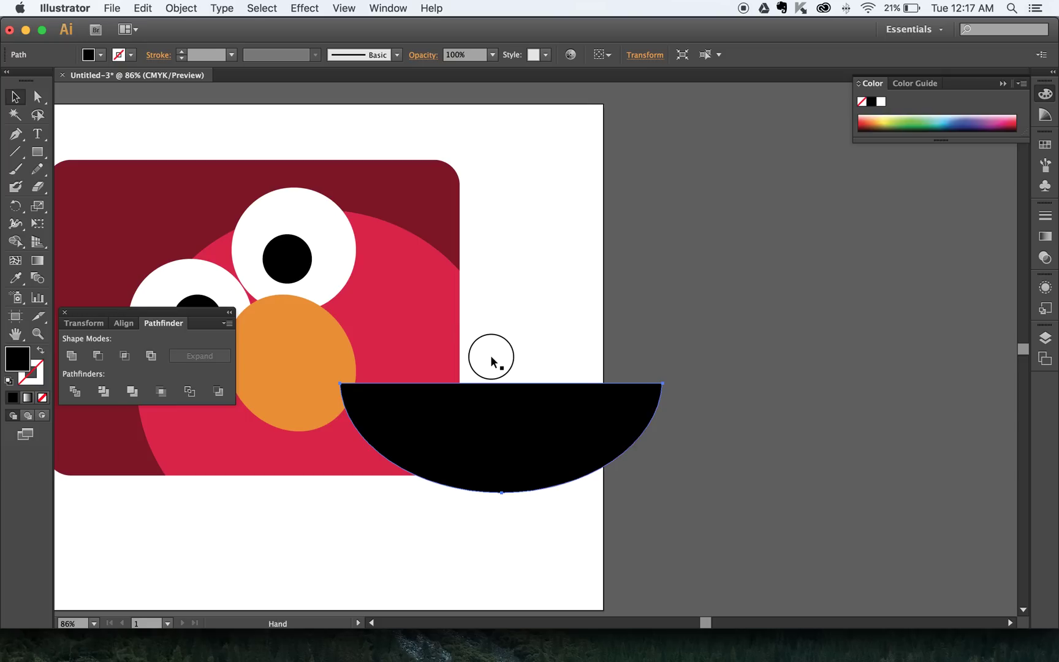
pyautogui.moveTo(491, 354); pyautogui.dragTo(754, 361)
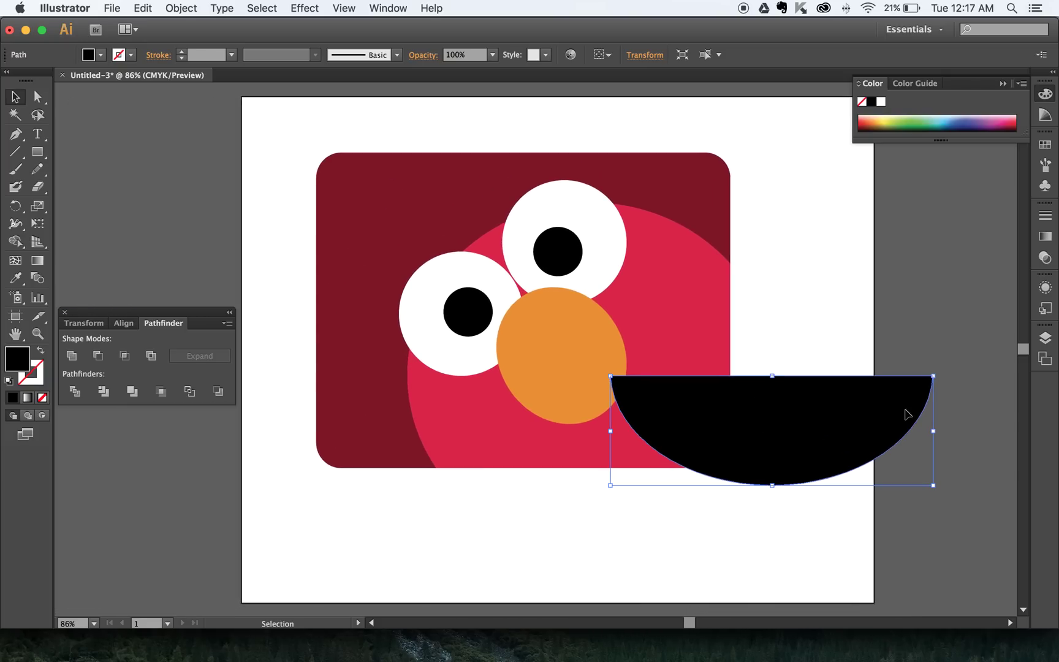
pyautogui.moveTo(878, 410); pyautogui.dragTo(678, 402)
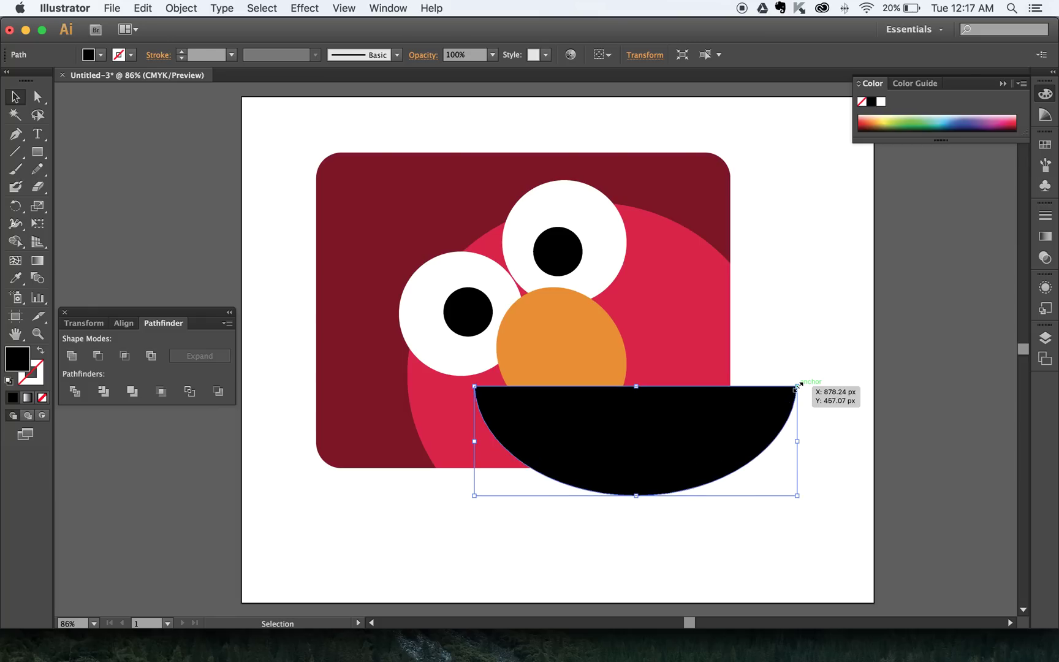
# Nudge the tilted mouth slightly down-right and narrow it from its right handle.
pyautogui.moveTo(798, 386); pyautogui.dragTo(710, 383)
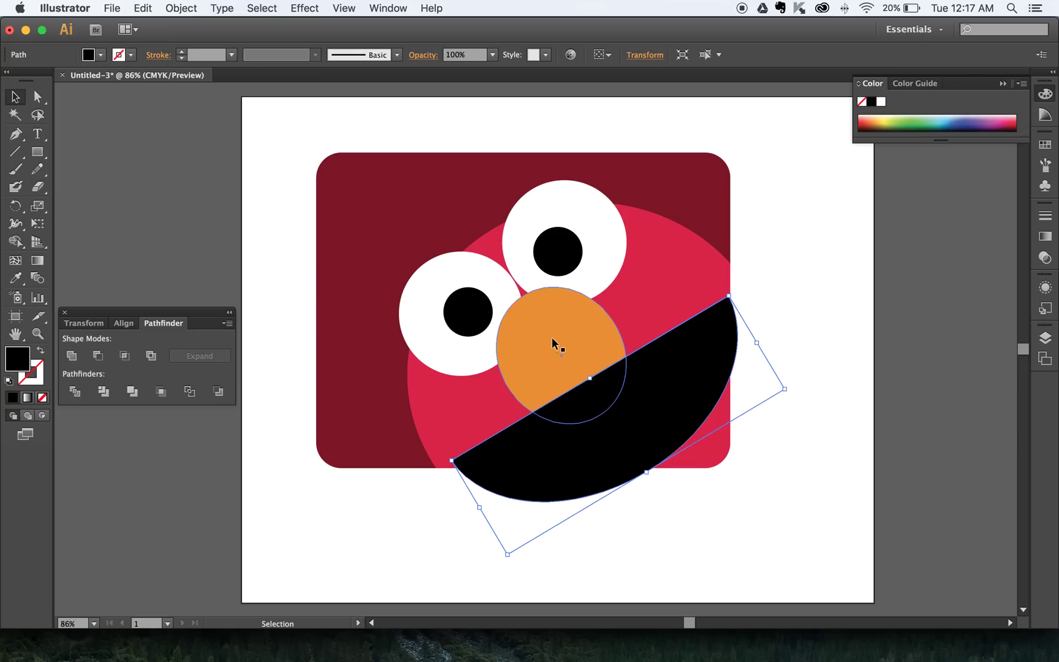
pyautogui.moveTo(657, 402); pyautogui.dragTo(685, 390)
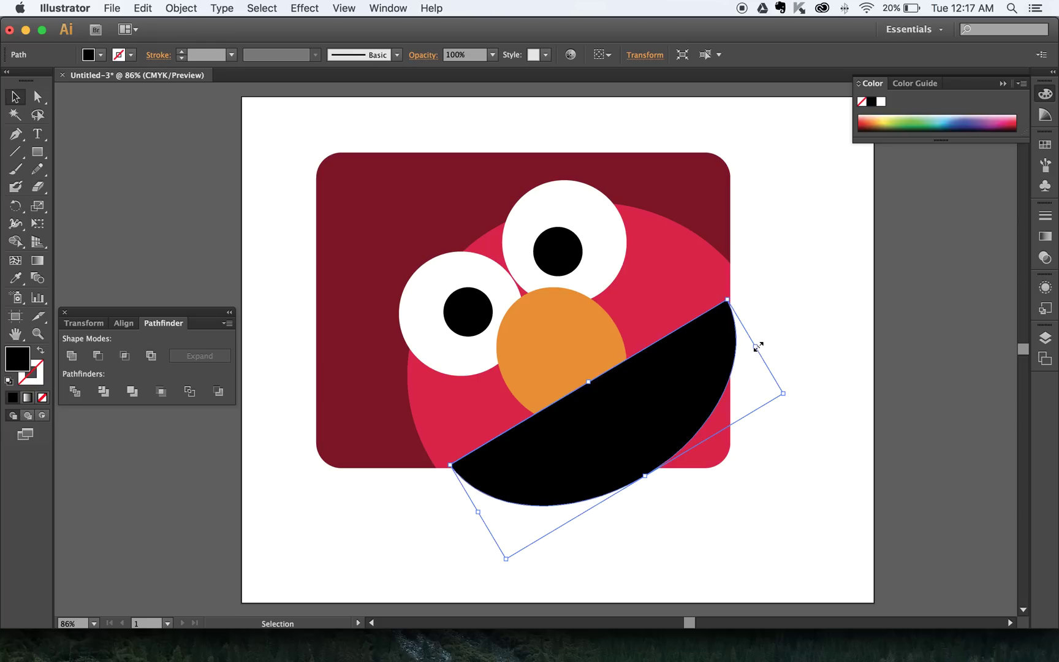
pyautogui.moveTo(758, 347)
pyautogui.mouseDown()
pyautogui.moveTo(730, 368)
pyautogui.moveTo(709, 366)
pyautogui.moveTo(748, 349)
pyautogui.mouseUp()
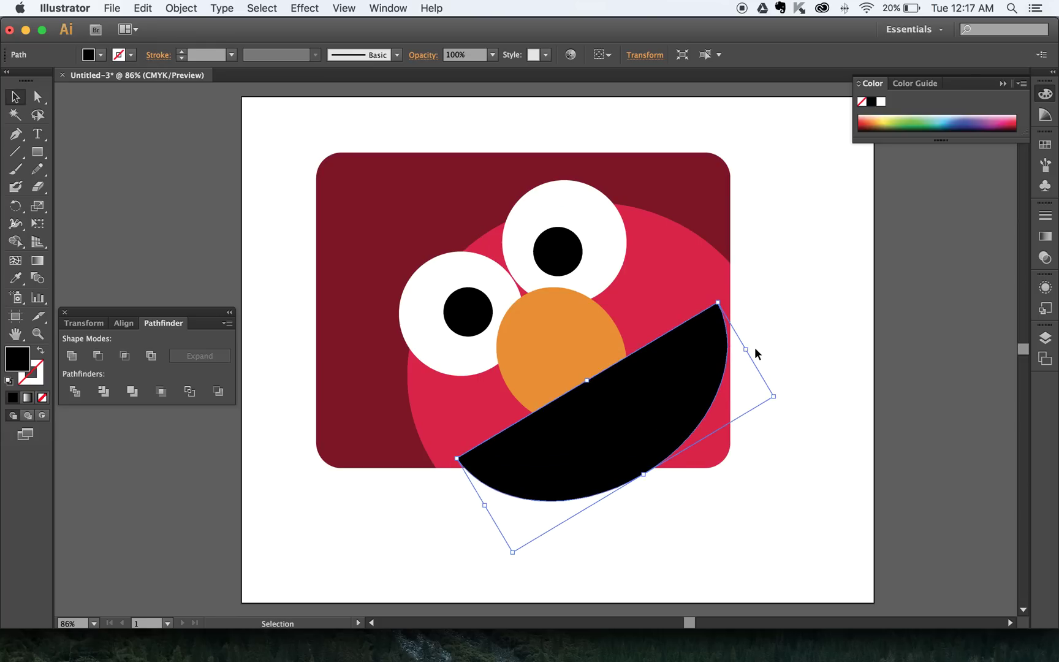
# Send the black mouth backward one level so the orange nose overlaps it, then deselect.
pyautogui.scroll(-4, 506, 487)
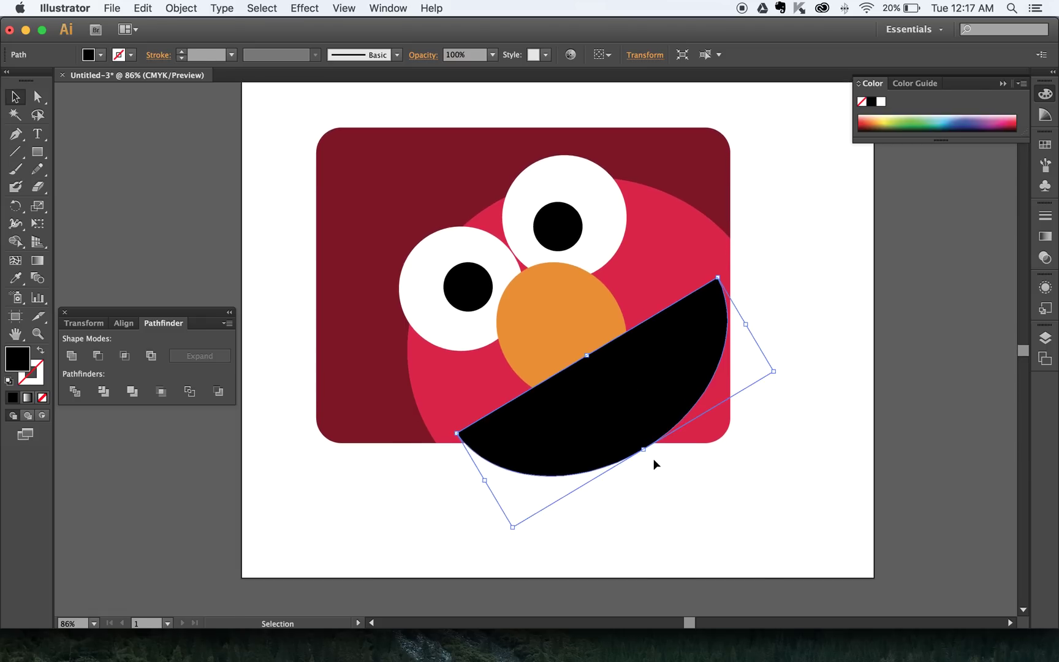
pyautogui.rightClick(625, 341)
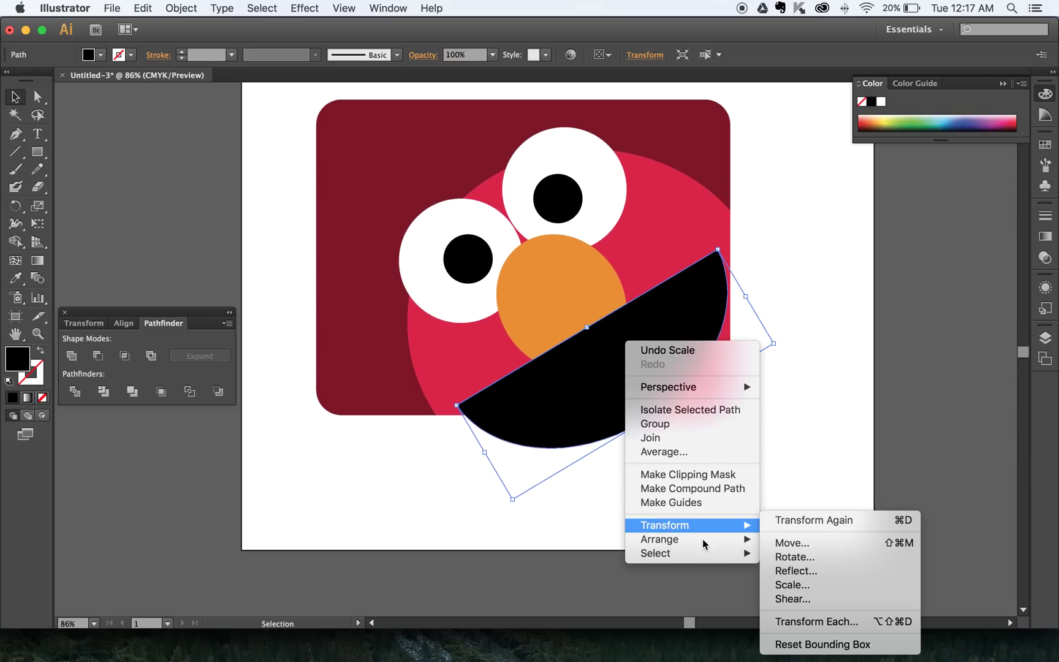
pyautogui.moveTo(708, 539)
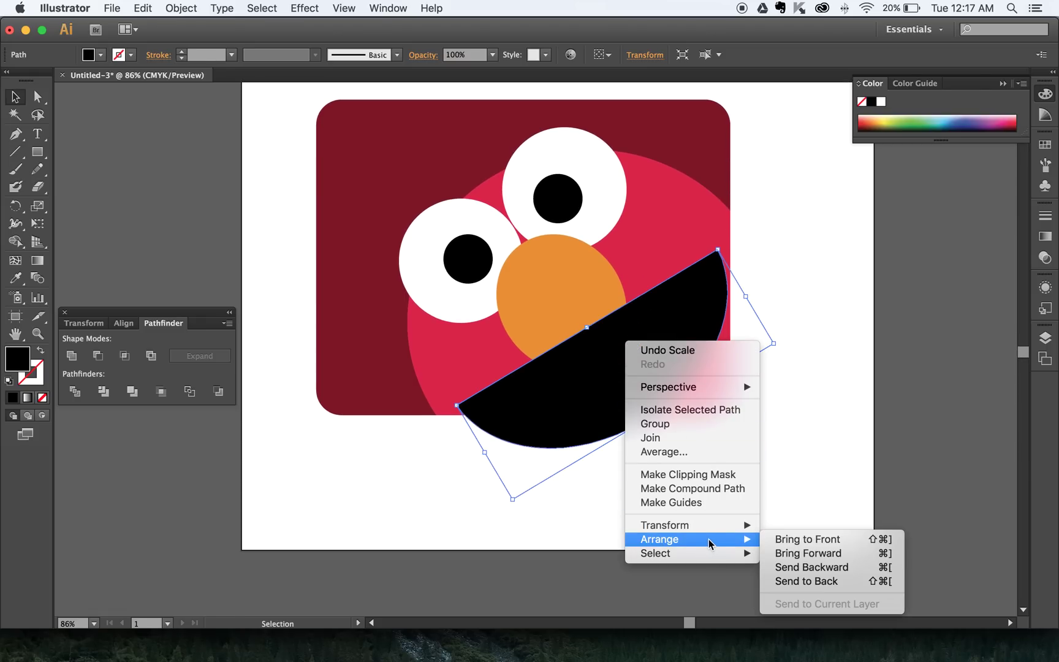
pyautogui.click(809, 568)
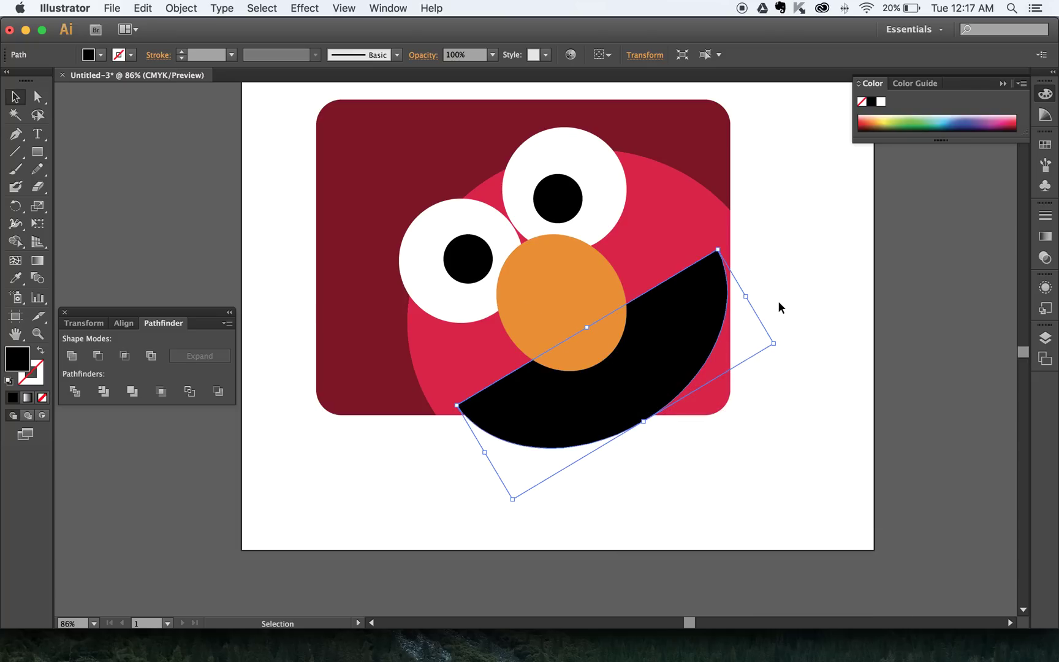
pyautogui.click(825, 299)
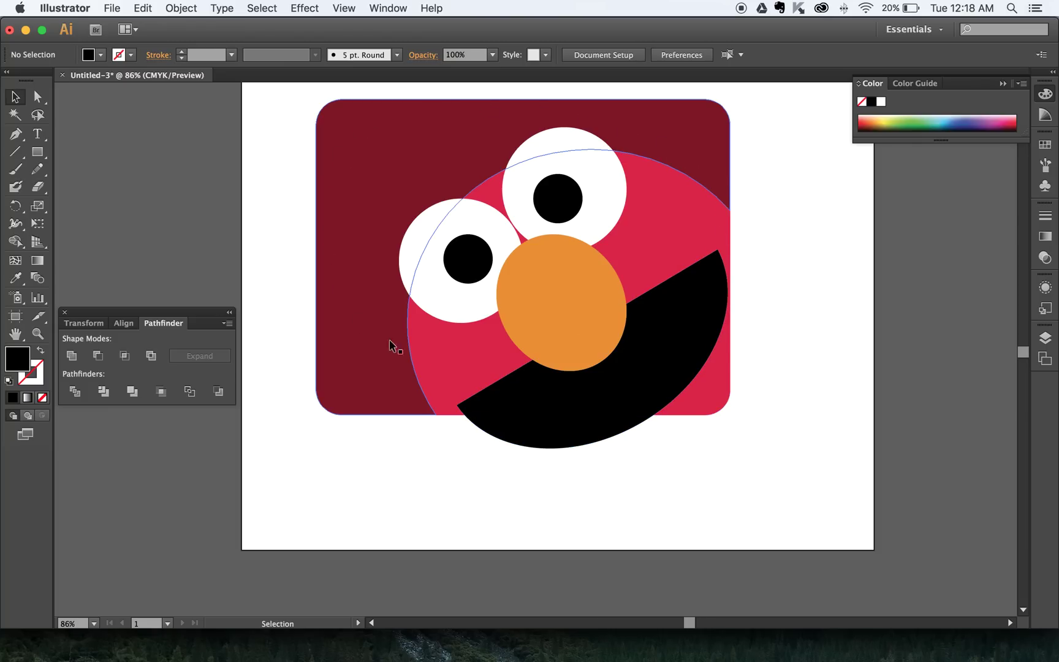
# Select the black mouth and red head together and apply Pathfinder Divide.
pyautogui.scroll(-5, 584, 347)
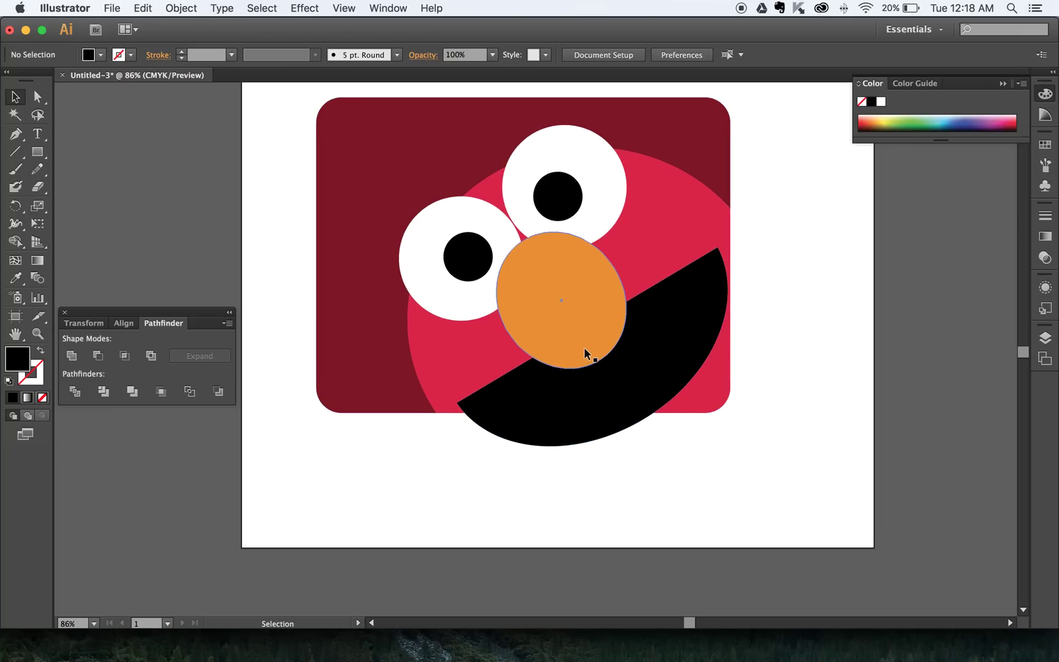
pyautogui.click(632, 367)
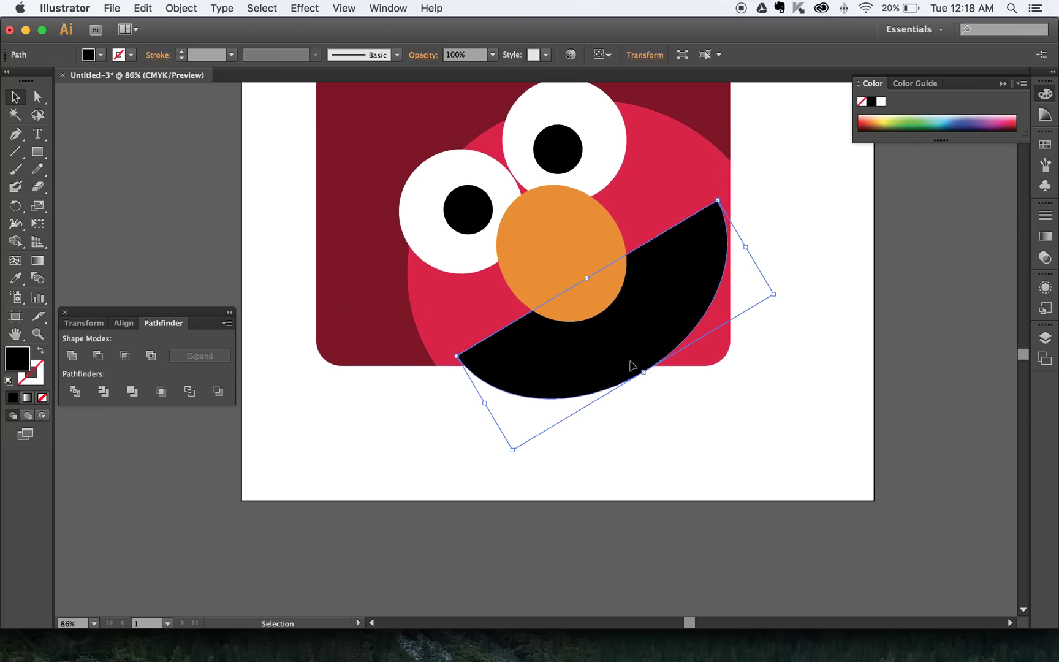
pyautogui.keyDown('shift'); pyautogui.click(708, 358); pyautogui.keyUp('shift')
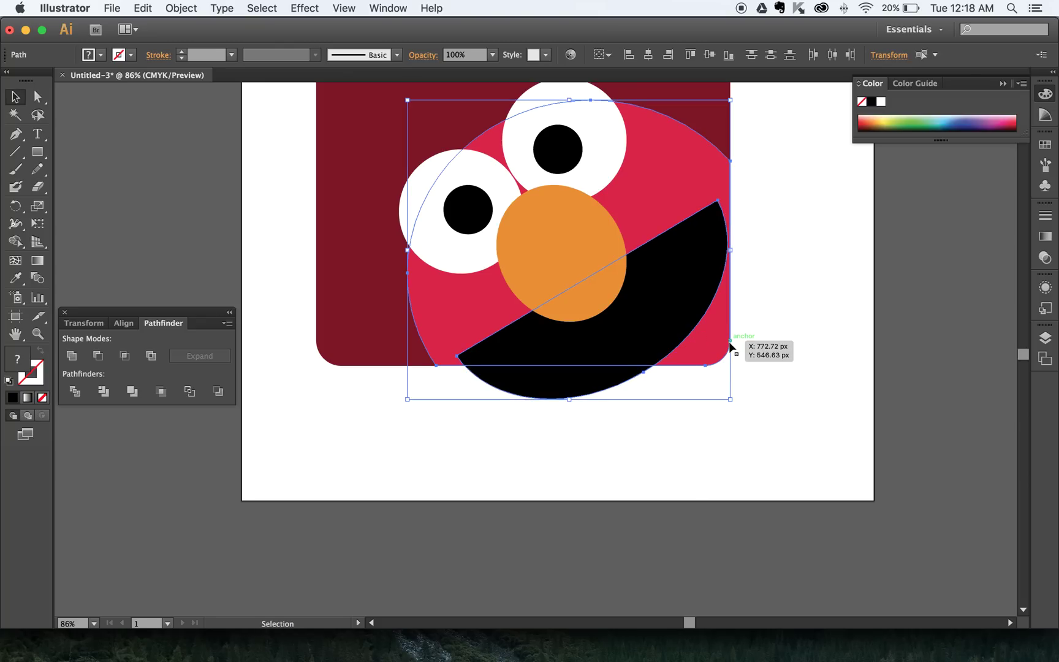
pyautogui.click(76, 392)
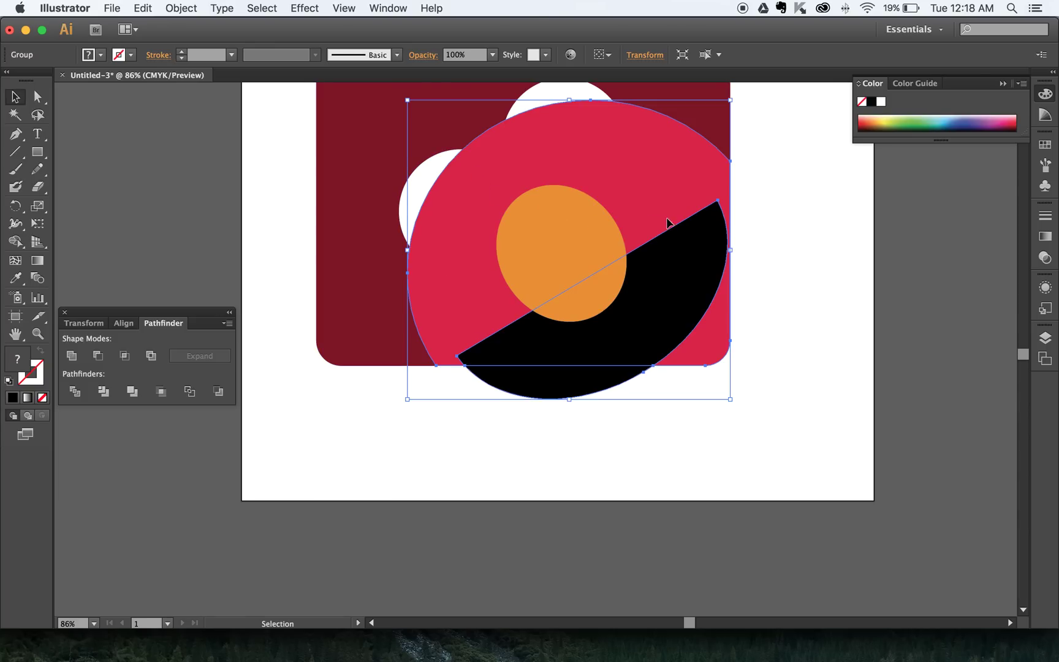
# Ungroup the divided pieces and delete the mouth piece hanging below the rectangle.
pyautogui.rightClick(716, 324)
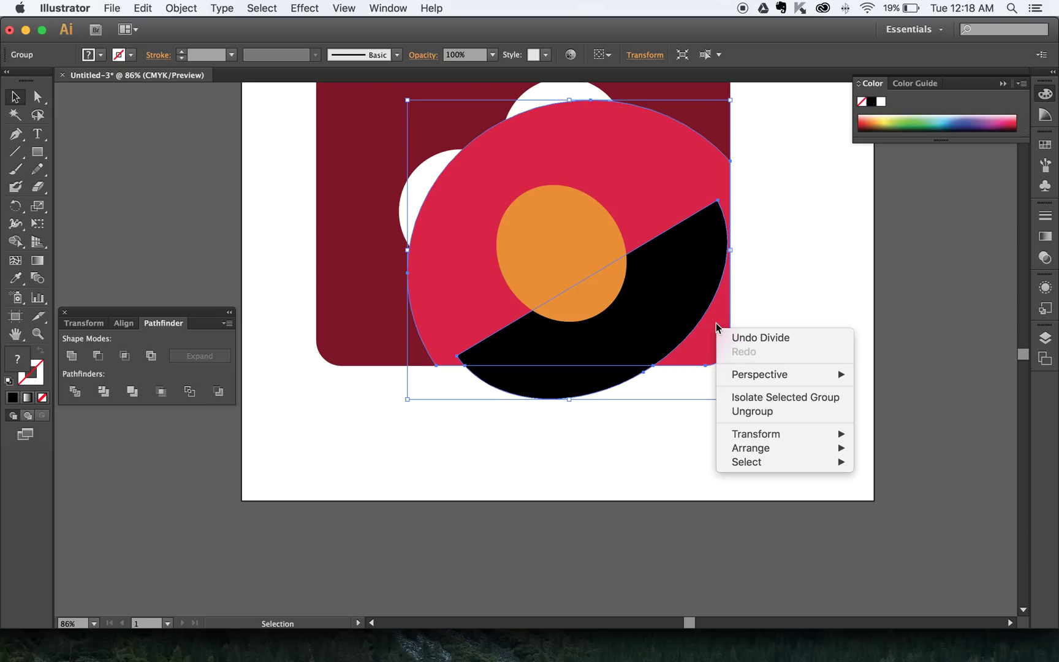
pyautogui.click(750, 413)
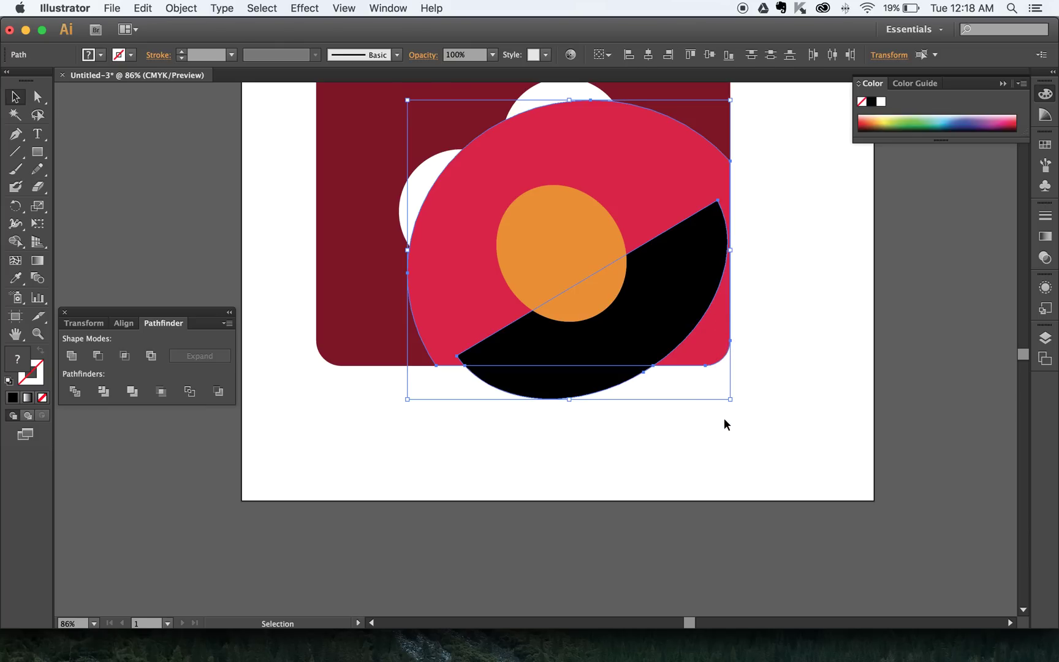
pyautogui.click(724, 418)
pyautogui.click(576, 389)
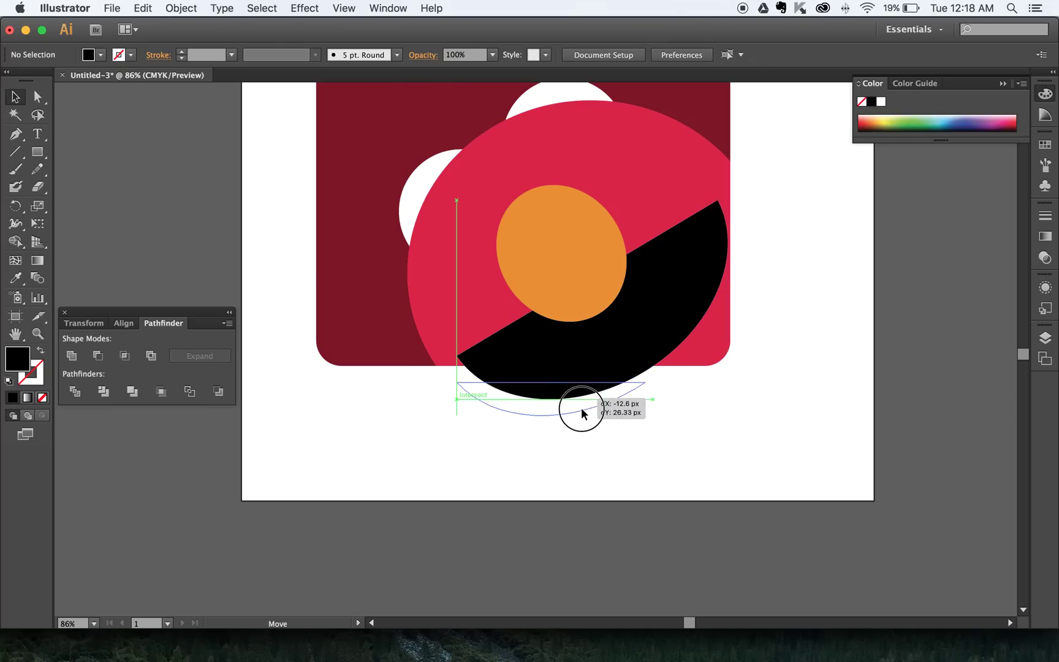
pyautogui.press('Delete')
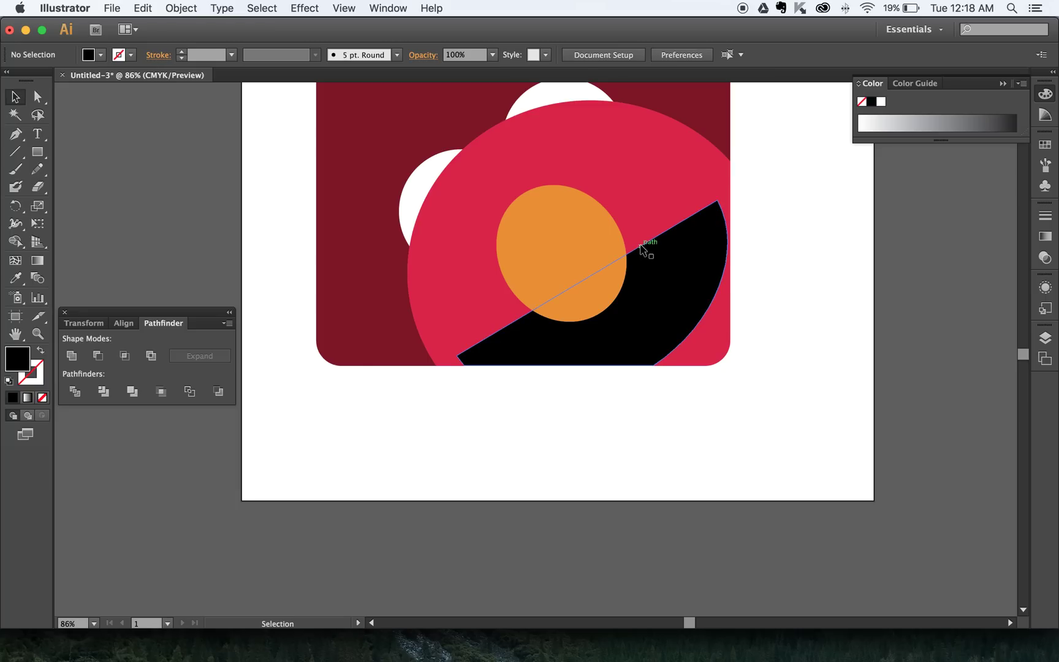
# Test-move the red head to see underneath, then undo the move.
pyautogui.click(645, 209)
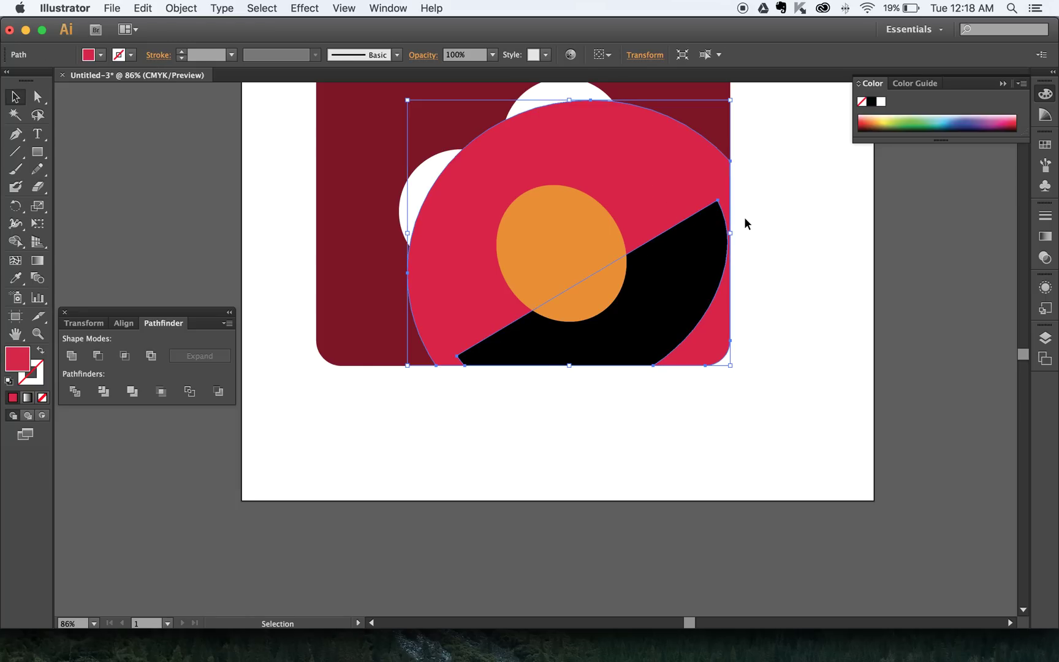
pyautogui.moveTo(693, 197); pyautogui.dragTo(661, 433)
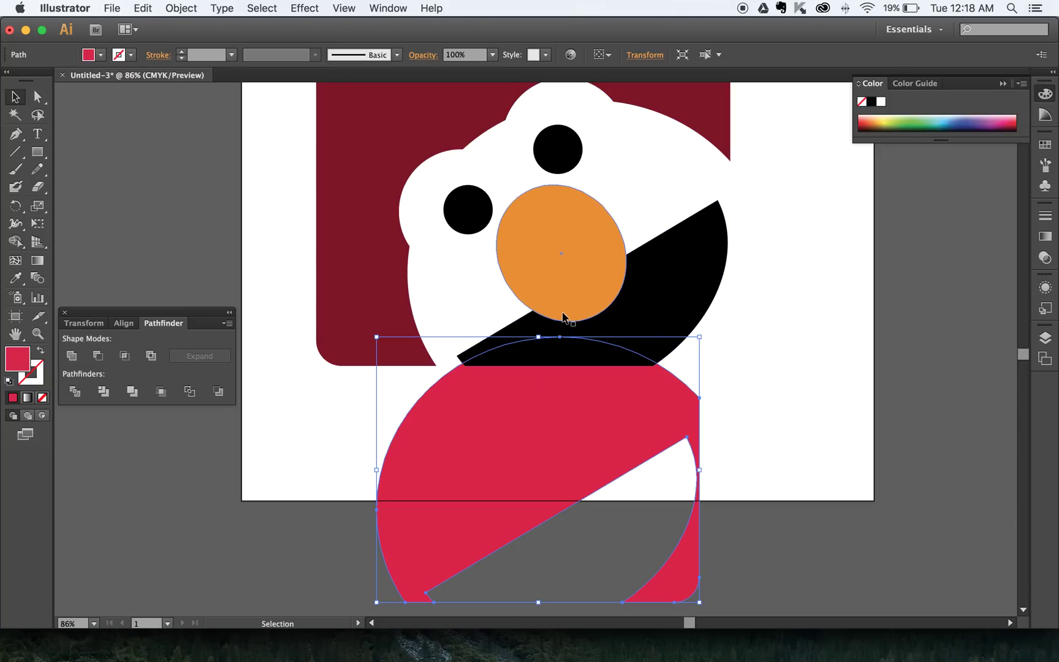
pyautogui.press('super+z')
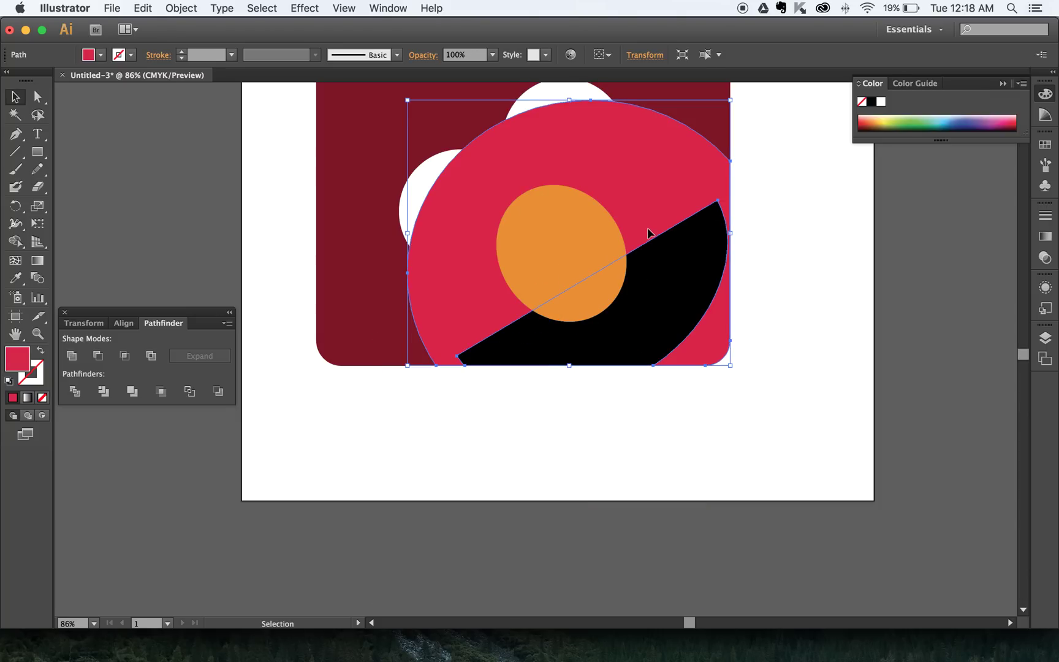
# Send the red head to the back so the eyes and pupils show again.
pyautogui.rightClick(647, 197)
pyautogui.moveTo(718, 397)
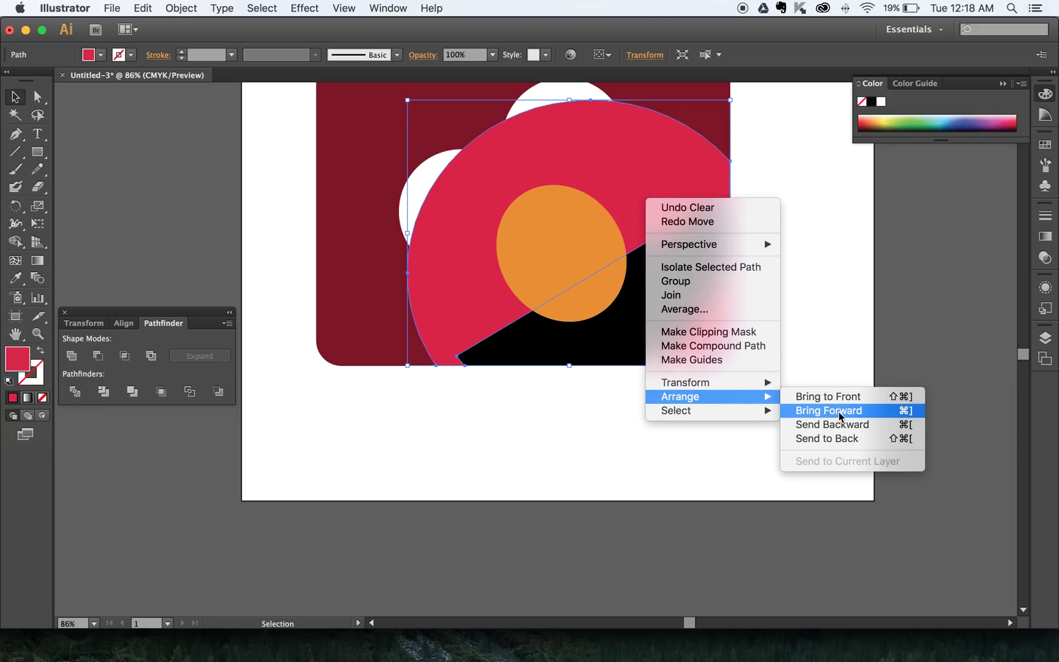
pyautogui.click(847, 440)
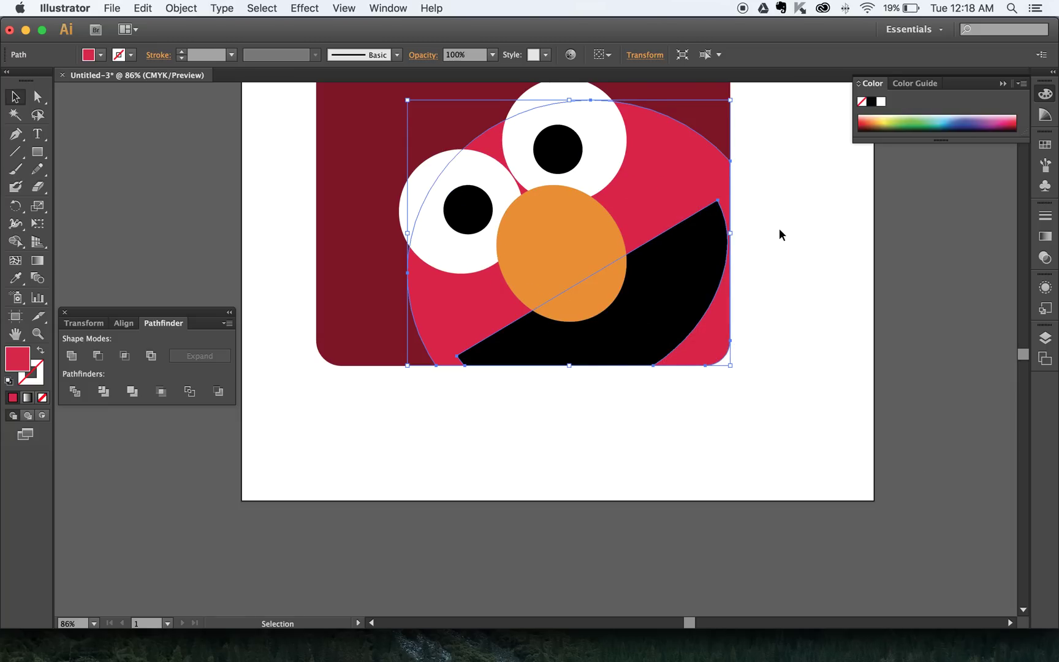
# Test-drag the red head, undo the move, and deselect it.
pyautogui.scroll(3, 780, 228)
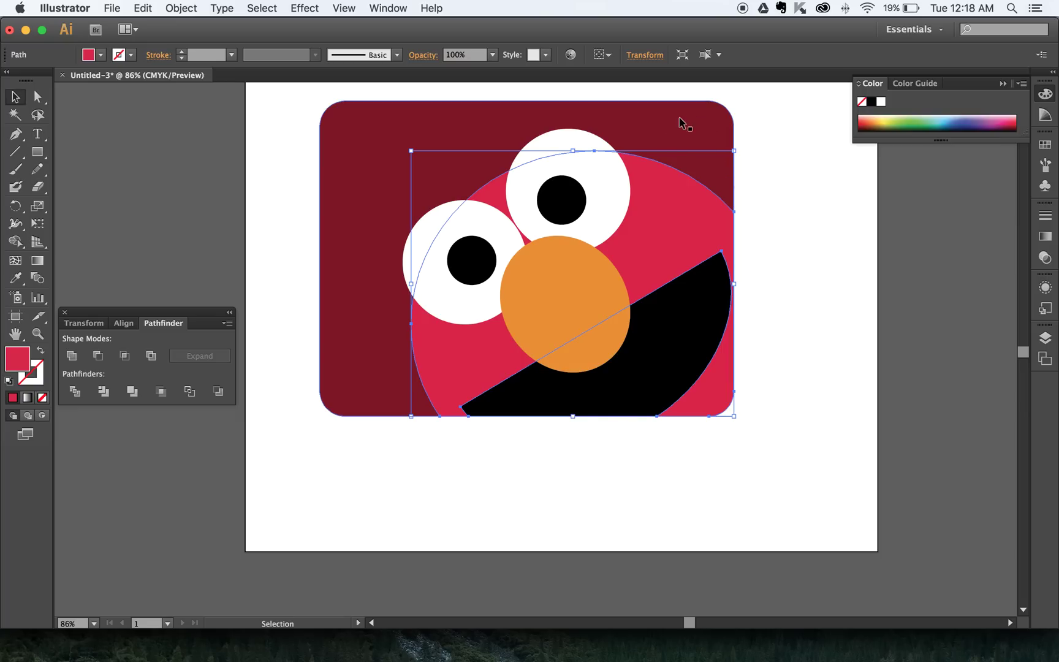
pyautogui.click(745, 232)
pyautogui.moveTo(717, 239); pyautogui.dragTo(700, 267)
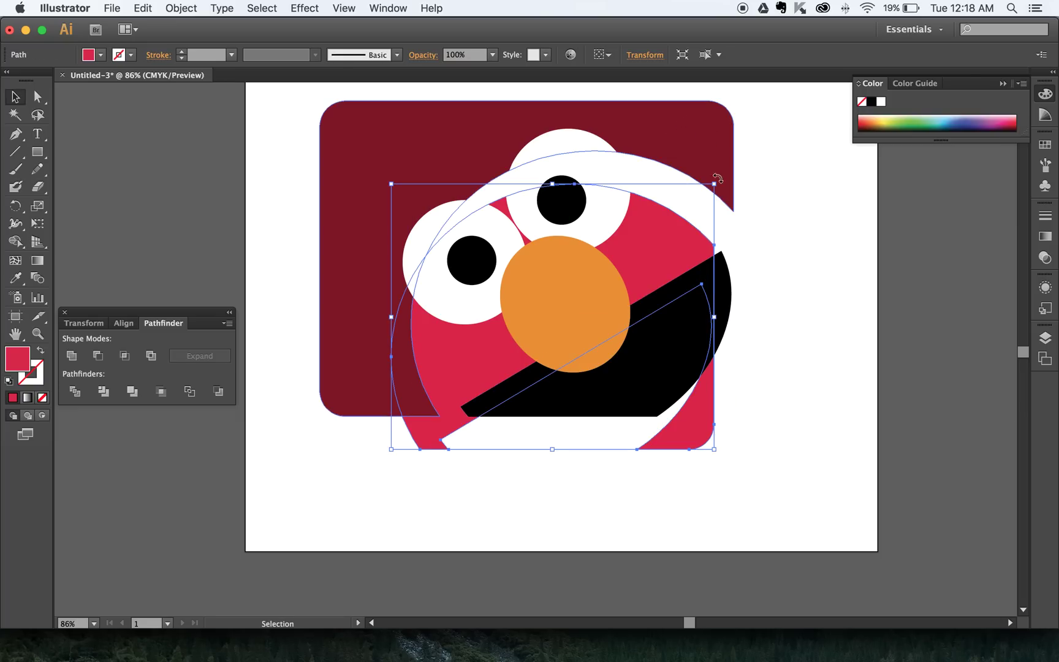
pyautogui.press('super+z')
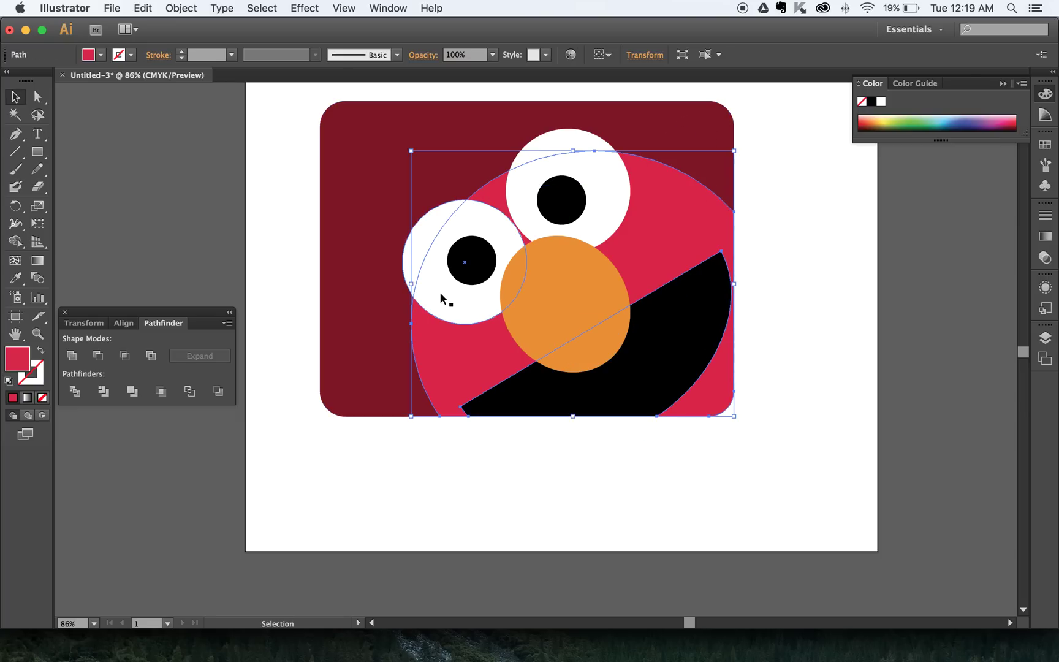
pyautogui.click(771, 256)
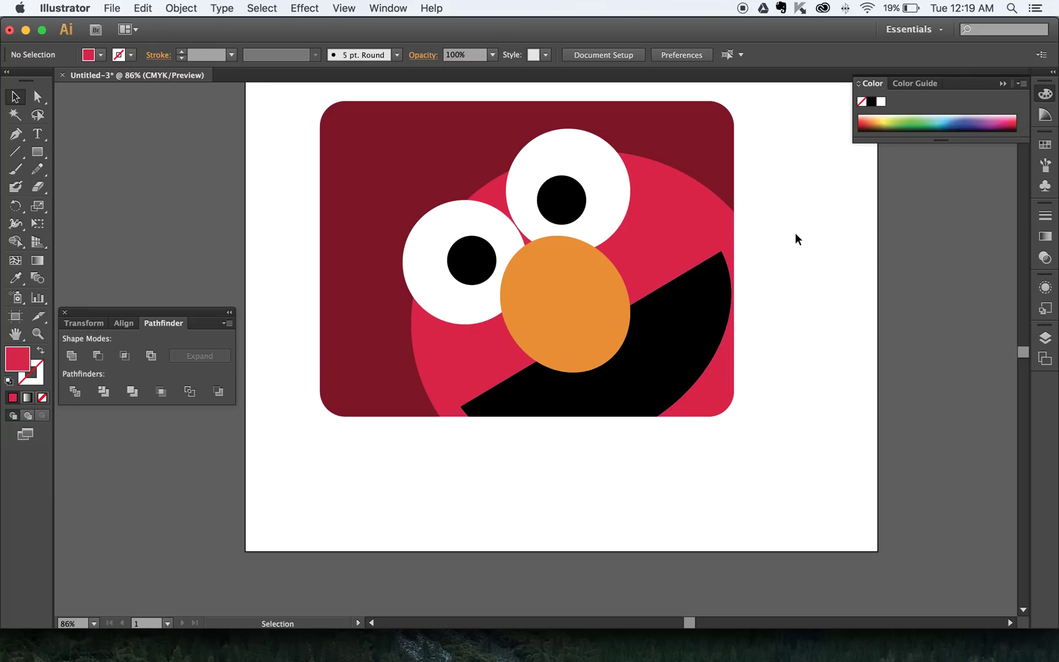
pyautogui.scroll(2, 795, 232)
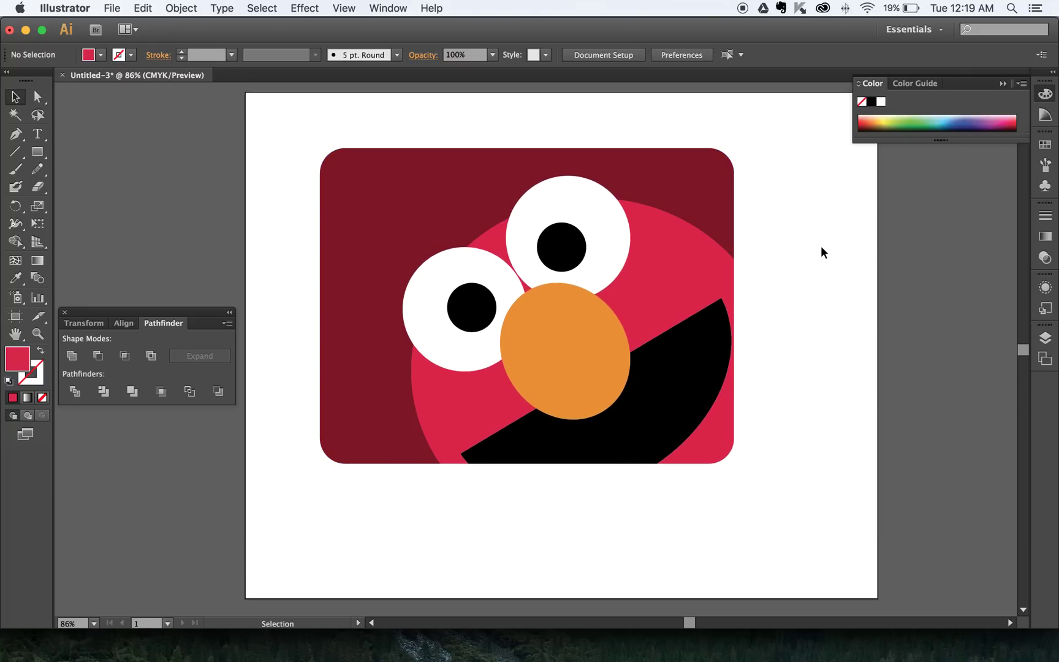
# Save the artwork as elmo.ai in Desktop > temp, accepting the default Illustrator options.
pyautogui.click(115, 12)
pyautogui.click(162, 133)
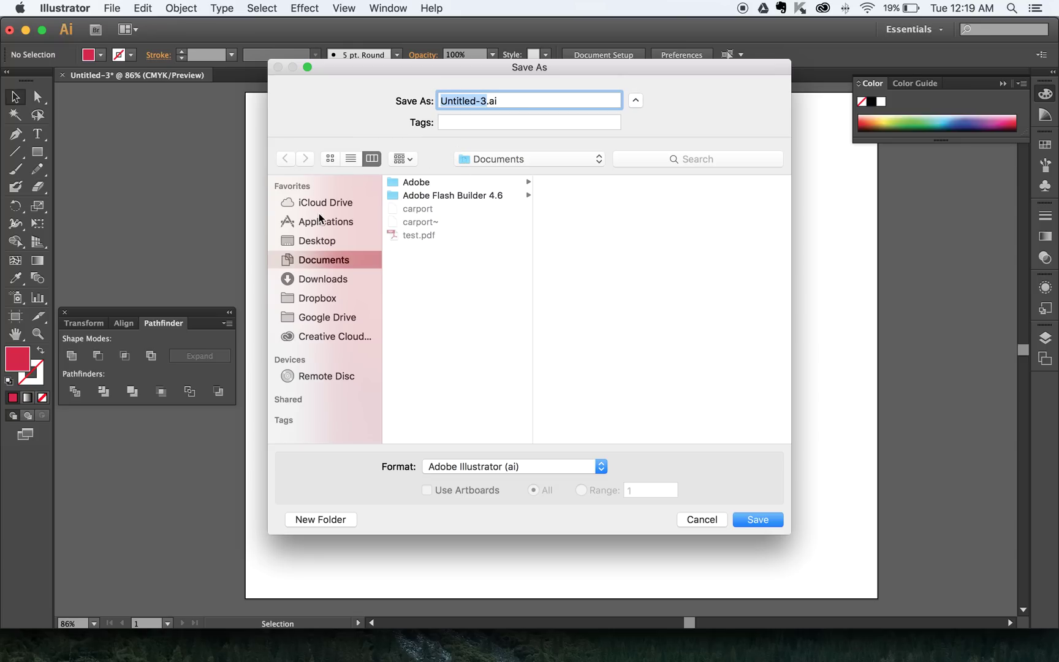
pyautogui.click(317, 241)
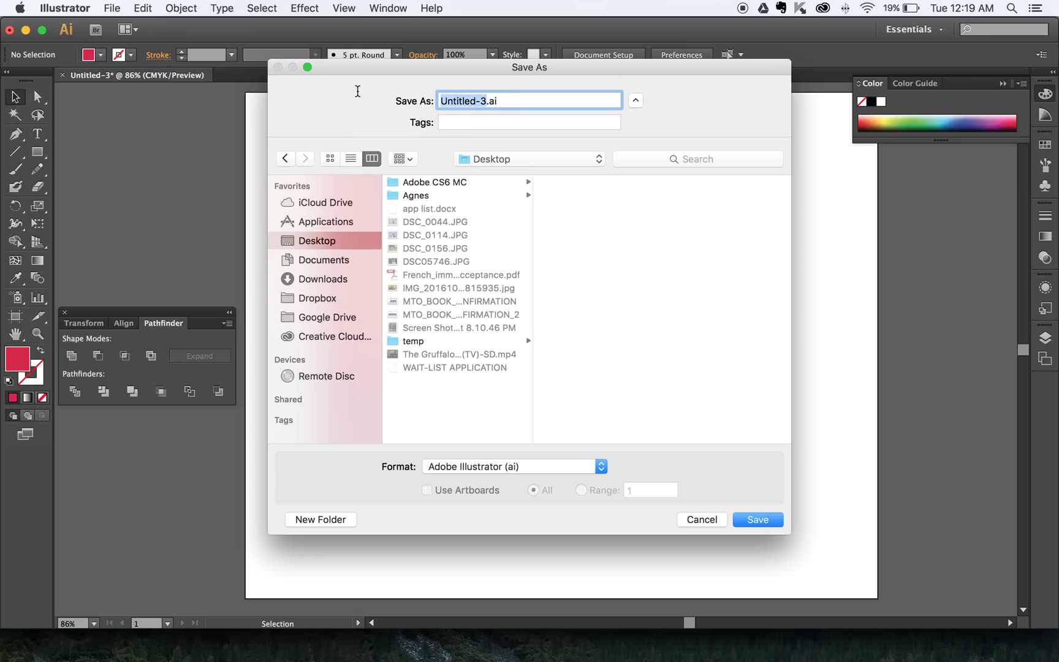
pyautogui.write('elmo')
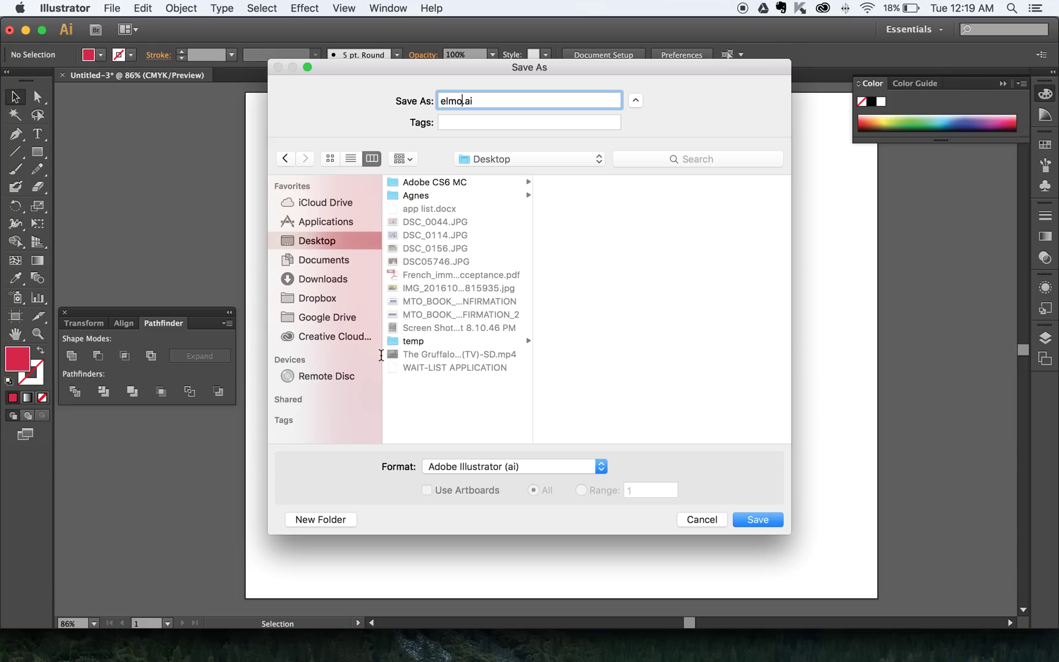
pyautogui.click(419, 342)
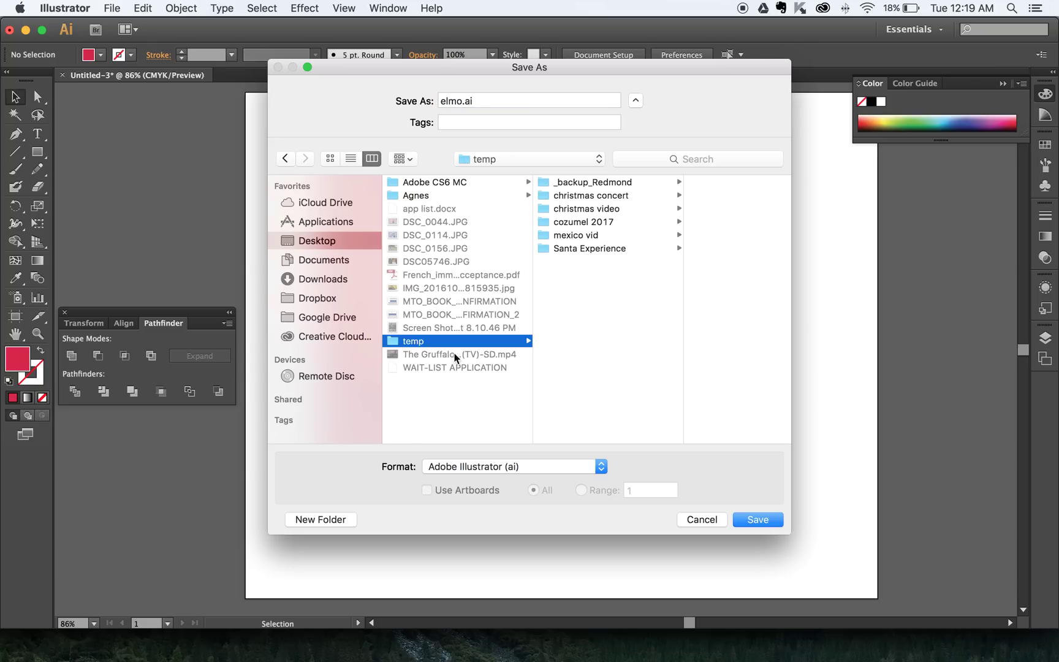
pyautogui.click(749, 521)
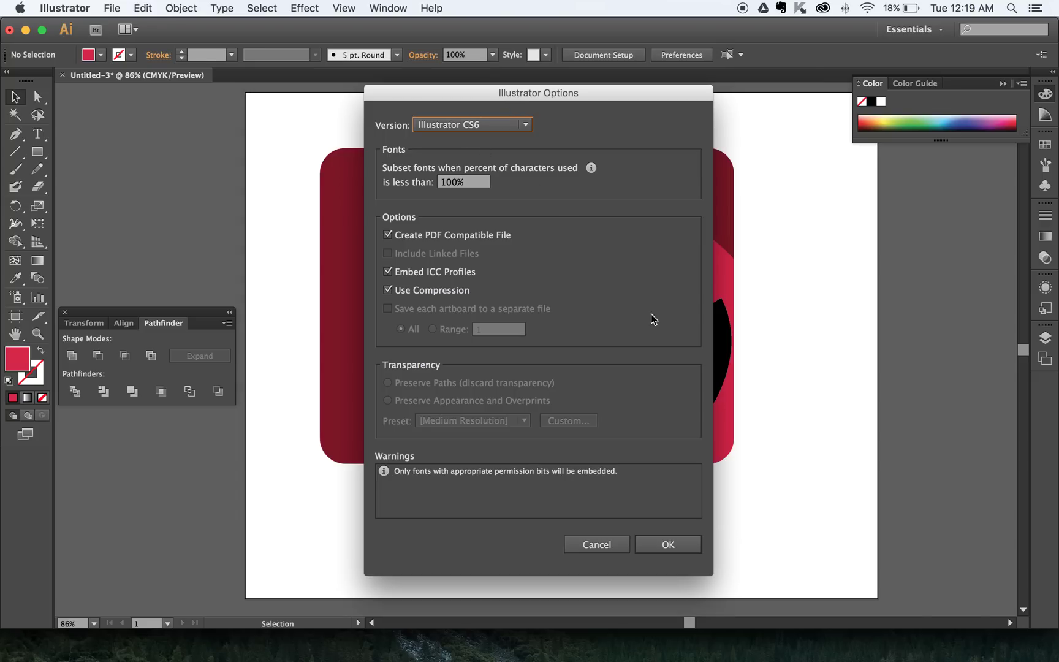
pyautogui.click(670, 545)
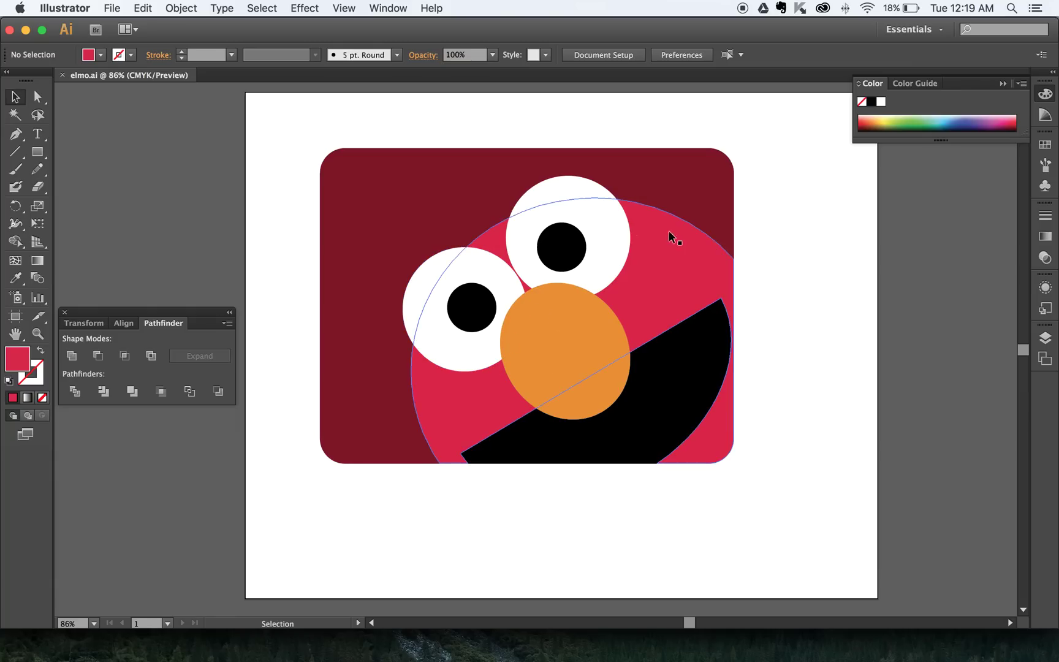
# Close the elmo.ai document with Cmd+W.
pyautogui.hscroll(3, 637, 254)
pyautogui.scroll(2, 638, 253)
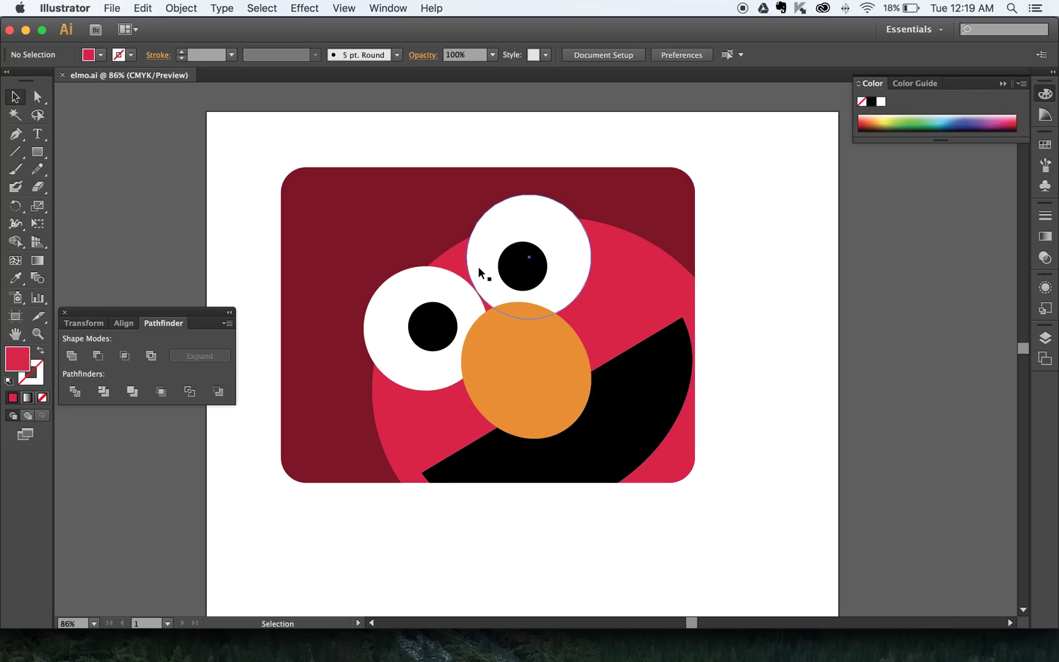
pyautogui.press('super+w')
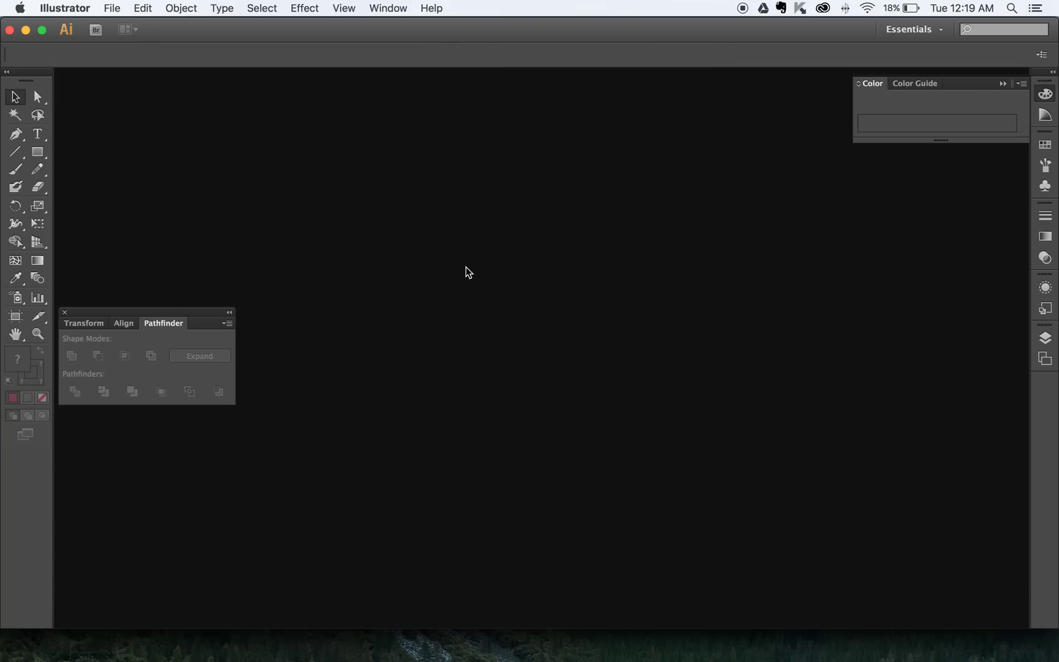
# Create a new 1000 × 800 px document with units in pixels.
pyautogui.press('super+n')
pyautogui.click(643, 324)
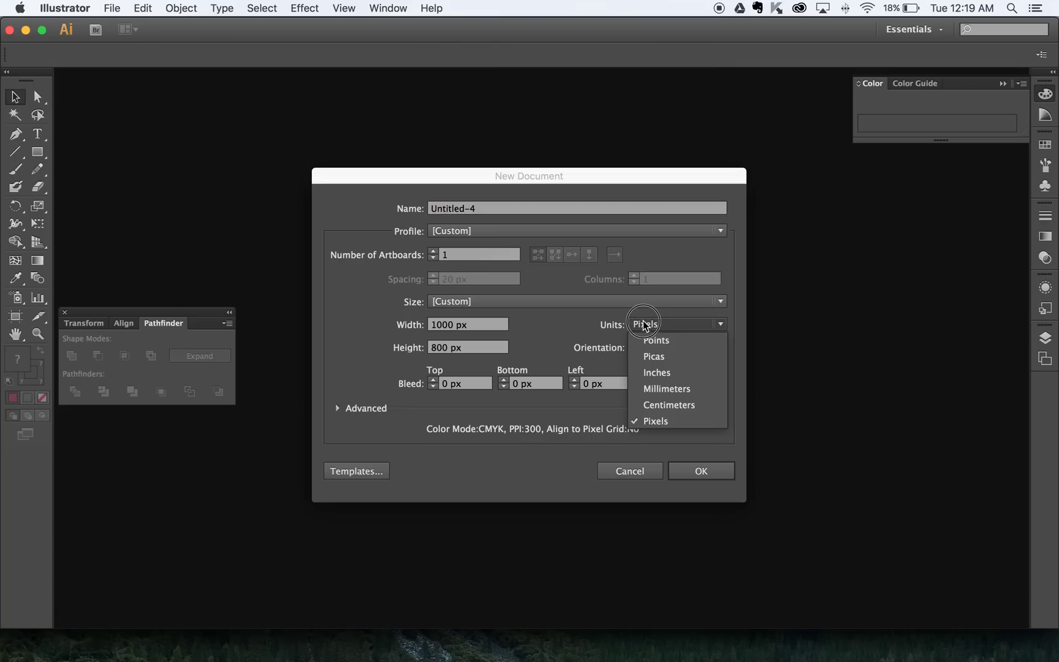
pyautogui.click(653, 325)
pyautogui.click(655, 325)
pyautogui.click(654, 325)
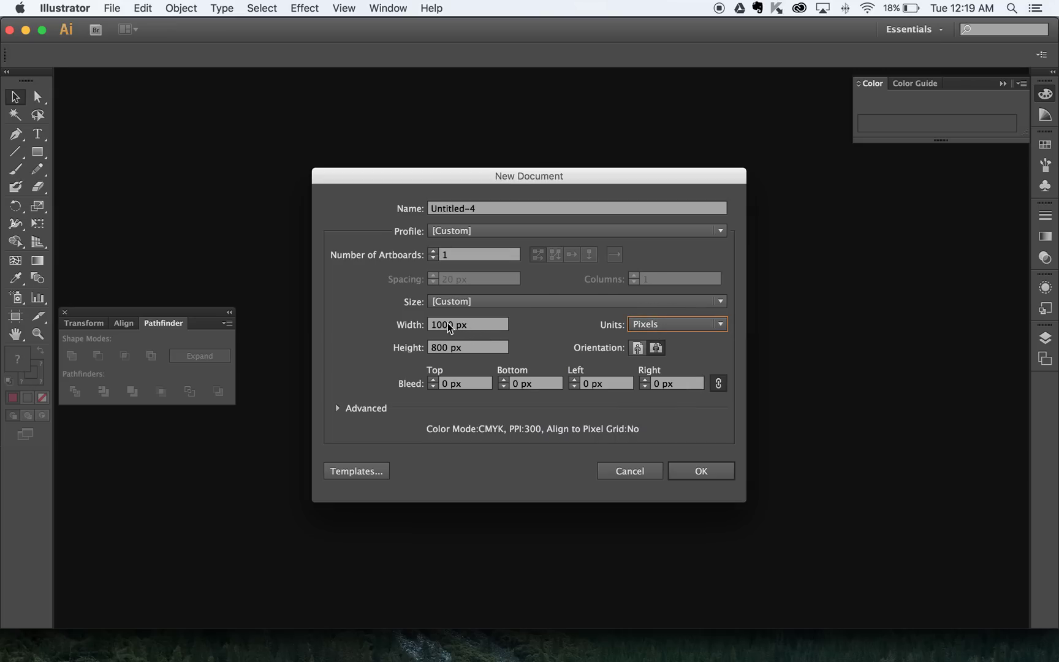
pyautogui.click(478, 328)
pyautogui.click(470, 352)
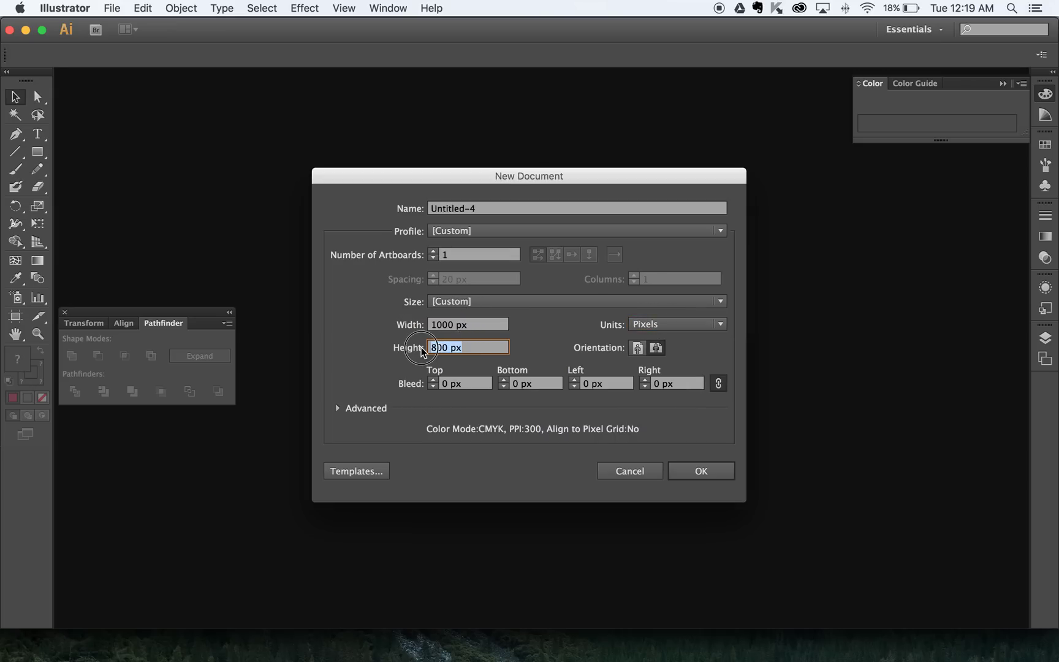
pyautogui.click(700, 471)
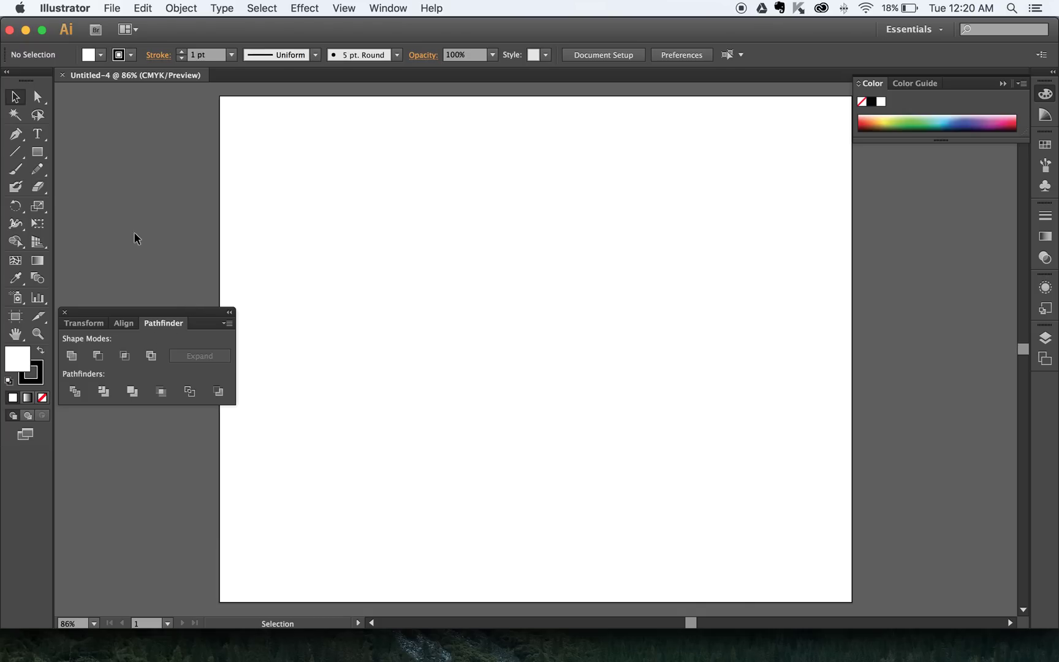
# Choose the Rounded Rectangle Tool and open the fill Color Picker, shifting the hue toward blue.
pyautogui.click(38, 154)
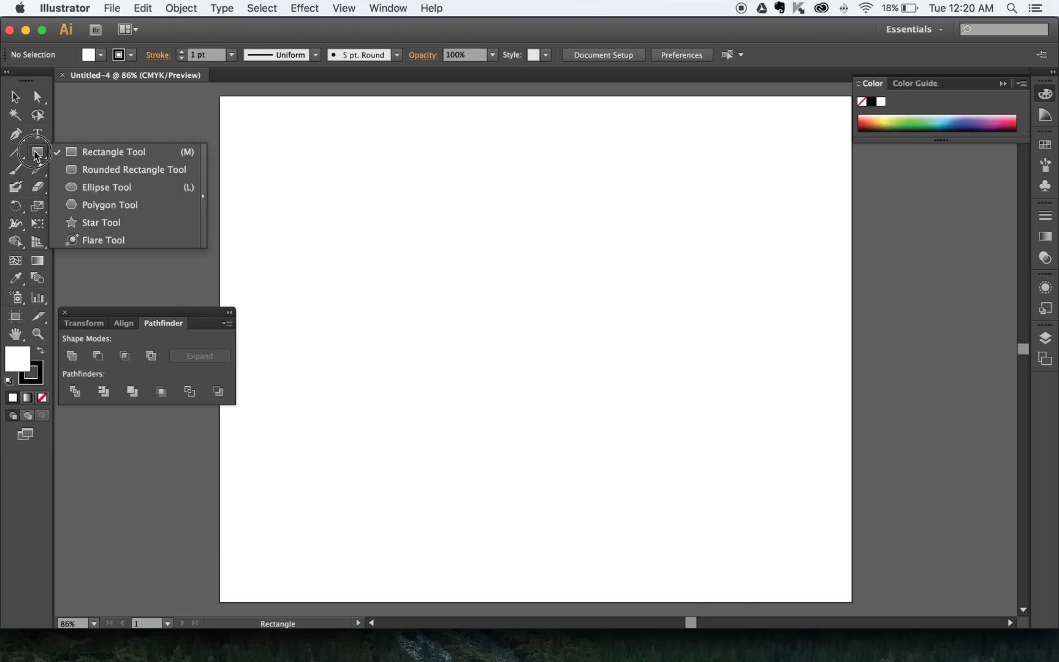
pyautogui.click(92, 169)
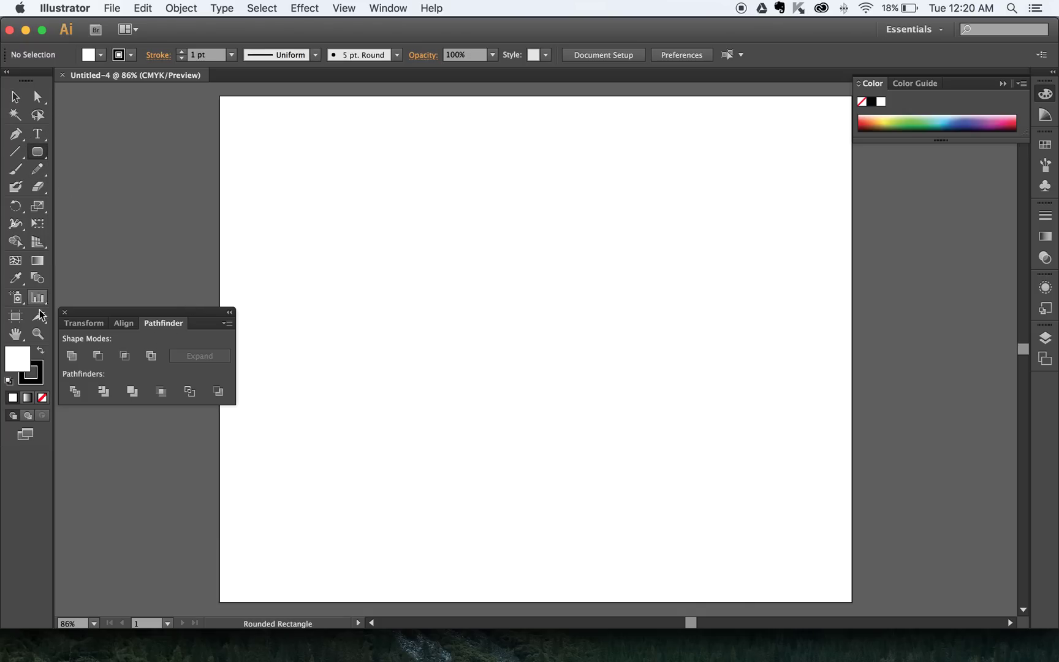
pyautogui.doubleClick(23, 358)
pyautogui.click(745, 283)
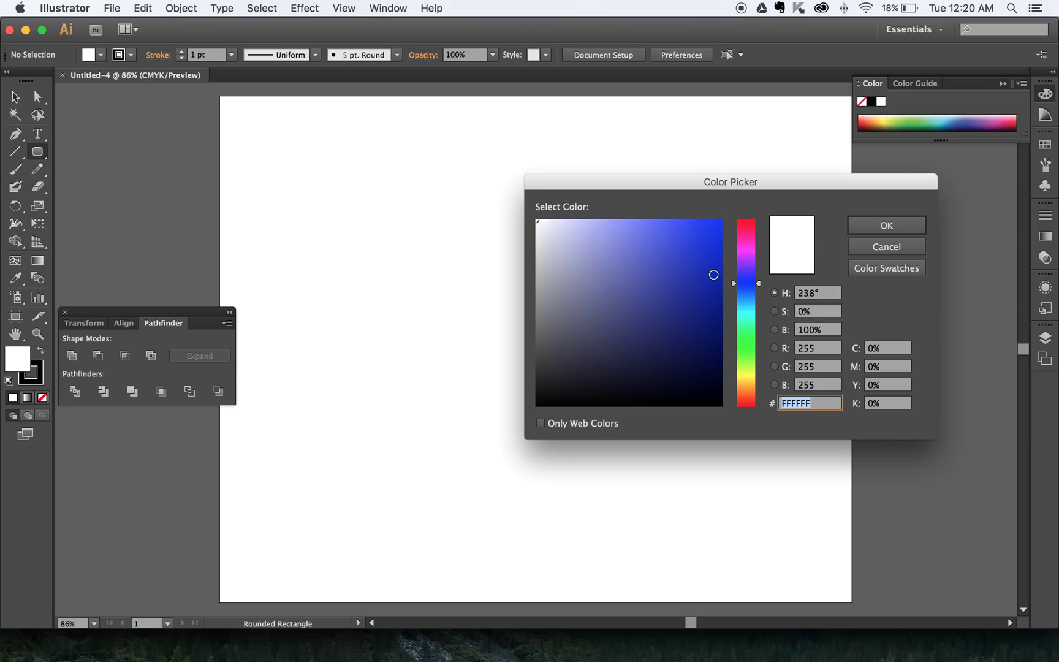
# Set the fill to a blue shade and the stroke to None.
pyautogui.click(714, 275)
pyautogui.click(886, 224)
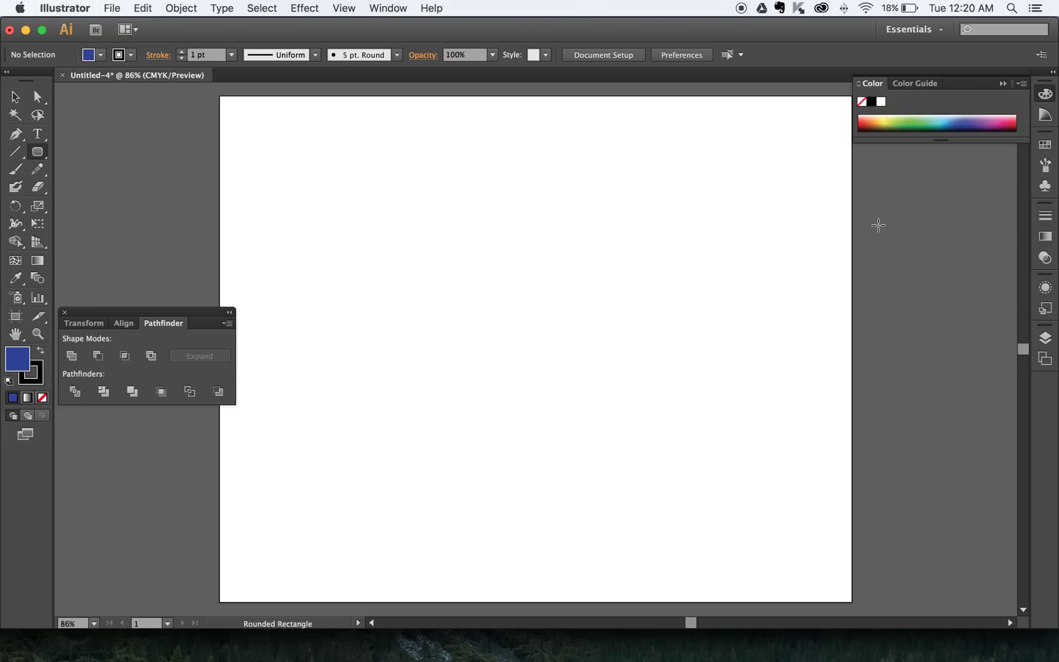
pyautogui.click(36, 386)
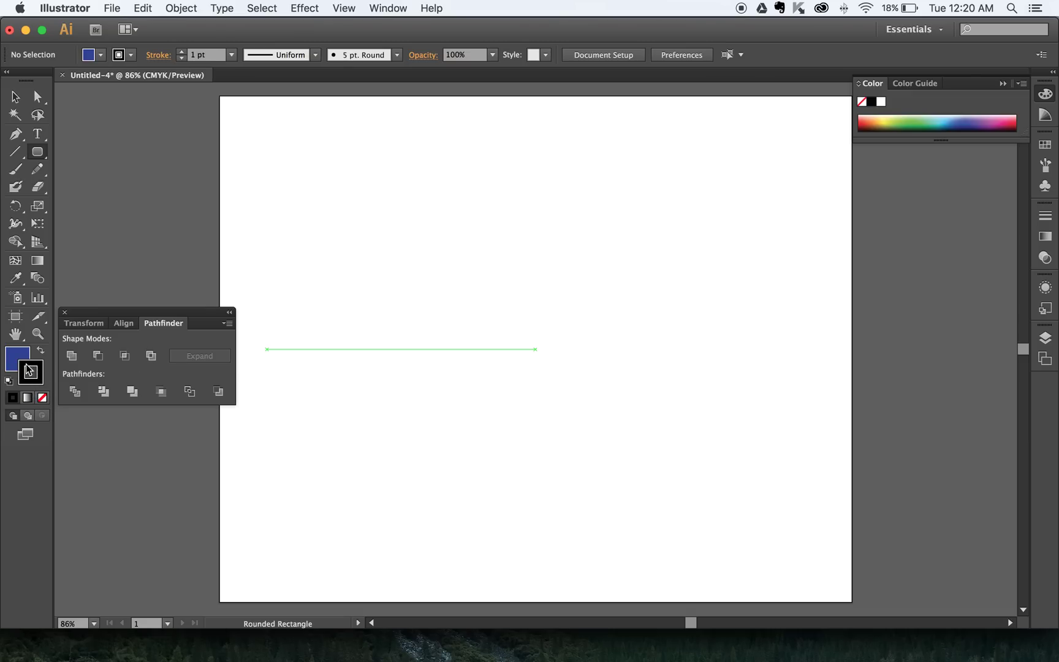
pyautogui.click(40, 350)
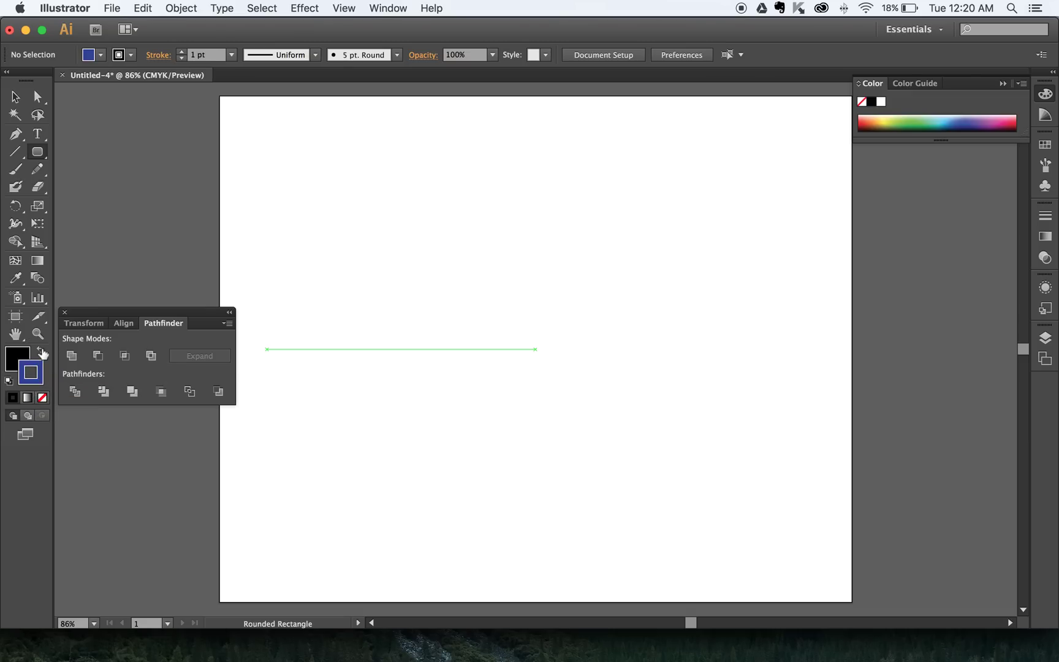
pyautogui.click(41, 350)
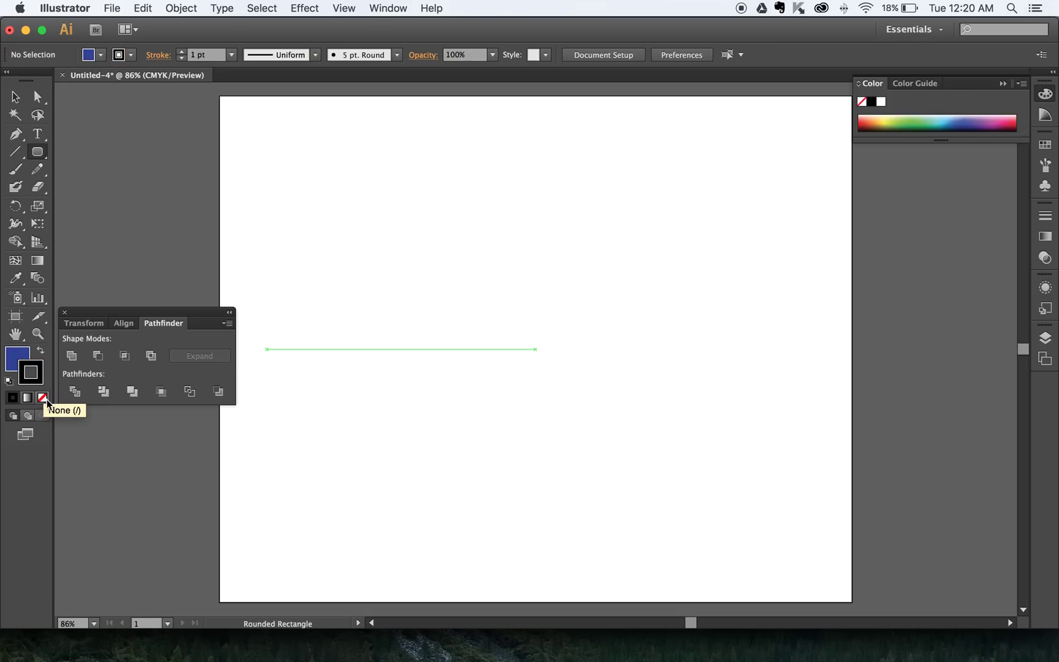
pyautogui.click(42, 398)
# Draw a large rounded rectangle across most of the artboard, then deselect it.
pyautogui.moveTo(303, 202); pyautogui.dragTo(704, 529)
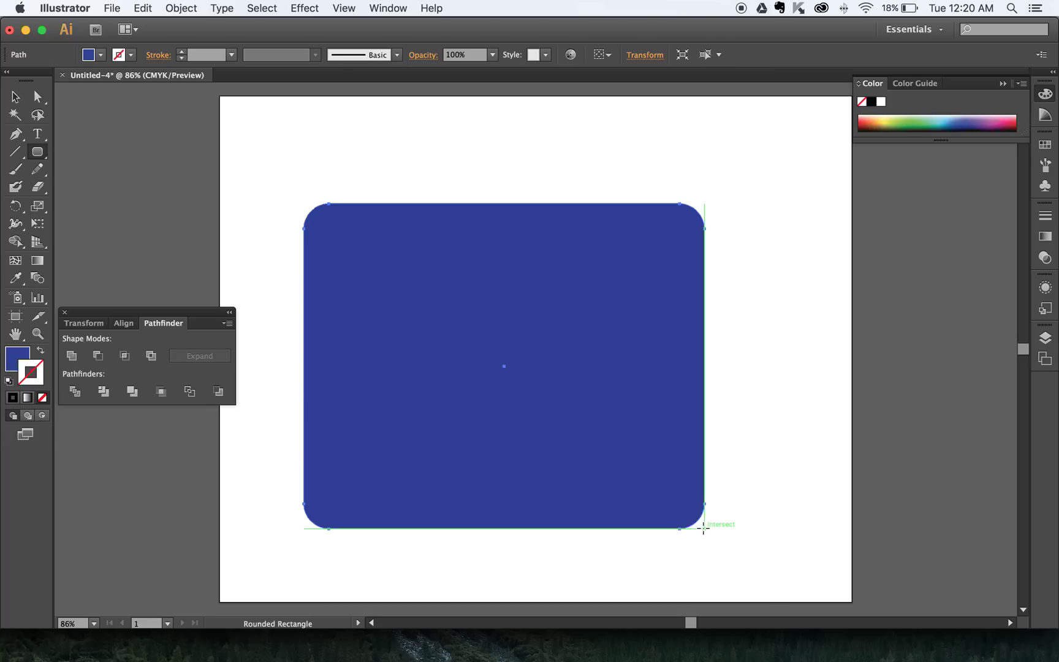
pyautogui.click(18, 99)
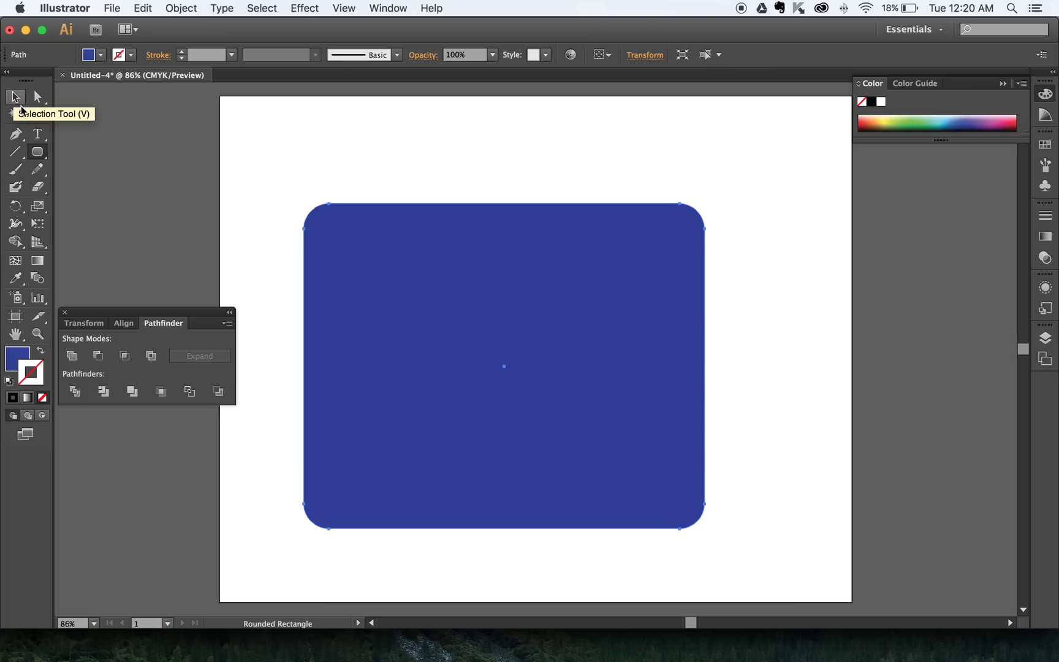
pyautogui.click(191, 129)
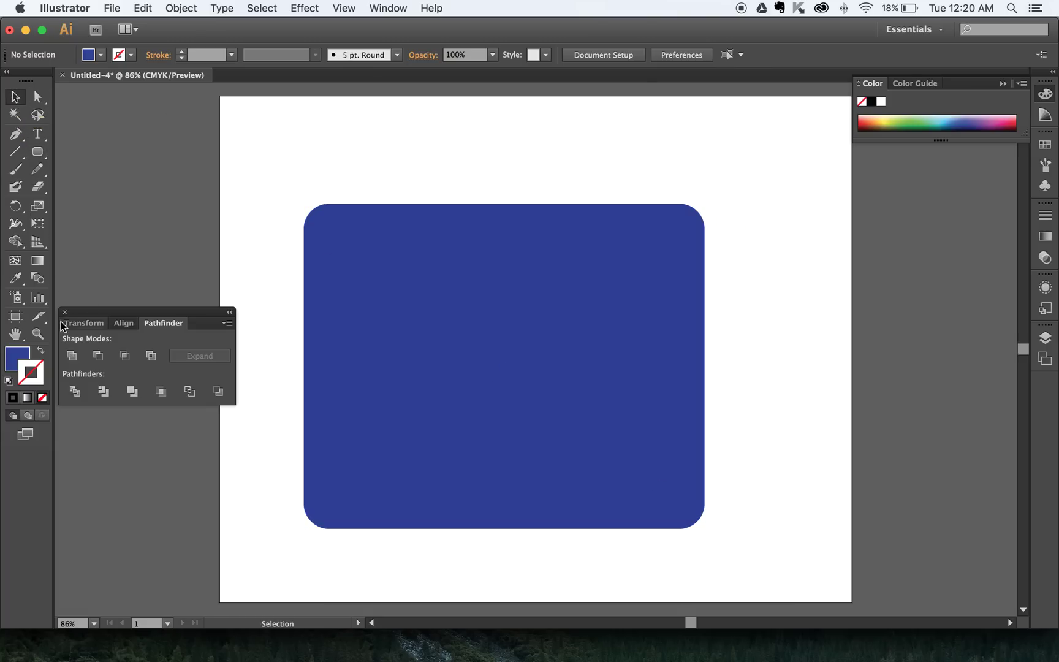
# Adjust the fill colour in the Color Picker to the dark blue 2E3A96.
pyautogui.doubleClick(23, 354)
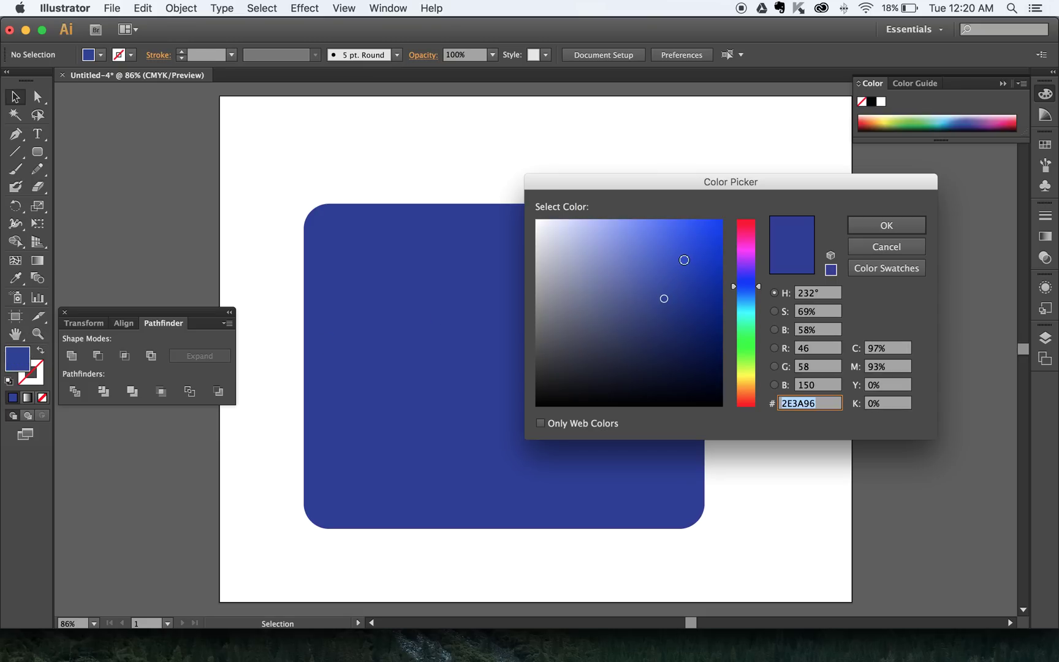
pyautogui.click(684, 260)
pyautogui.click(700, 262)
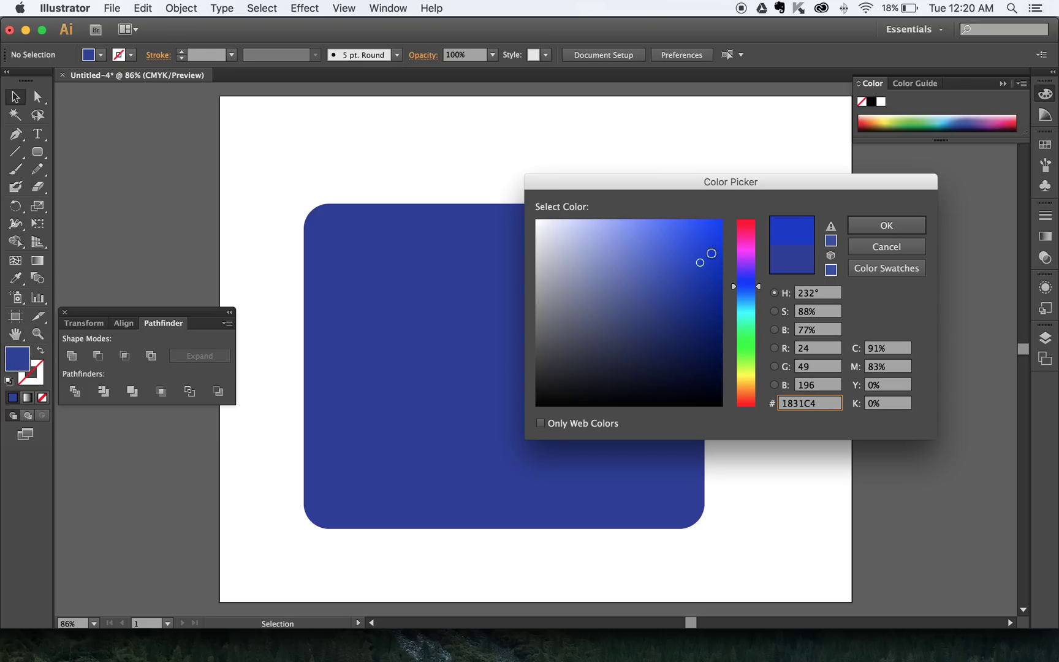
pyautogui.click(711, 253)
pyautogui.click(887, 226)
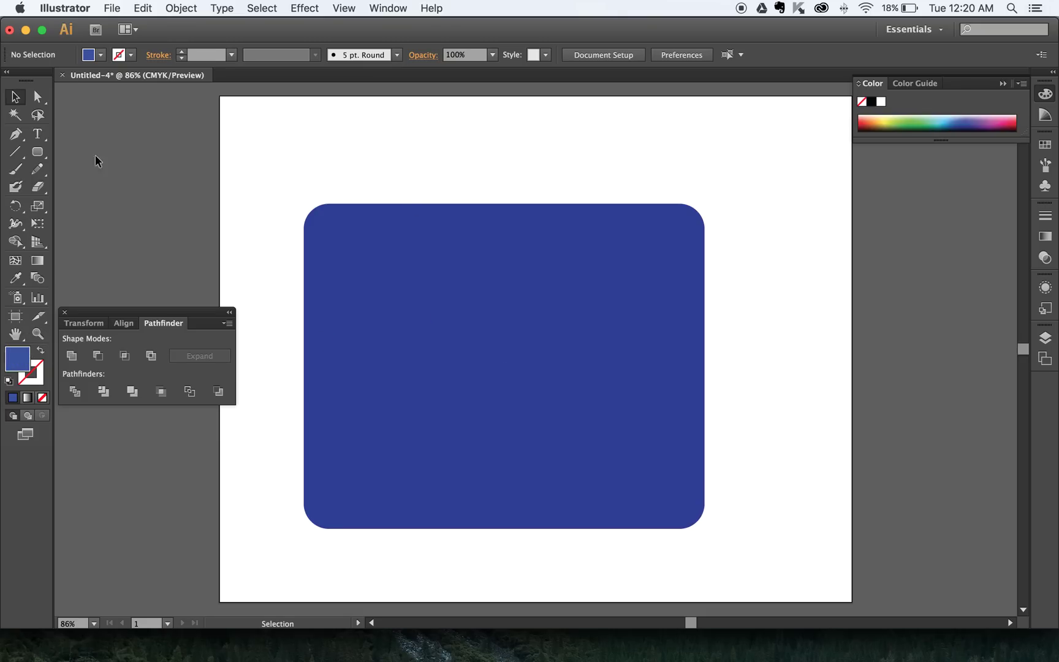
# Draw a large circle overlapping the dark blue rectangle's lower right, past the artboard bottom, and select it.
pyautogui.moveTo(38, 152); pyautogui.dragTo(73, 186)
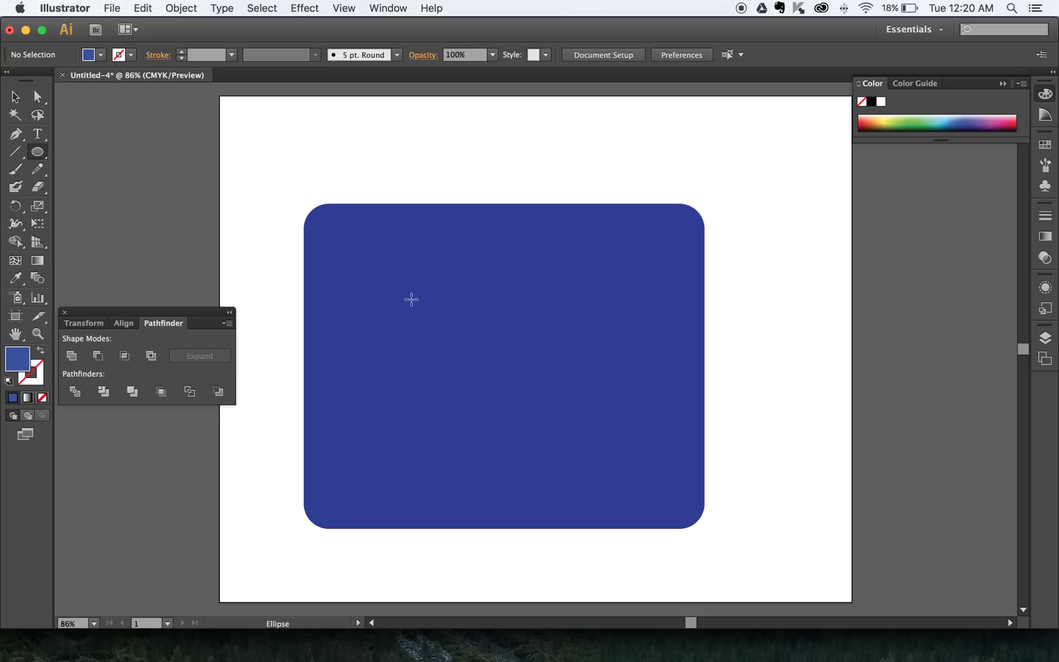
pyautogui.moveTo(384, 267); pyautogui.dragTo(776, 550)
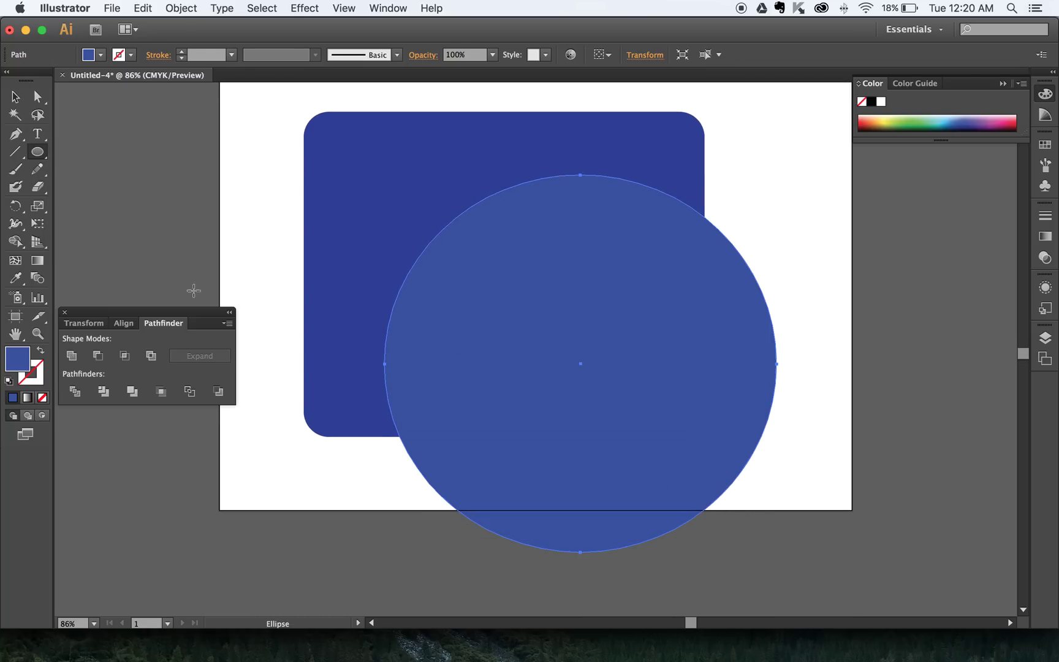
pyautogui.doubleClick(26, 360)
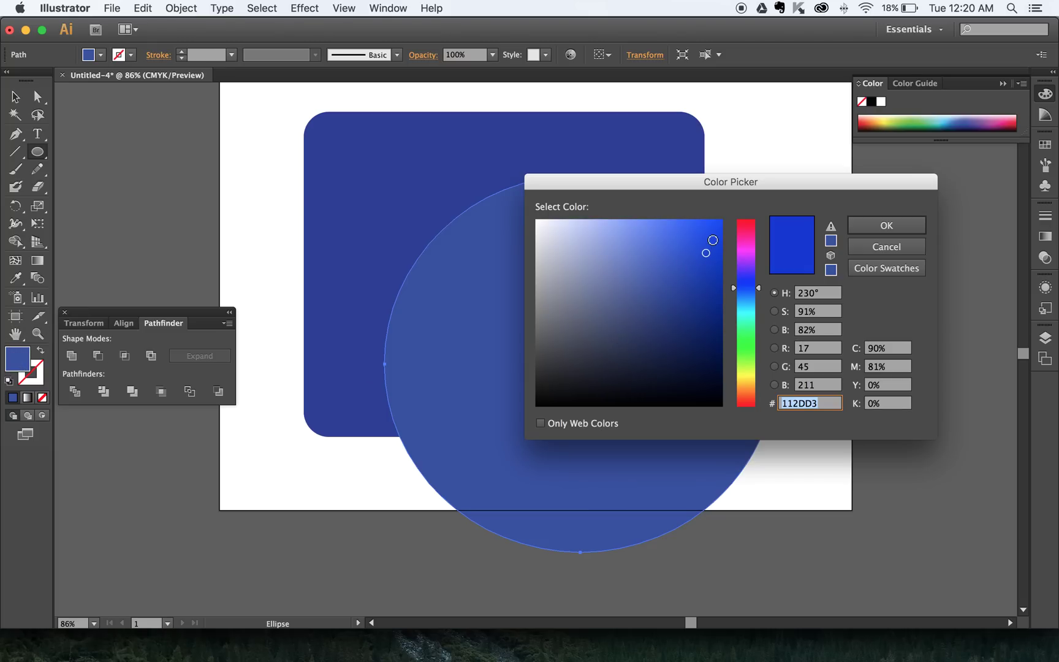
pyautogui.click(882, 228)
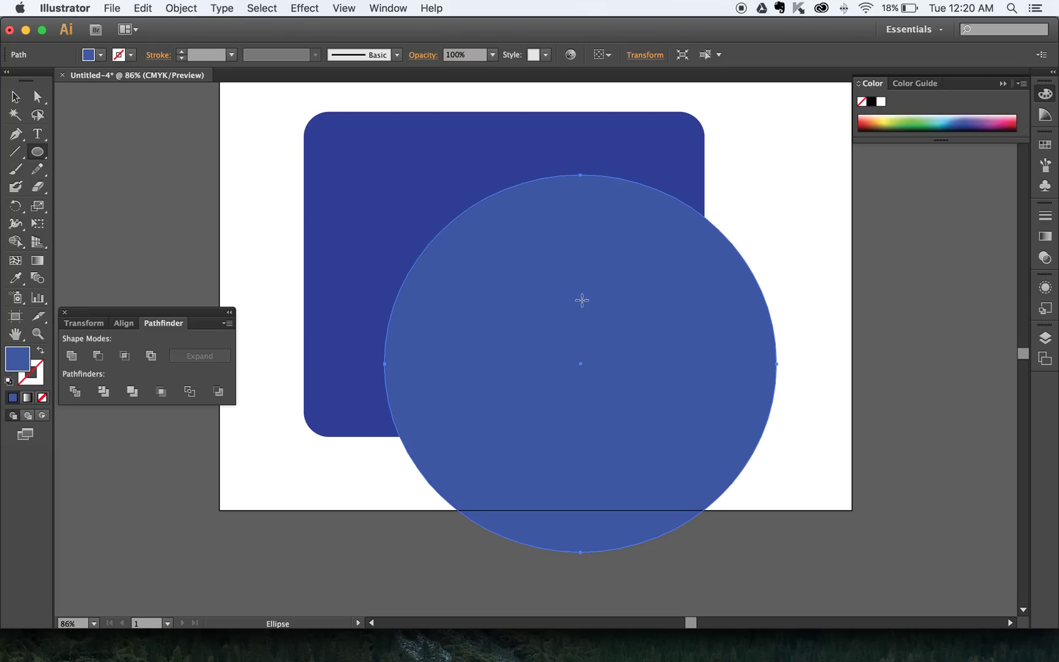
pyautogui.click(15, 96)
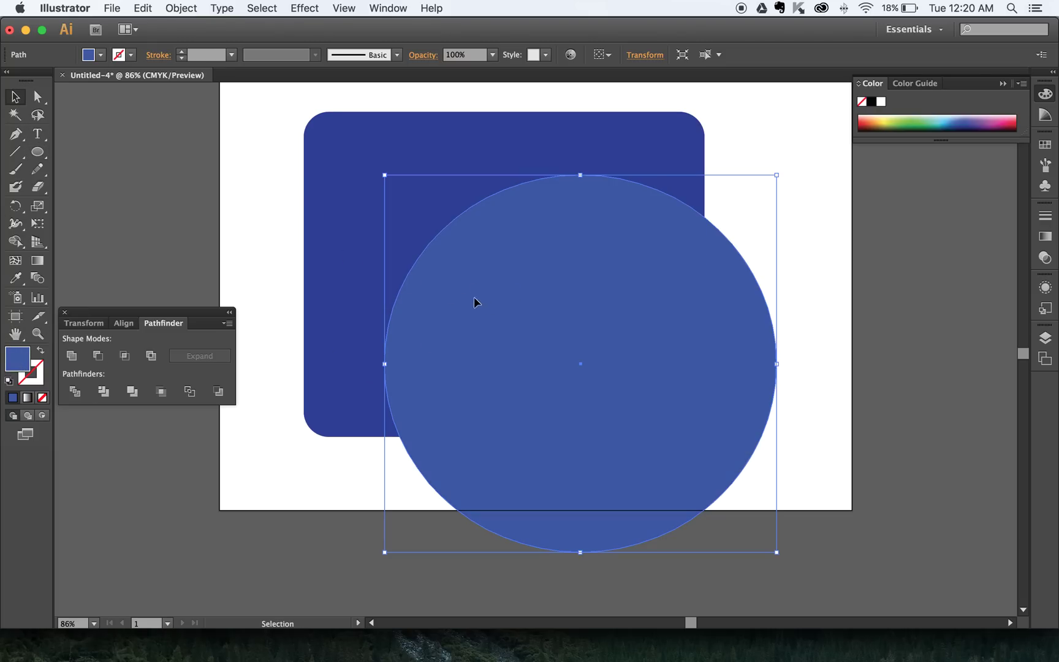
# Fill the new circle with the CMYK Cyan swatch.
pyautogui.doubleClick(19, 367)
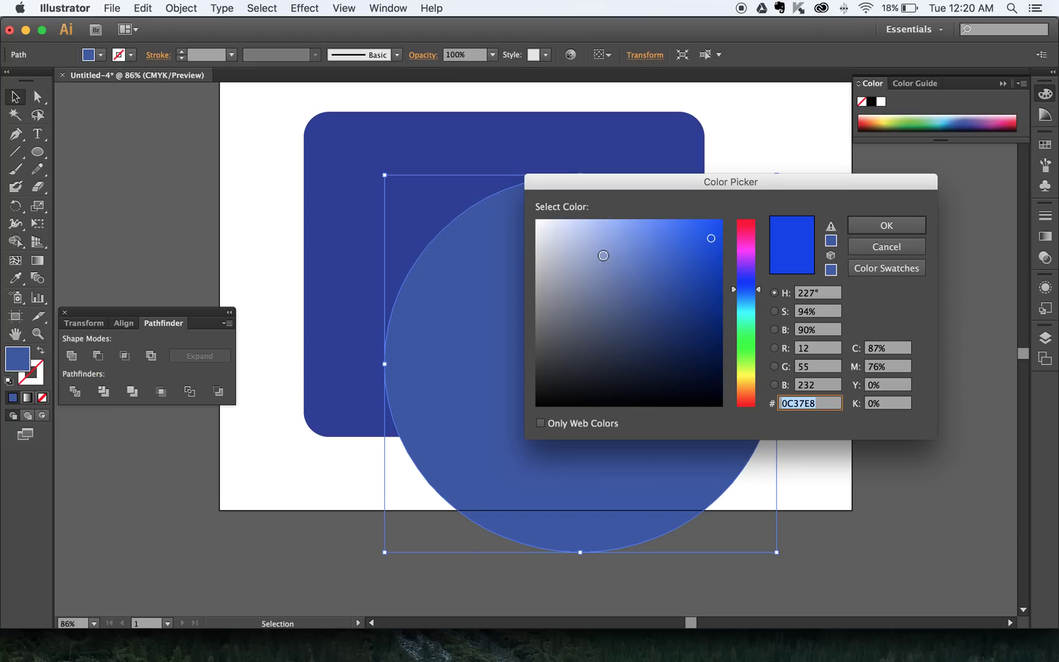
pyautogui.click(866, 228)
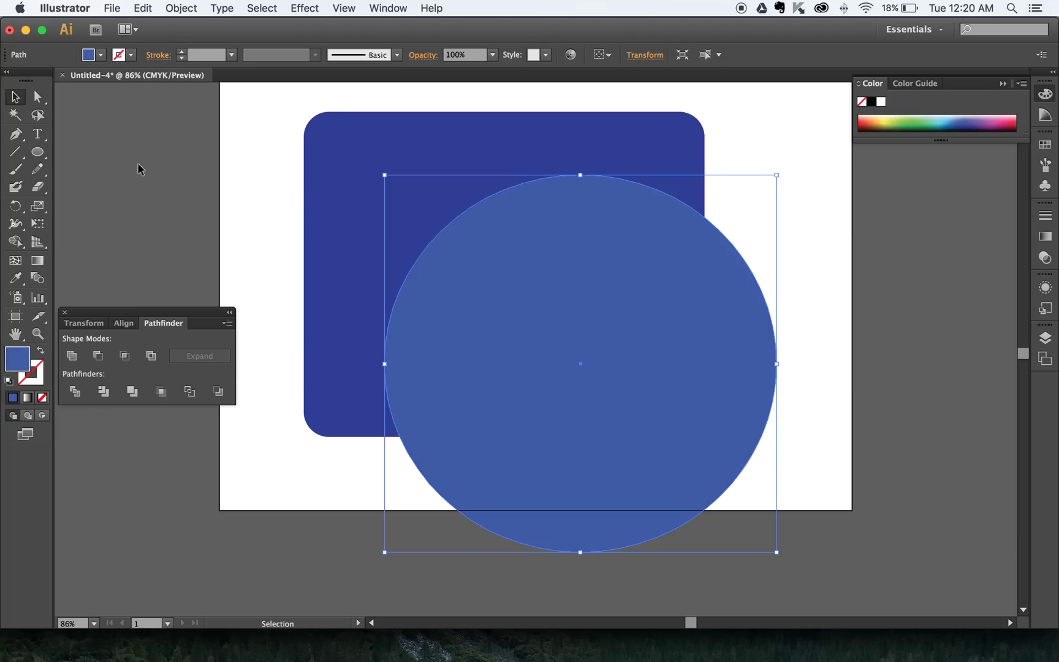
pyautogui.click(89, 55)
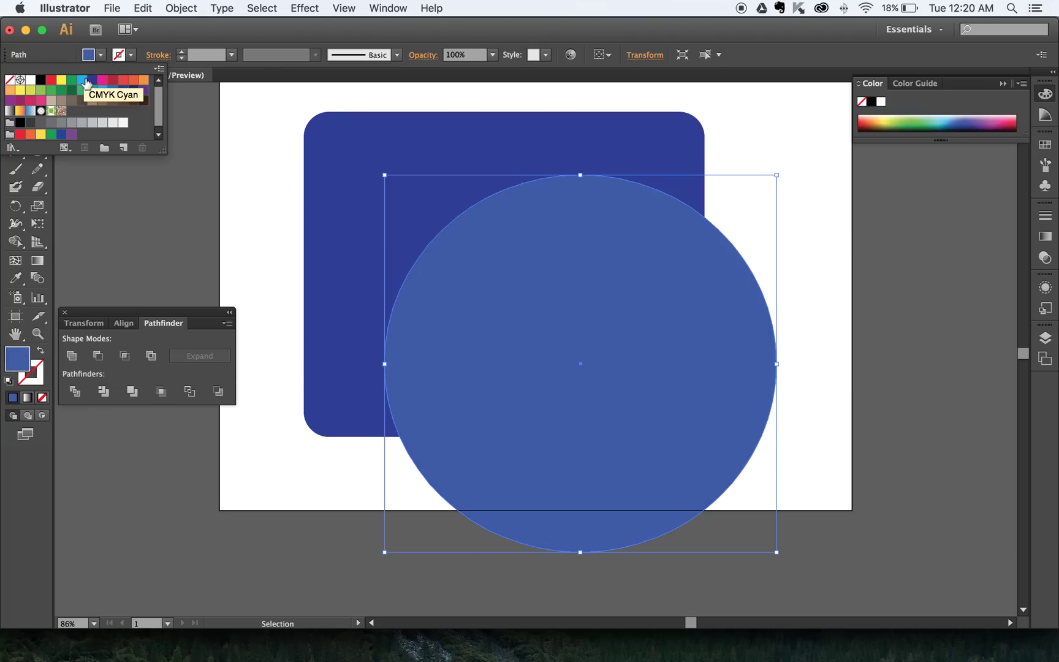
pyautogui.click(83, 84)
pyautogui.click(89, 55)
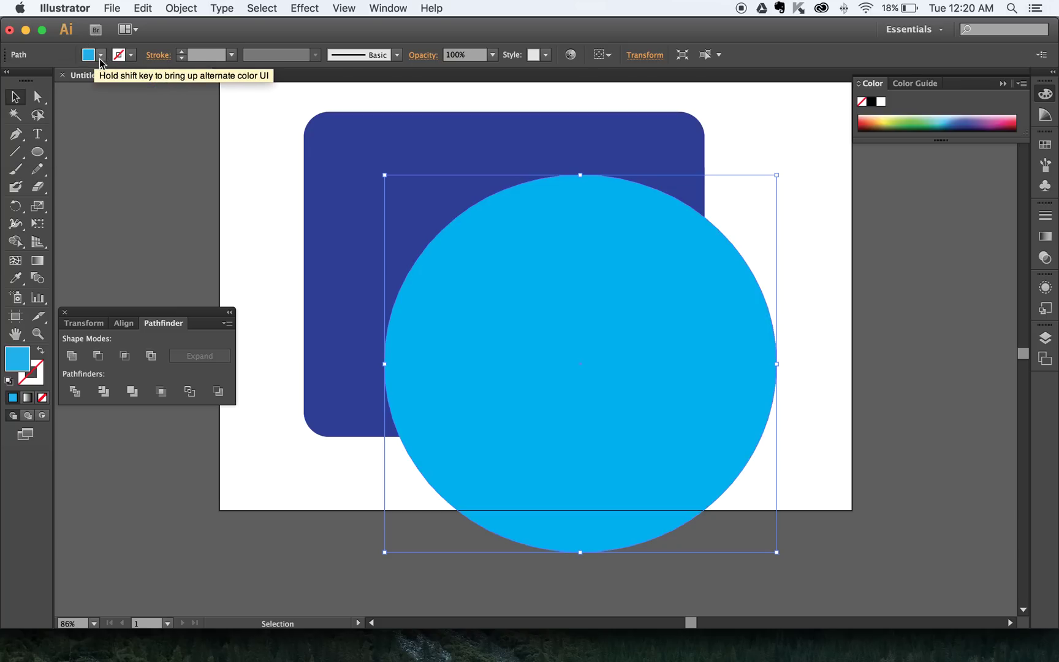
pyautogui.click(89, 54)
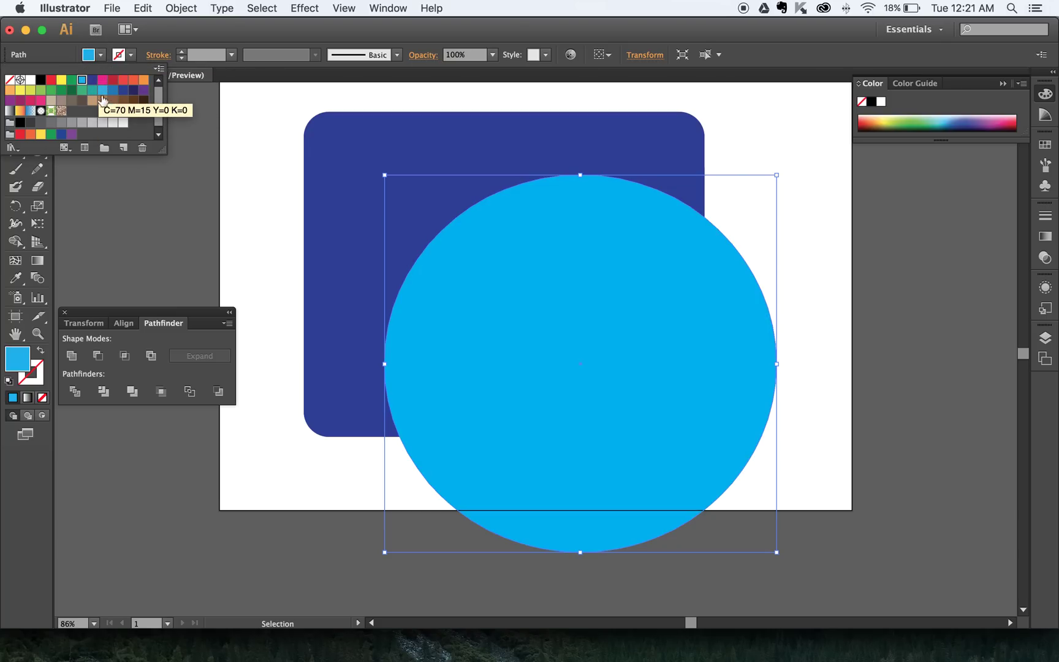
pyautogui.click(12, 364)
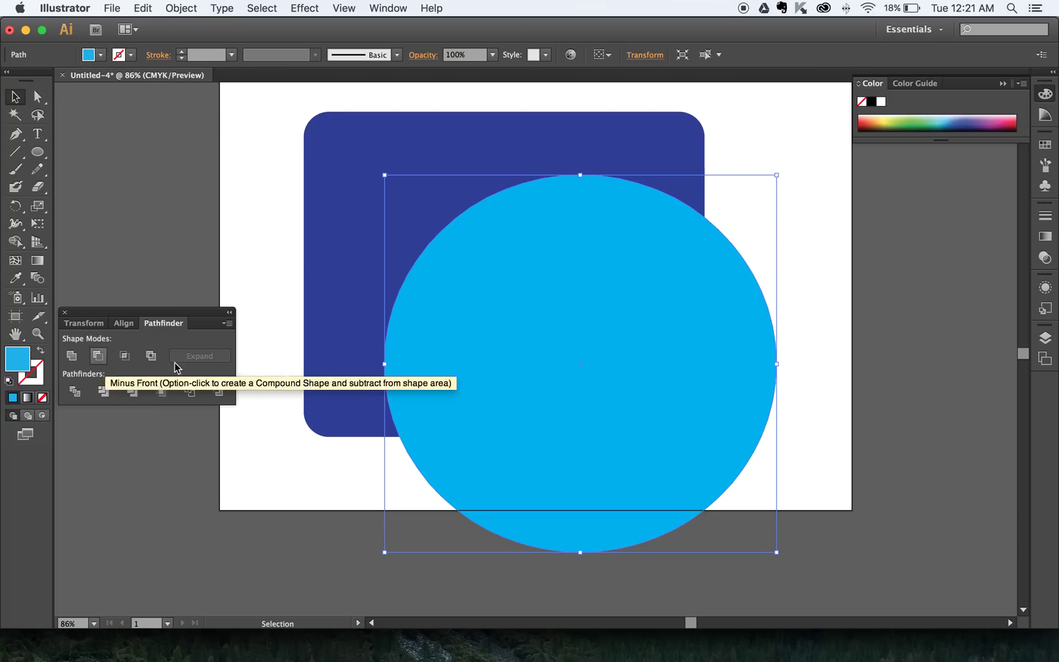
# Deepen the circle's fill to medium blue 0B8CDB in the Color Picker.
pyautogui.doubleClick(18, 364)
pyautogui.moveTo(746, 289); pyautogui.dragTo(760, 301)
pyautogui.click(715, 246)
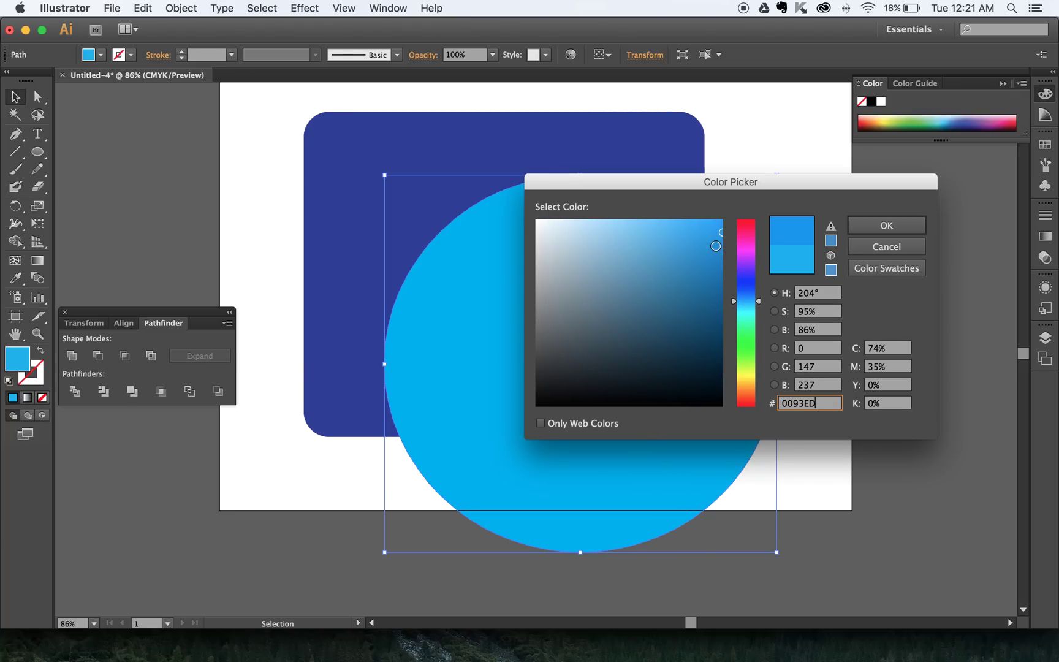
pyautogui.click(864, 229)
pyautogui.click(811, 263)
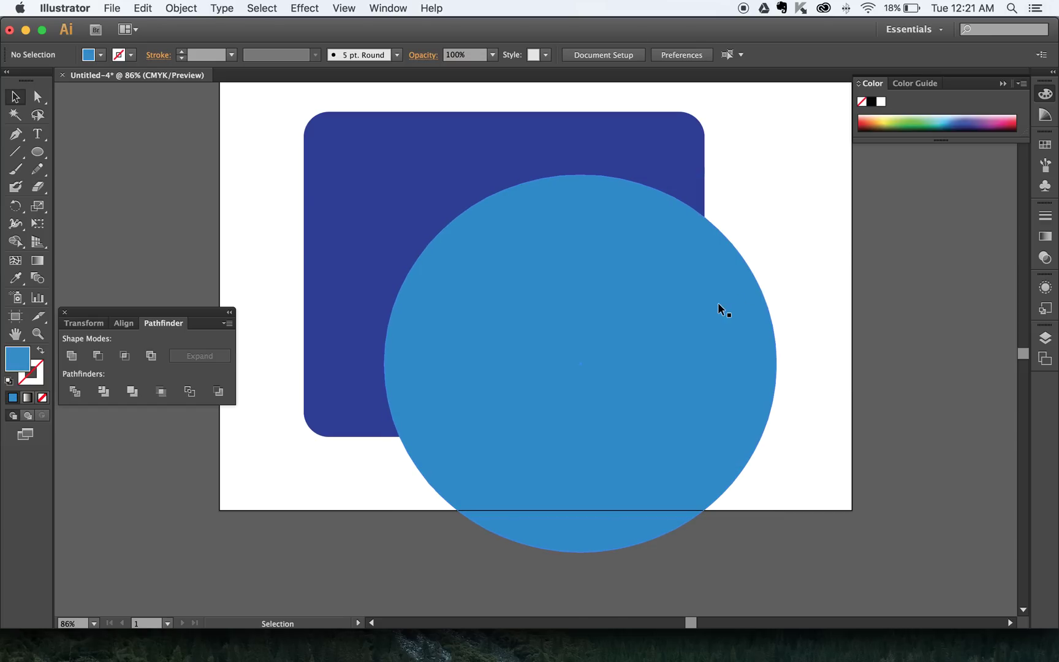
# Shrink the light blue circle slightly and reposition it over the rectangle.
pyautogui.moveTo(709, 303); pyautogui.dragTo(696, 303)
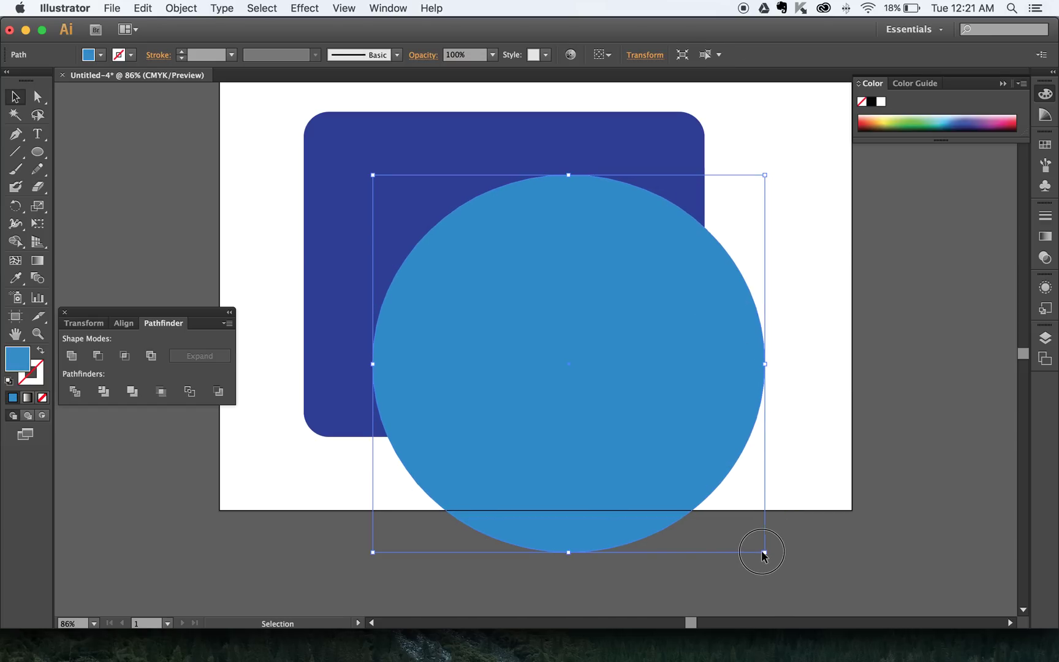
pyautogui.moveTo(765, 553); pyautogui.dragTo(741, 528)
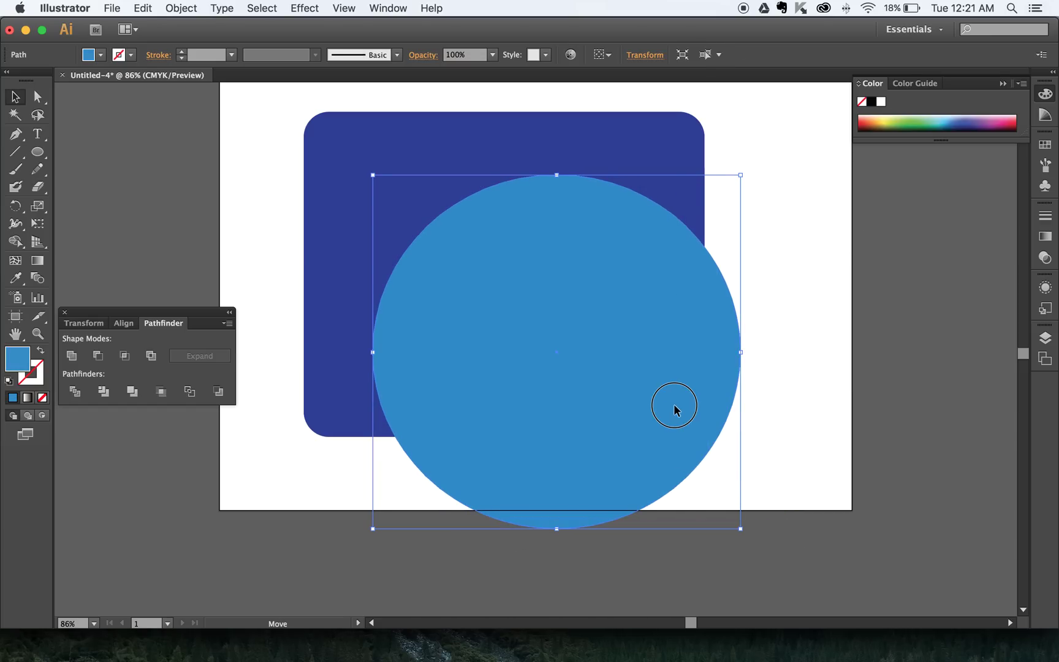
pyautogui.moveTo(674, 405); pyautogui.dragTo(673, 405)
# Divide both shapes with Pathfinder, ungroup them, and delete the circle piece outside the rectangle.
pyautogui.moveTo(744, 154); pyautogui.dragTo(661, 285)
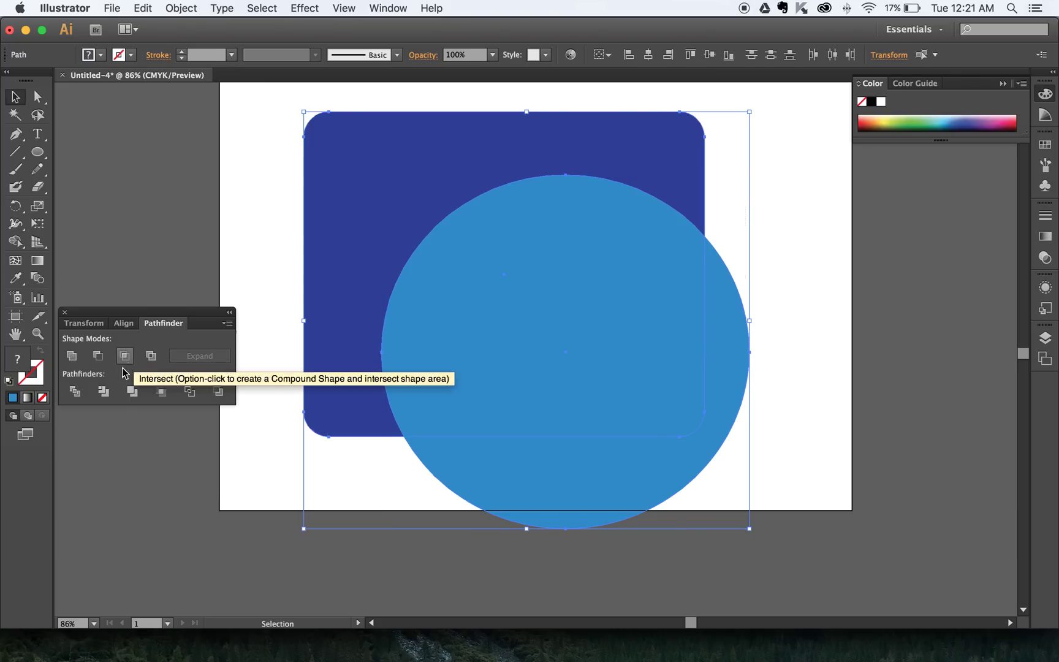
pyautogui.click(75, 391)
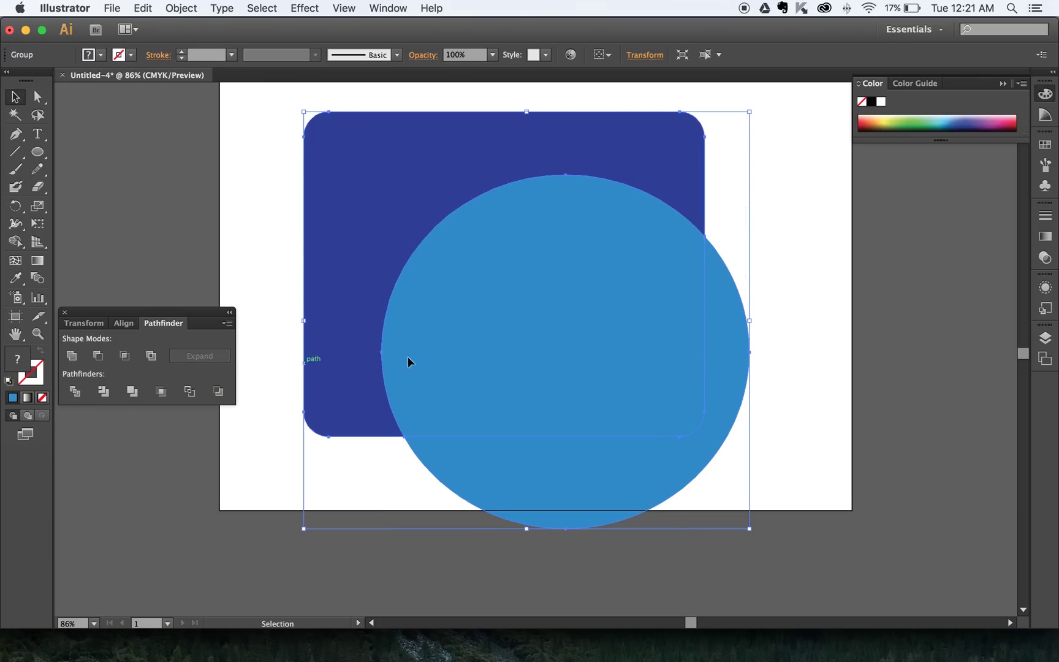
pyautogui.rightClick(605, 341)
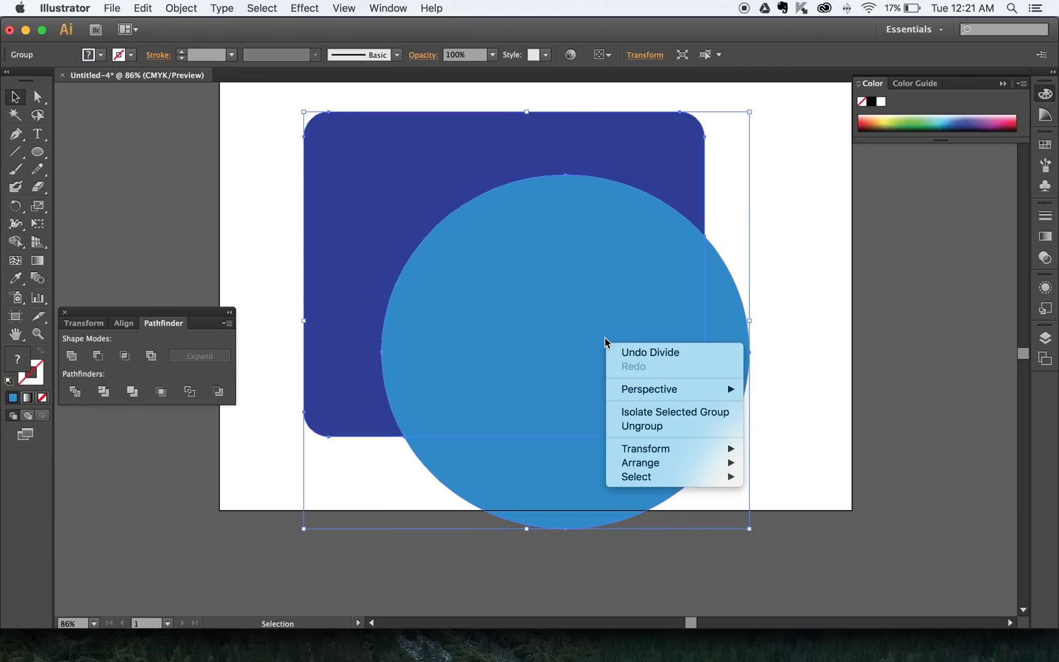
pyautogui.click(631, 427)
pyautogui.click(792, 386)
pyautogui.moveTo(733, 385); pyautogui.dragTo(753, 400)
pyautogui.press('Delete')
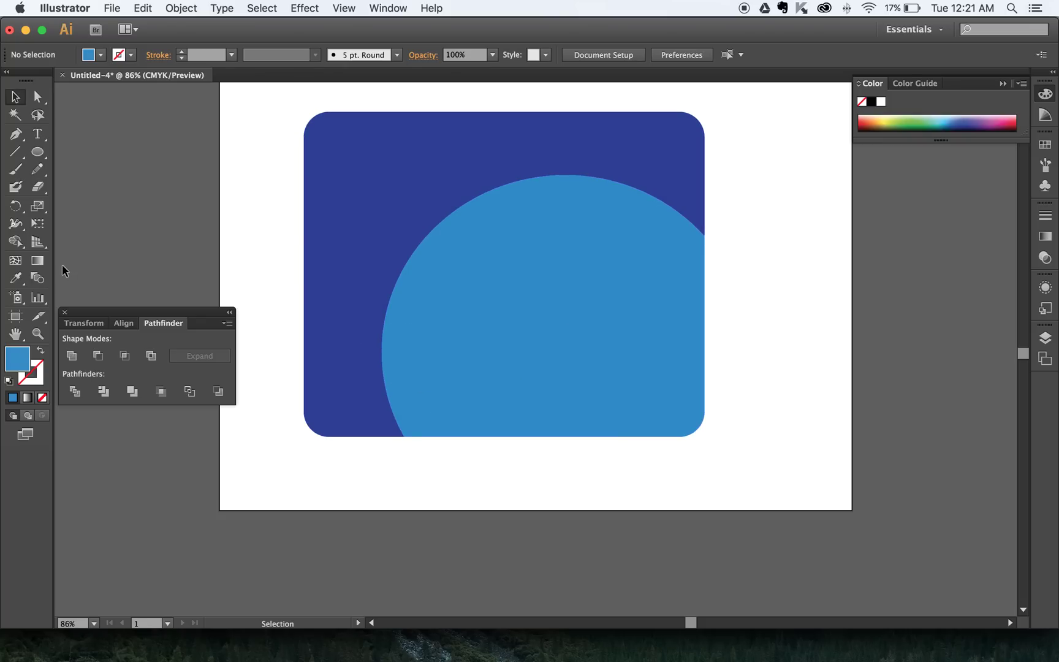
# Draw a white, unstroked eye circle near the top of the face.
pyautogui.click(9, 382)
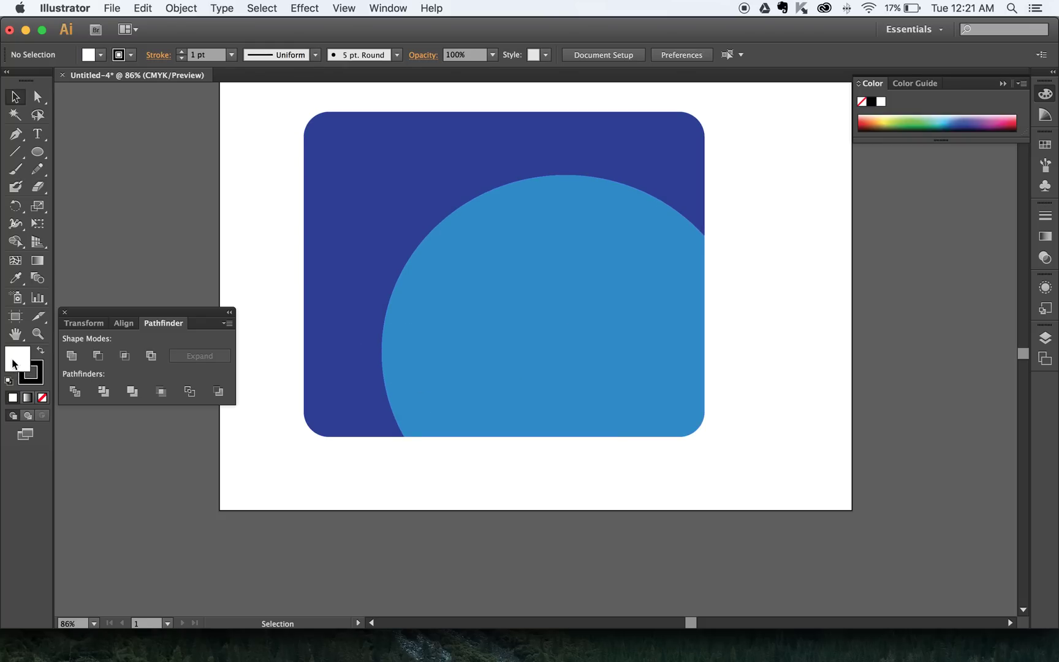
pyautogui.click(41, 383)
pyautogui.click(43, 399)
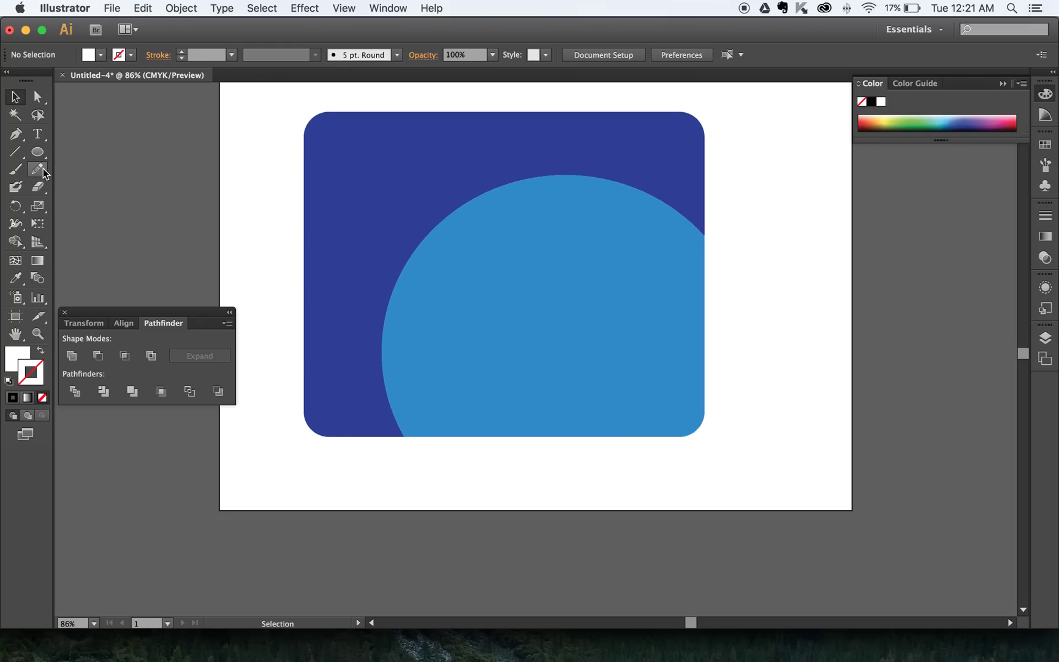
pyautogui.click(40, 153)
pyautogui.moveTo(389, 206); pyautogui.dragTo(518, 319)
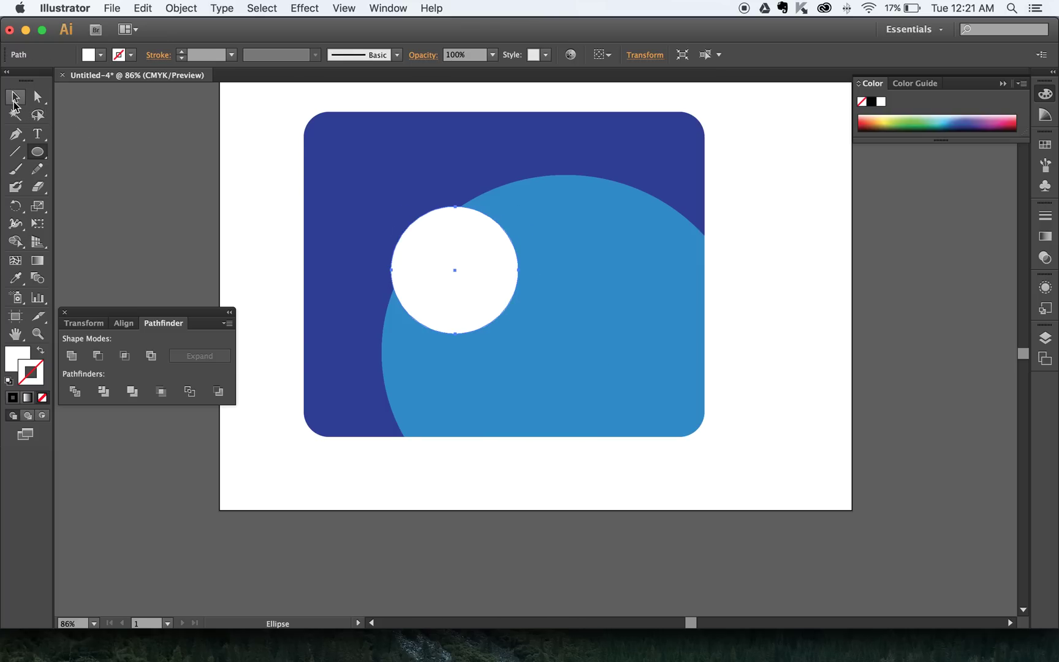
pyautogui.click(14, 102)
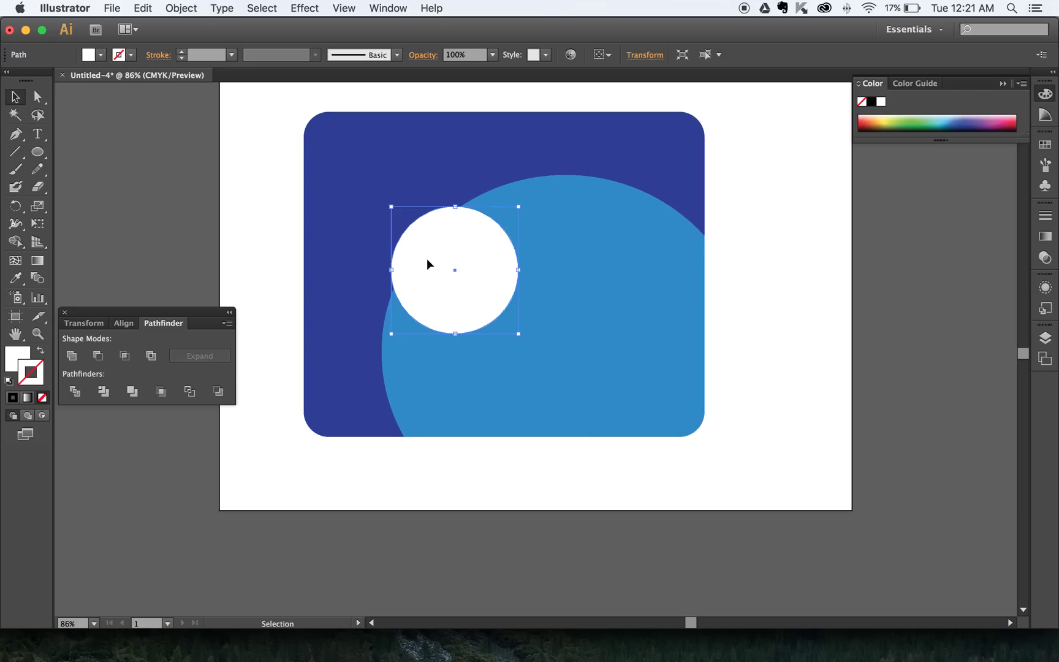
pyautogui.moveTo(427, 258); pyautogui.dragTo(379, 253)
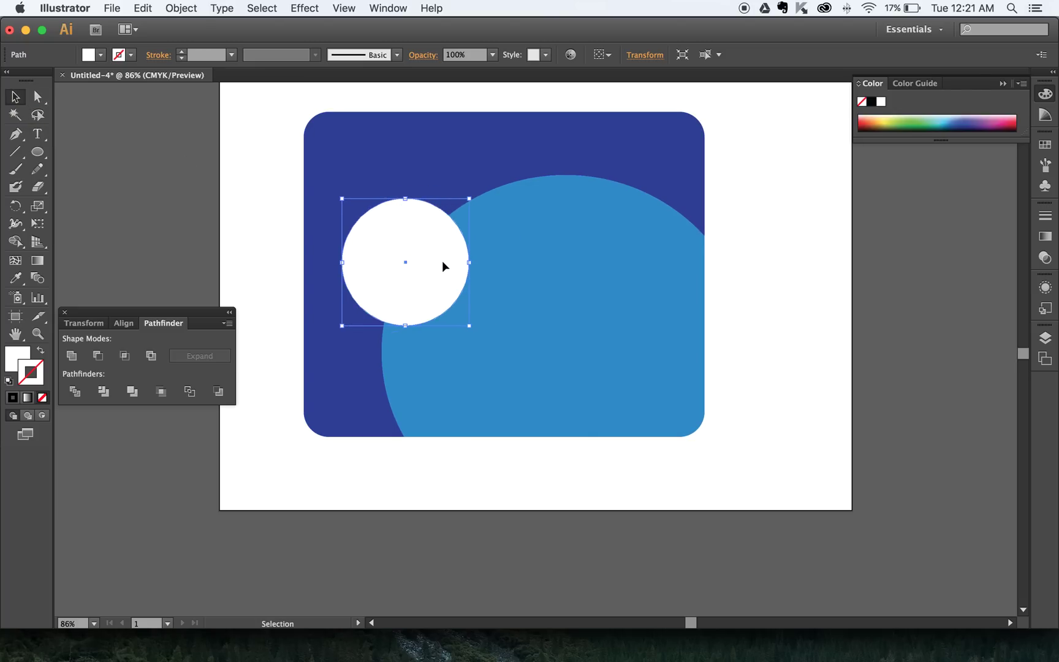
# Copy and paste a second eye and arrange both eyes side by side.
pyautogui.click(143, 8)
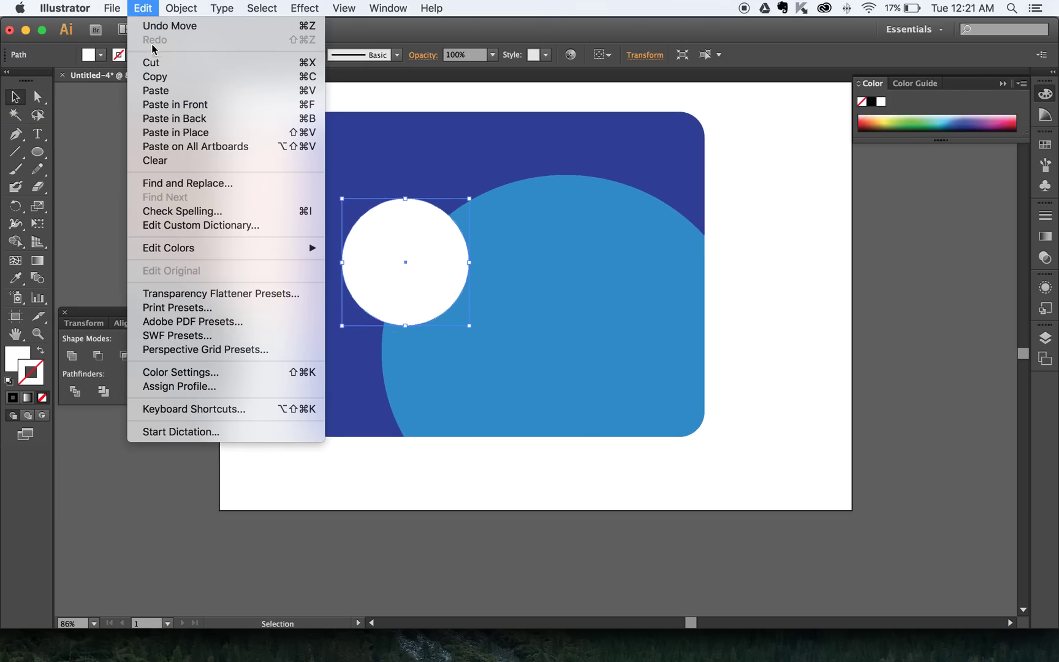
pyautogui.click(156, 77)
pyautogui.click(143, 8)
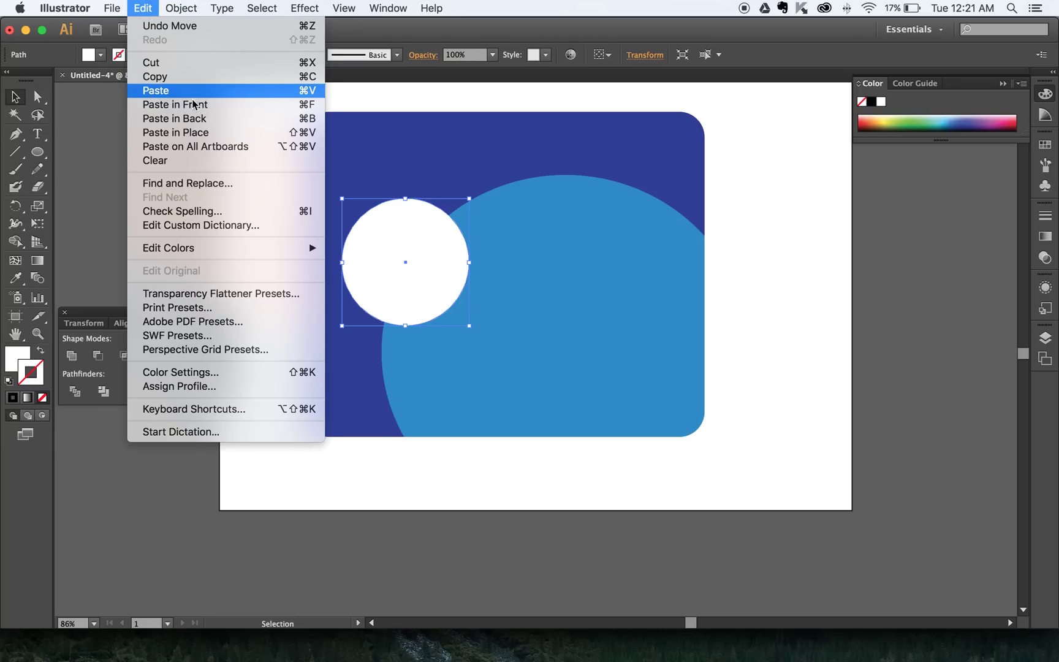
pyautogui.click(155, 90)
pyautogui.moveTo(542, 299); pyautogui.dragTo(533, 168)
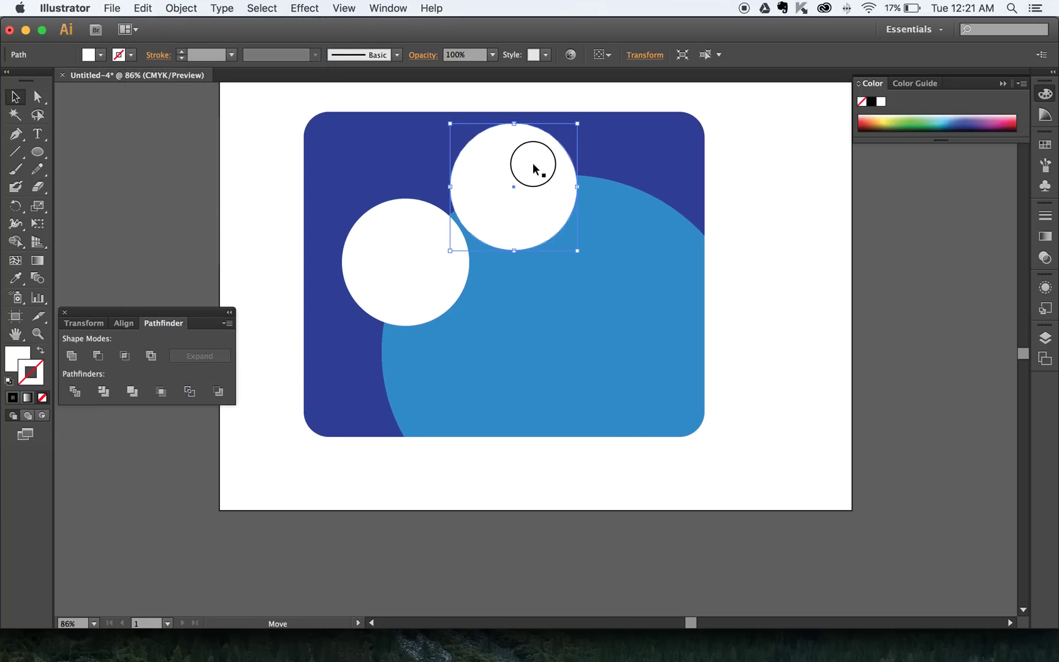
pyautogui.moveTo(426, 231); pyautogui.dragTo(442, 236)
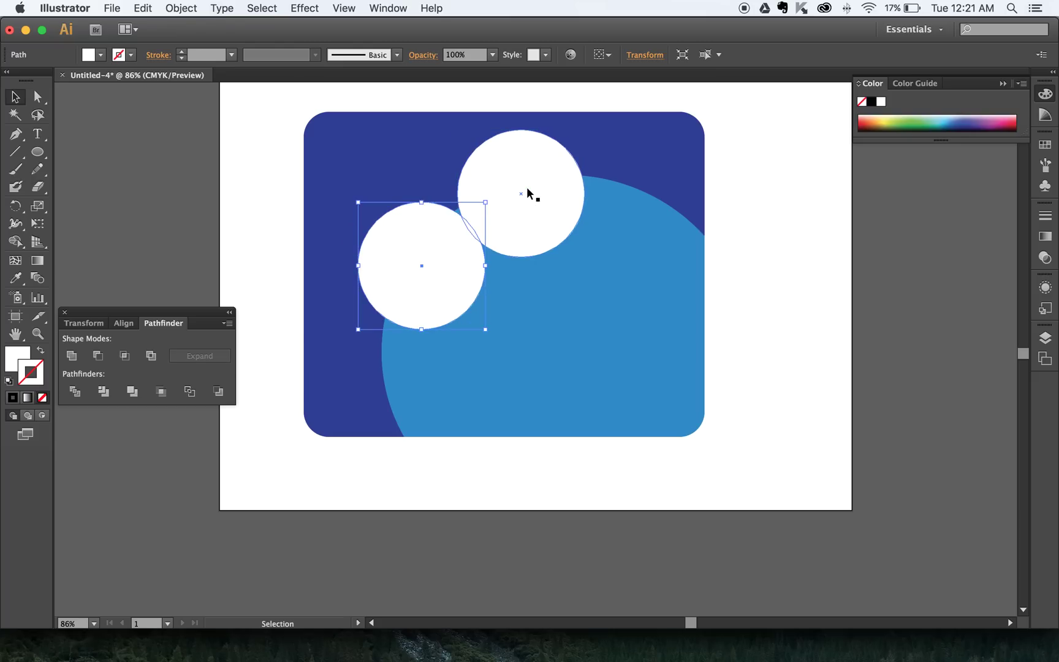
pyautogui.moveTo(530, 194); pyautogui.dragTo(529, 197)
# Set the colours to black fill with no stroke.
pyautogui.click(753, 199)
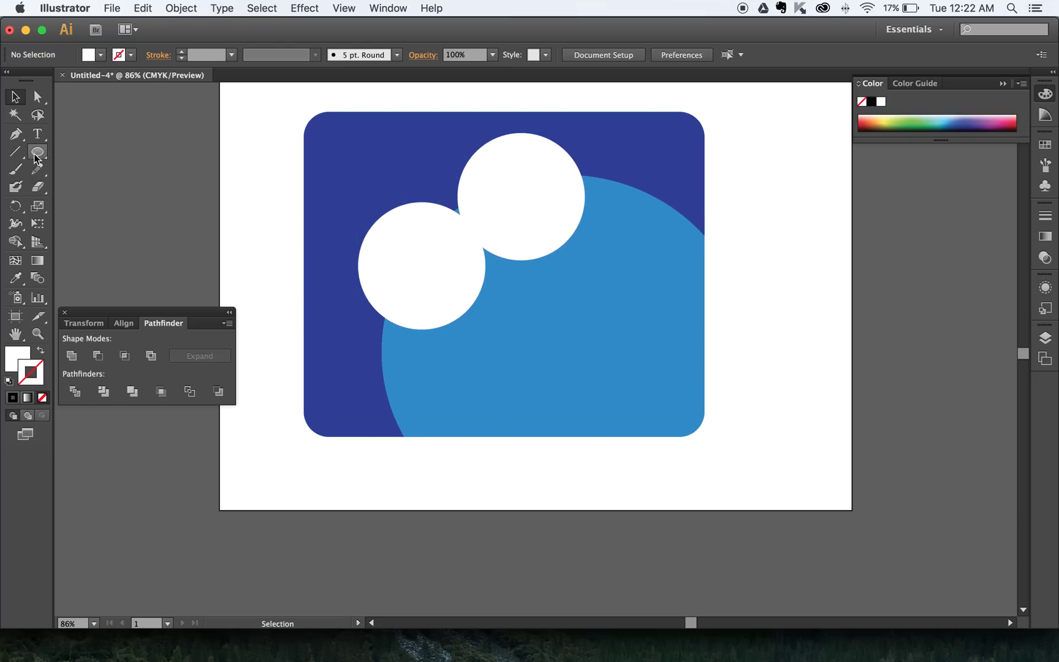
pyautogui.click(8, 381)
pyautogui.click(41, 350)
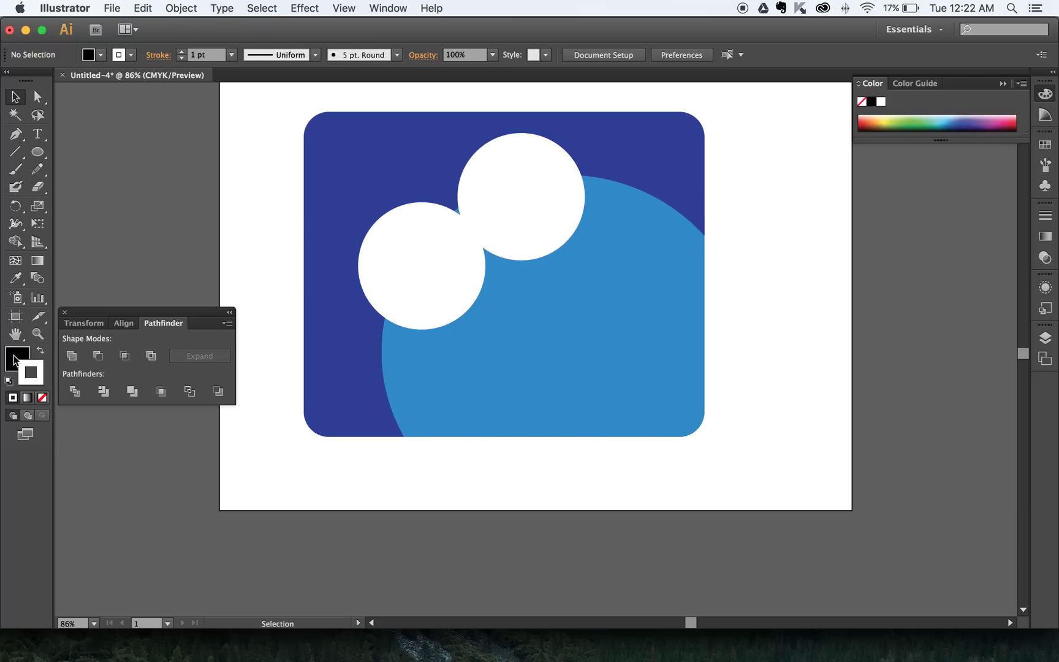
pyautogui.click(42, 397)
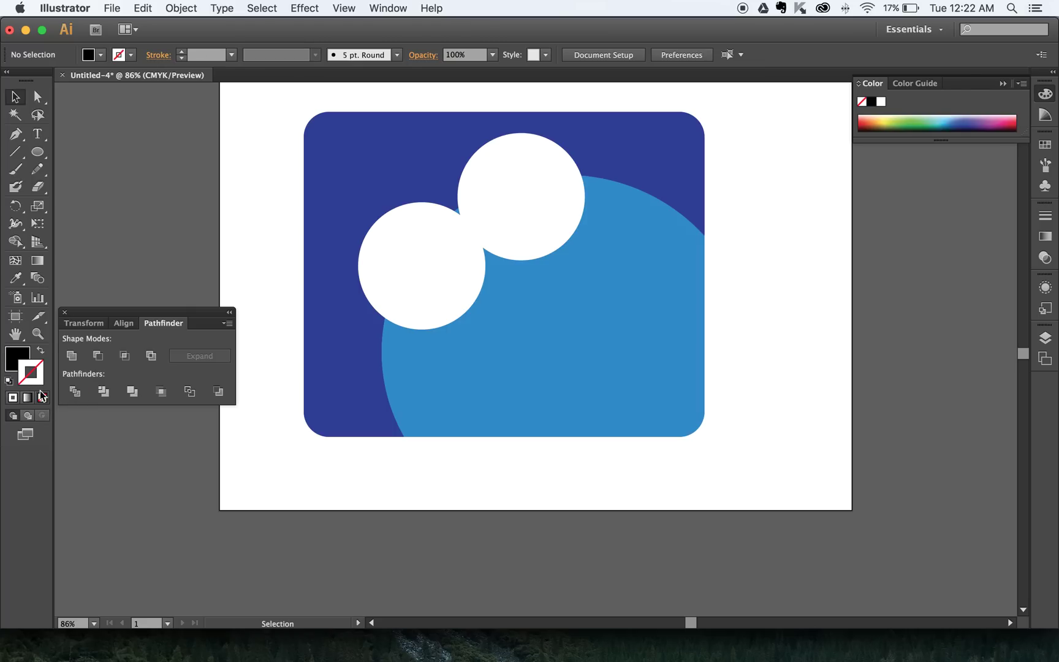
pyautogui.click(14, 359)
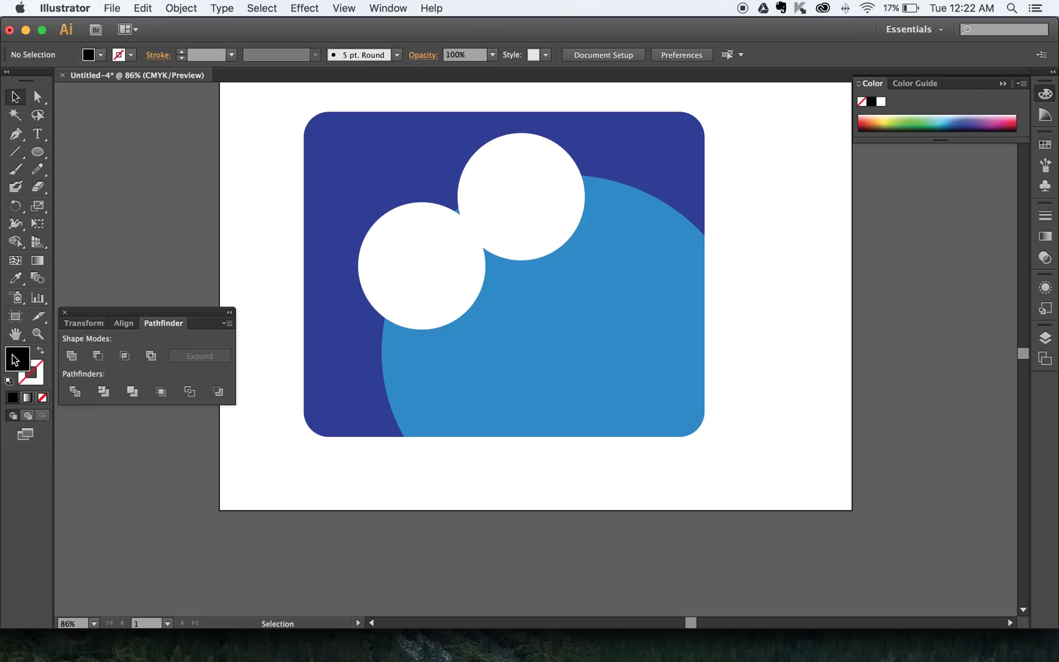
# Draw a small black pupil in the left eye and lower it slightly.
pyautogui.click(37, 151)
pyautogui.moveTo(393, 241); pyautogui.dragTo(436, 281)
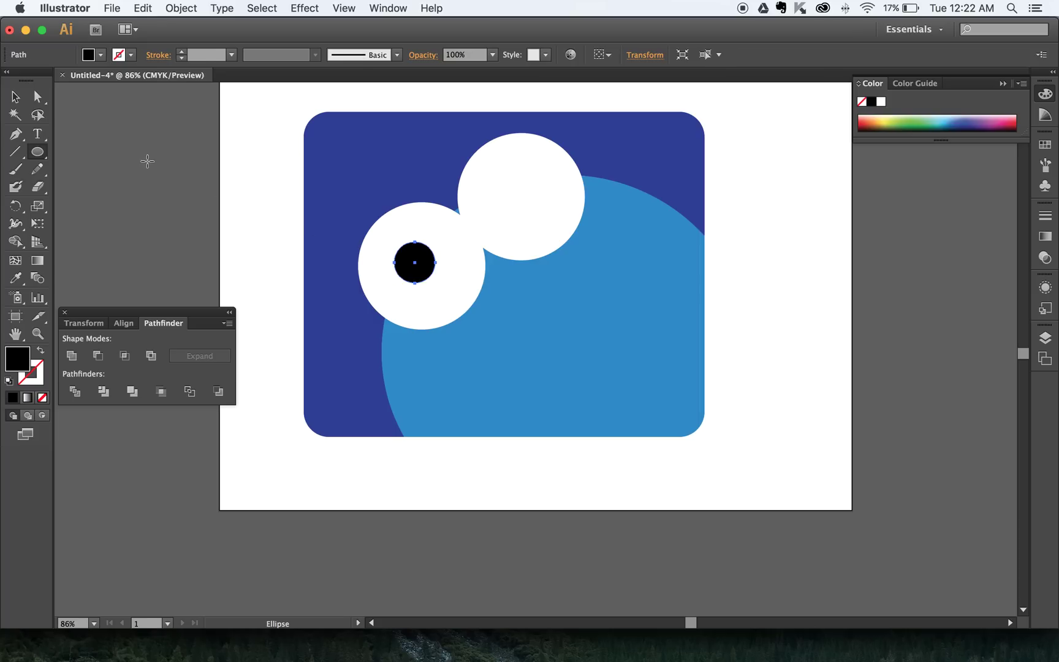
pyautogui.click(15, 97)
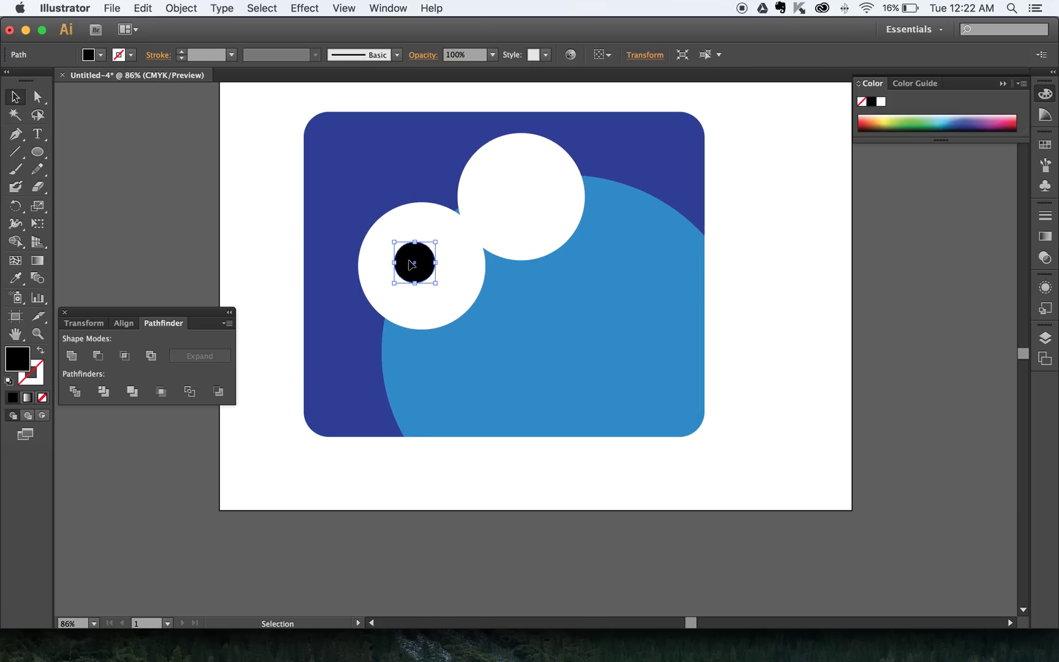
pyautogui.moveTo(412, 268); pyautogui.dragTo(415, 289)
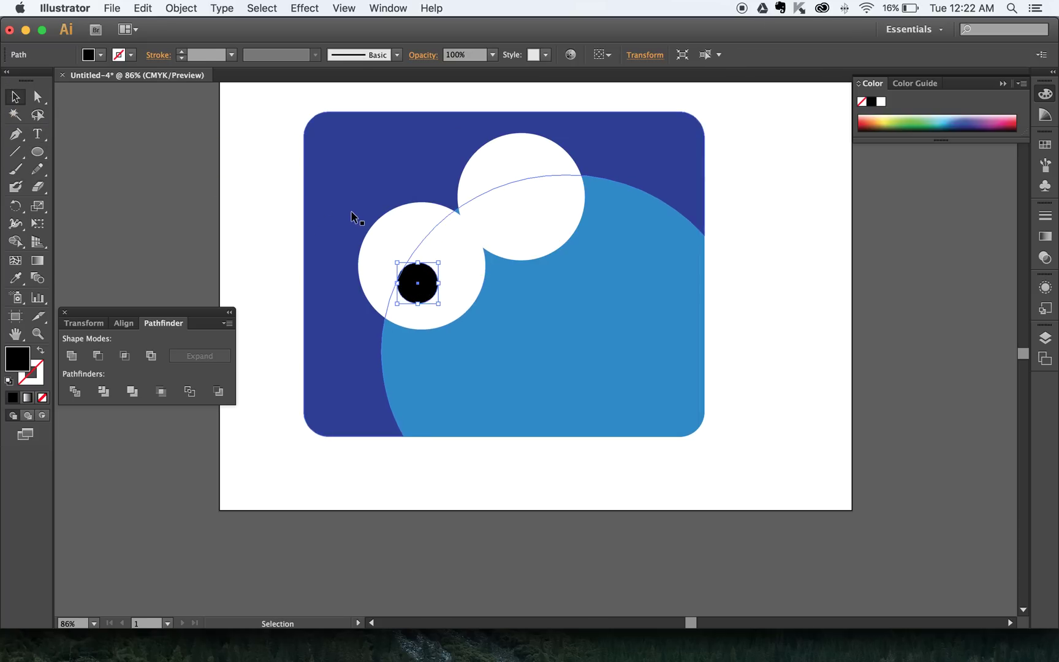
pyautogui.scroll(-3, 412, 282)
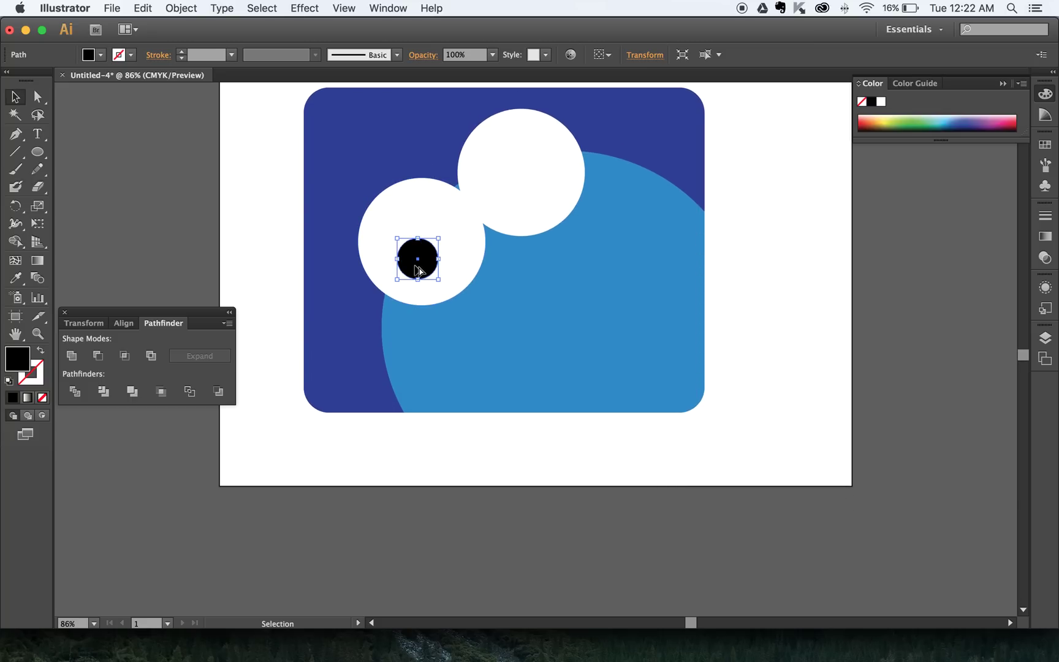
# Alt-drag a copy of the pupil onto the upper eye and fine-tune both pupils' positions.
pyautogui.moveTo(415, 266); pyautogui.dragTo(537, 151)
pyautogui.click(746, 168)
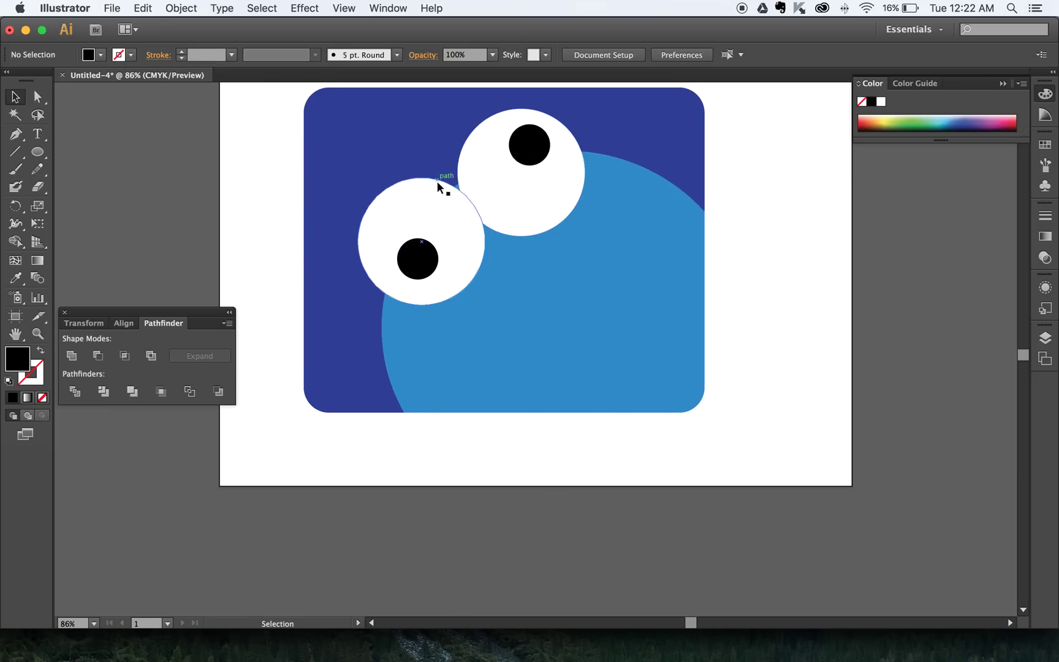
pyautogui.moveTo(532, 152); pyautogui.dragTo(533, 163)
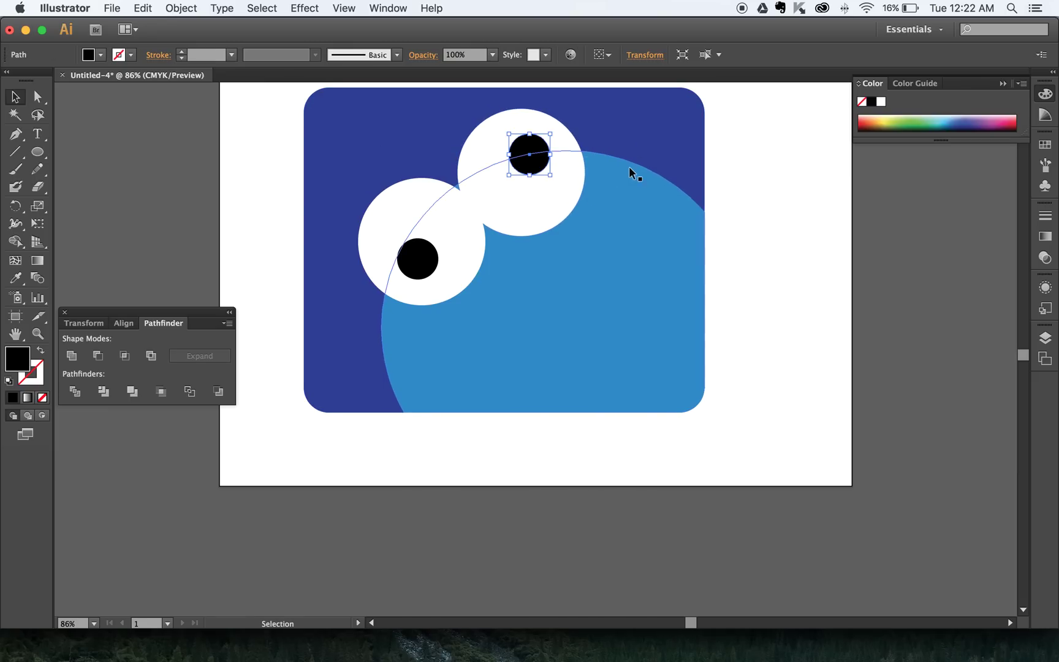
pyautogui.moveTo(419, 259); pyautogui.dragTo(433, 274)
pyautogui.click(759, 193)
pyautogui.click(744, 218)
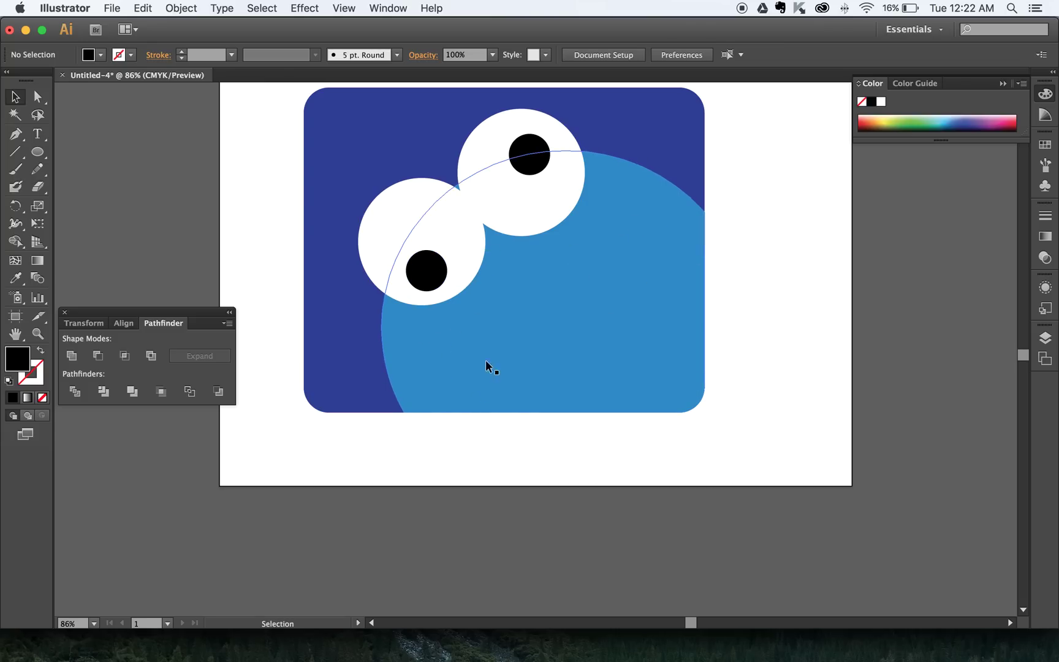
pyautogui.press('space')
pyautogui.moveTo(767, 260); pyautogui.dragTo(522, 313)
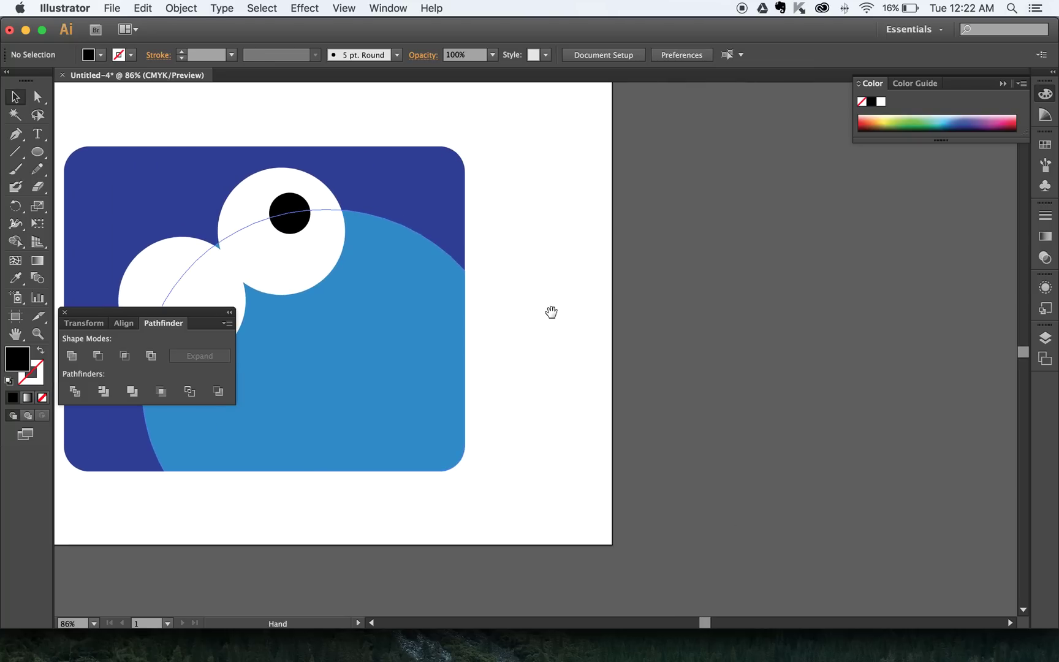
# Draw a large black circle beside the artboard and a rectangle covering its top half.
pyautogui.click(37, 152)
pyautogui.moveTo(585, 205); pyautogui.dragTo(894, 490)
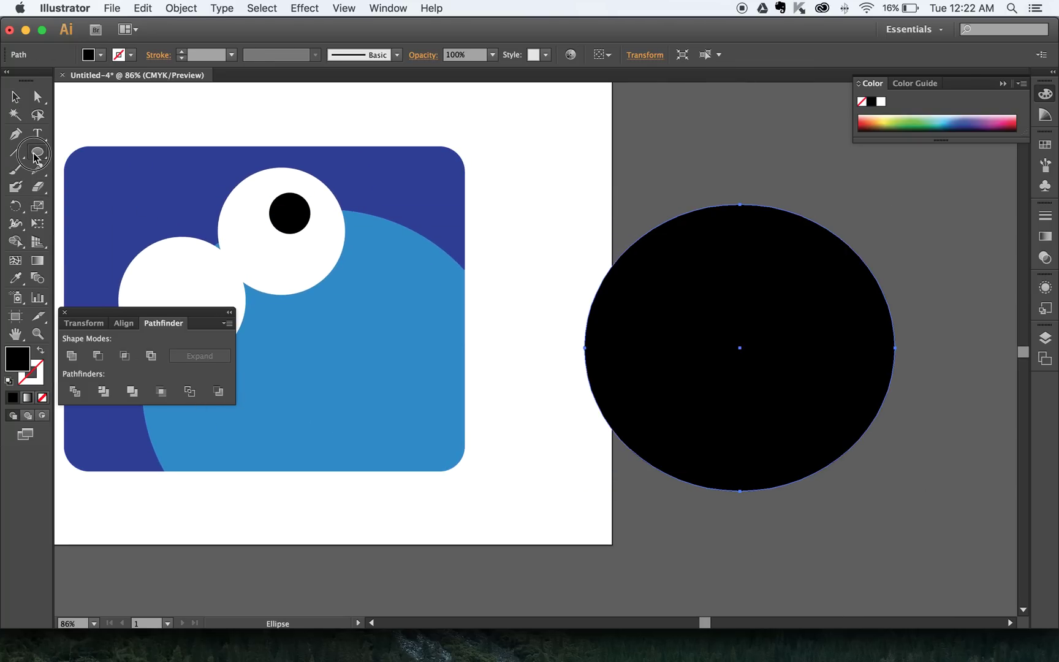
pyautogui.moveTo(37, 152); pyautogui.dragTo(60, 150)
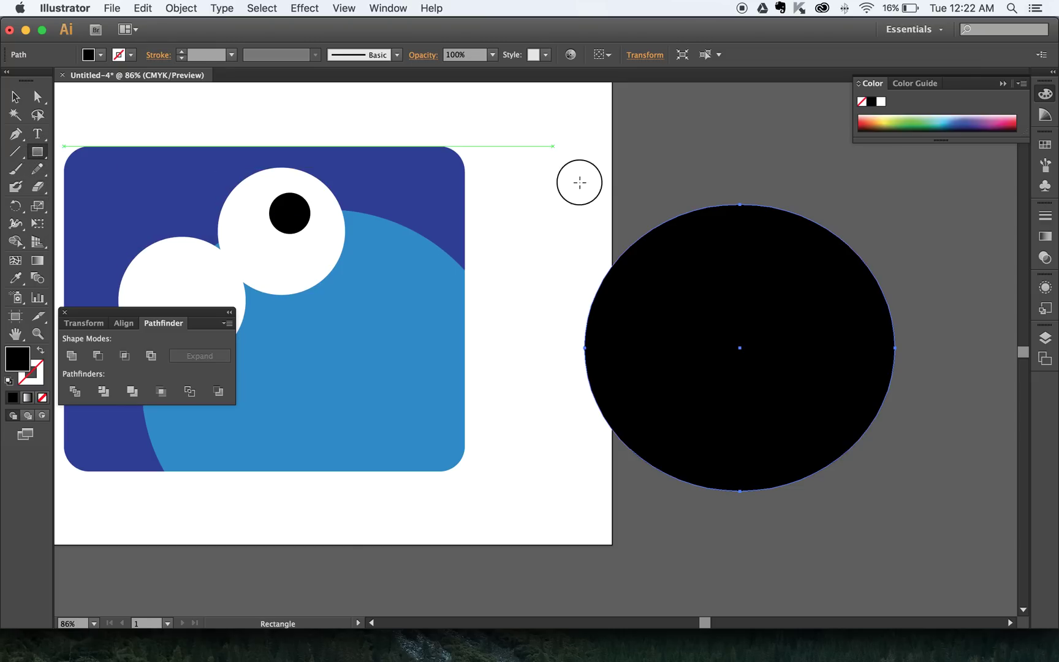
pyautogui.moveTo(553, 146); pyautogui.dragTo(925, 374)
# Fill the rectangle dark red and subtract it from the circle with Minus Front.
pyautogui.doubleClick(15, 362)
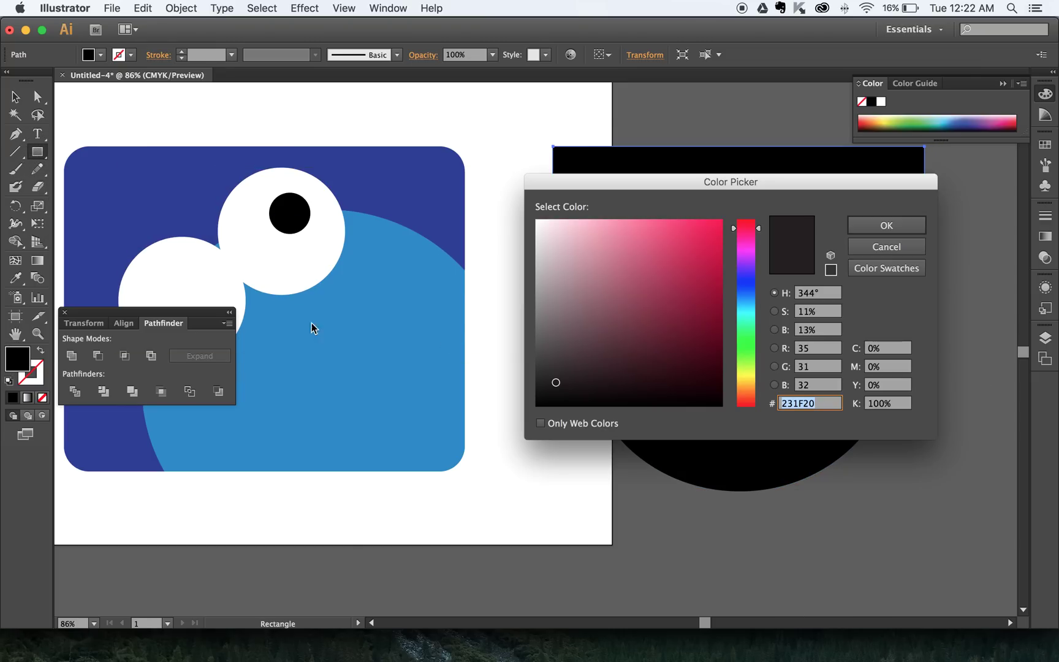
pyautogui.press('super+v')
pyautogui.click(887, 226)
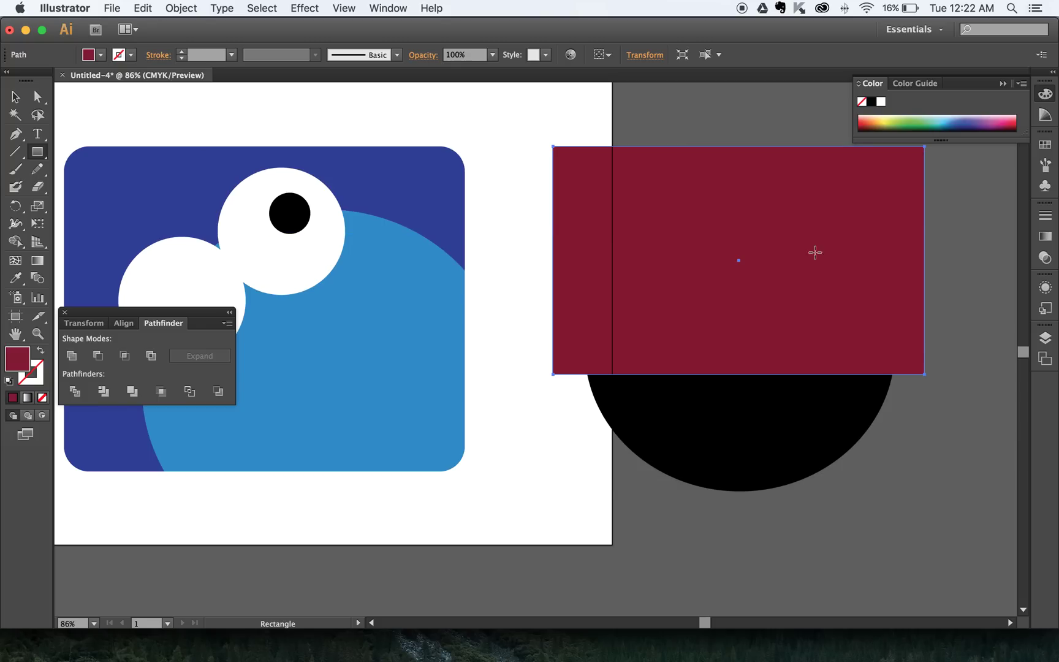
pyautogui.click(14, 96)
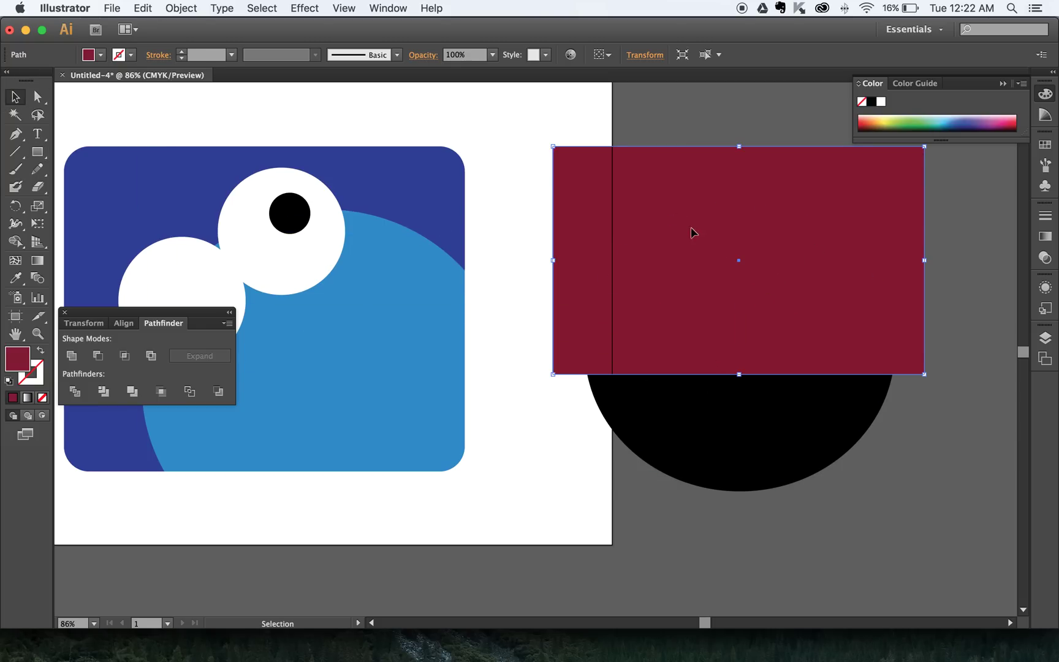
pyautogui.moveTo(933, 426); pyautogui.dragTo(840, 338)
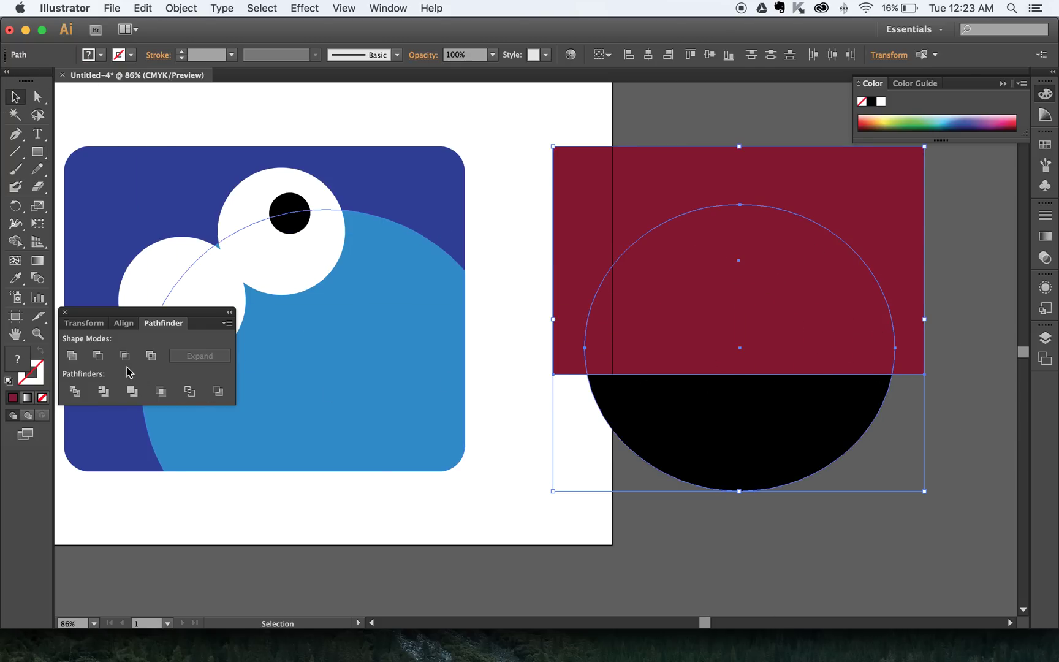
pyautogui.click(96, 359)
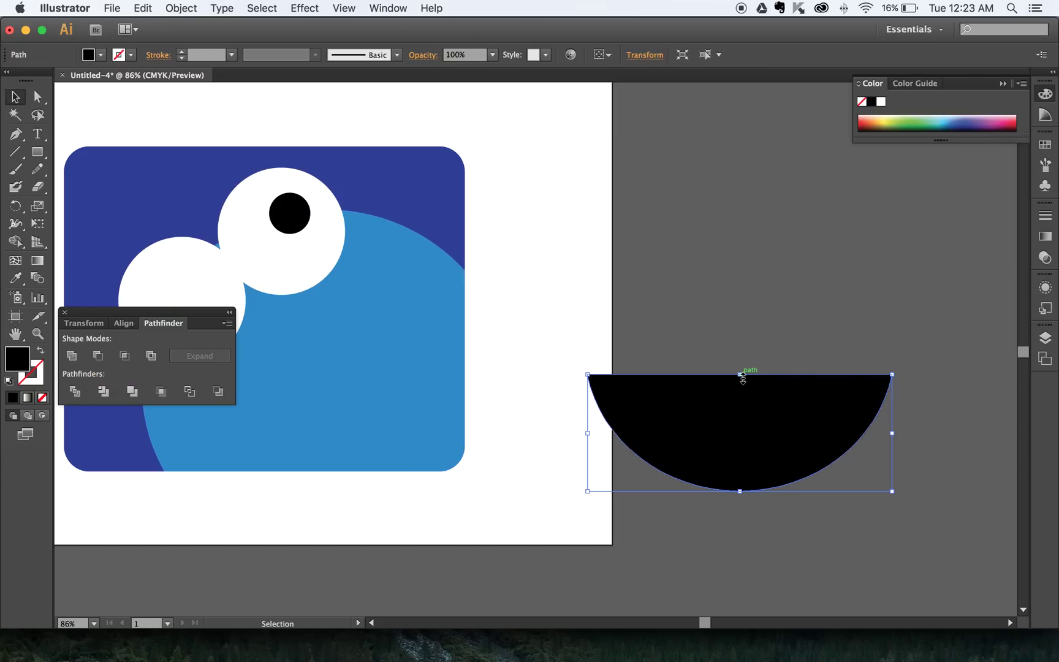
# Stretch the black half-circle taller and move it onto the face.
pyautogui.moveTo(739, 374); pyautogui.dragTo(741, 335)
pyautogui.click(764, 324)
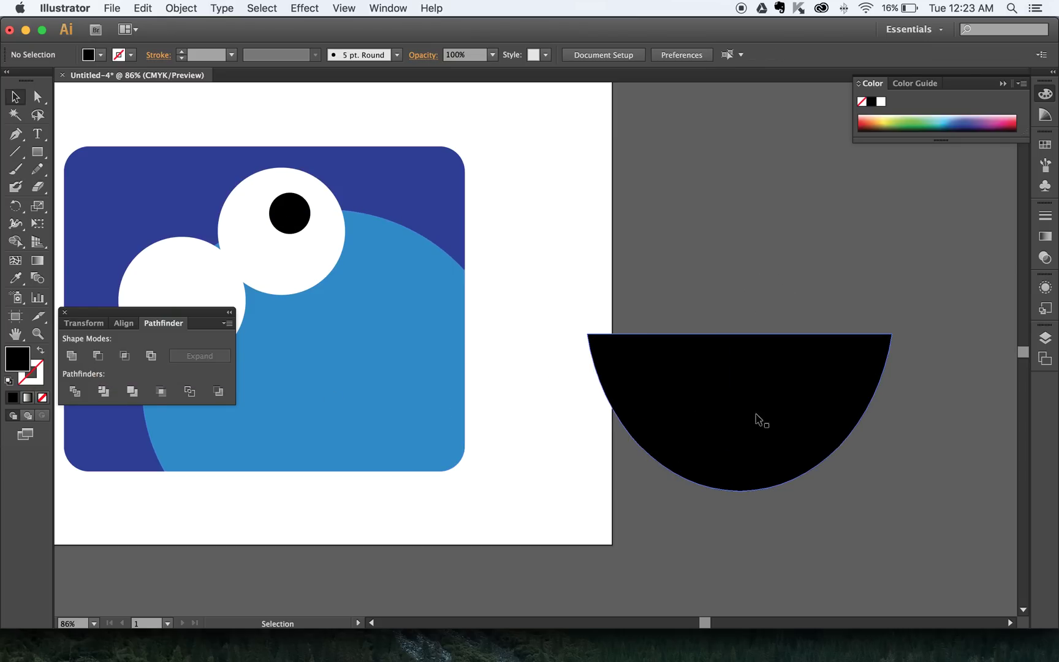
pyautogui.moveTo(832, 400); pyautogui.dragTo(466, 411)
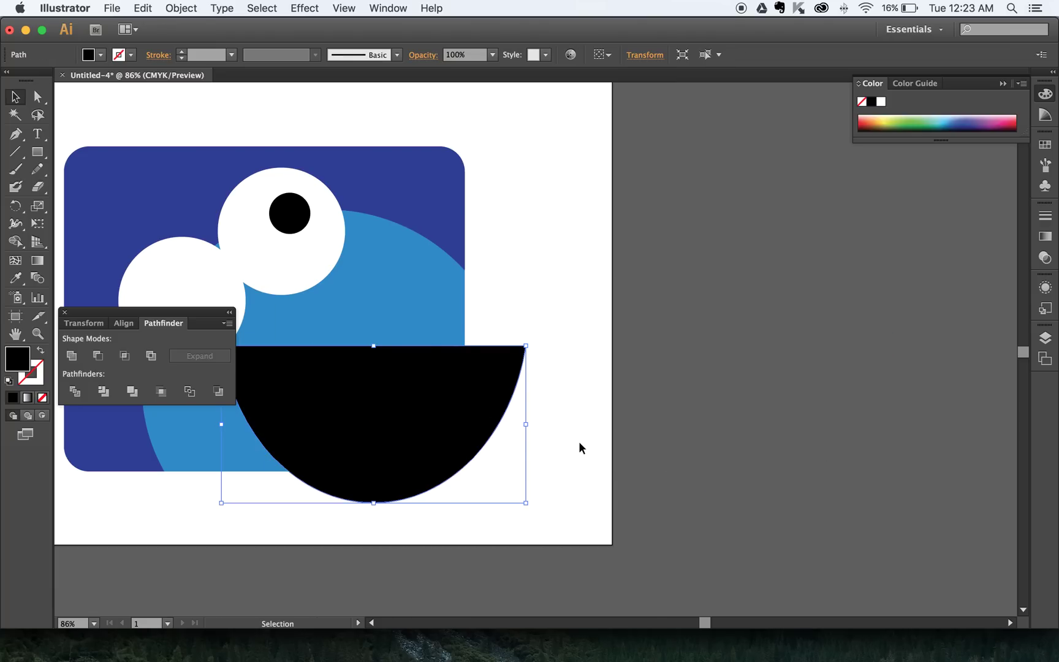
pyautogui.press('space')
pyautogui.moveTo(579, 440); pyautogui.dragTo(820, 437)
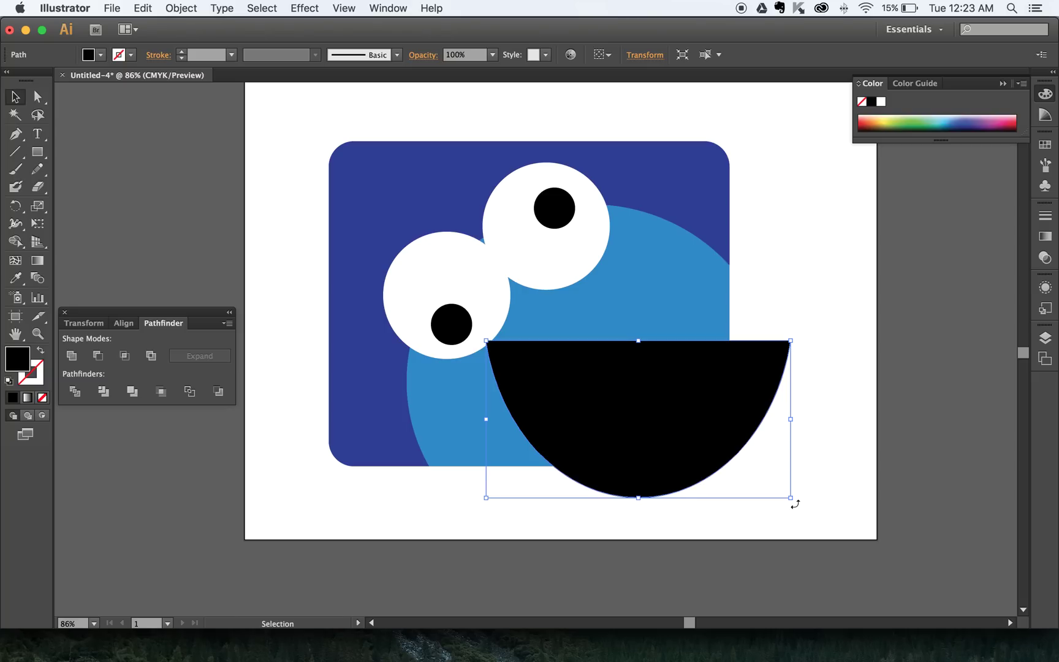
# Tilt the mouth about 35 degrees into a grin and select it with the blue head.
pyautogui.moveTo(795, 504); pyautogui.dragTo(779, 402)
pyautogui.moveTo(690, 387); pyautogui.dragTo(668, 390)
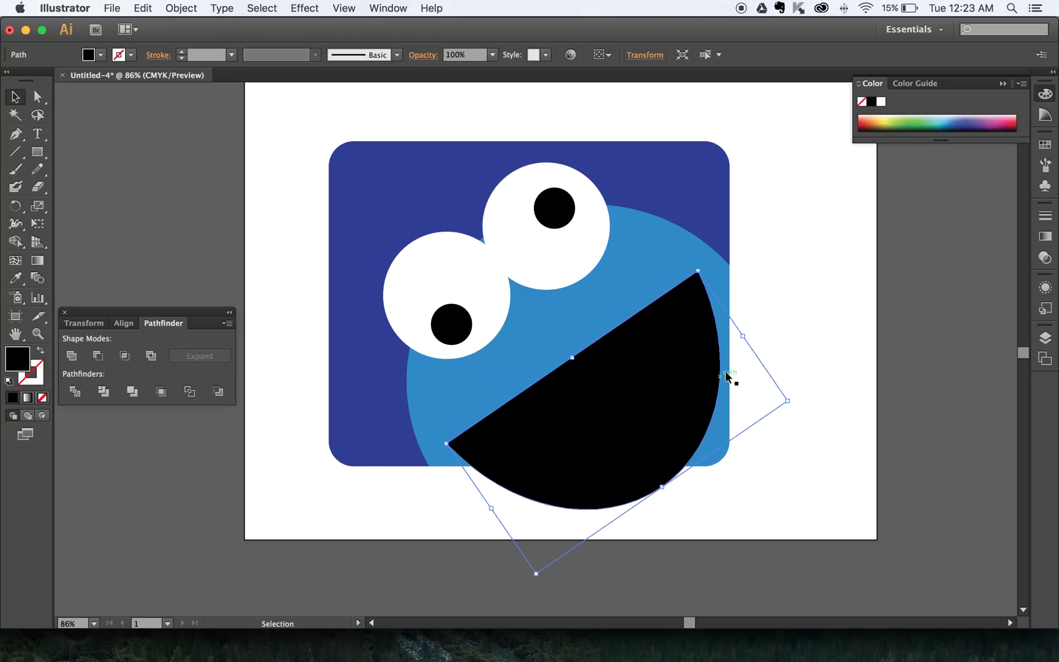
pyautogui.click(681, 373)
pyautogui.click(754, 433)
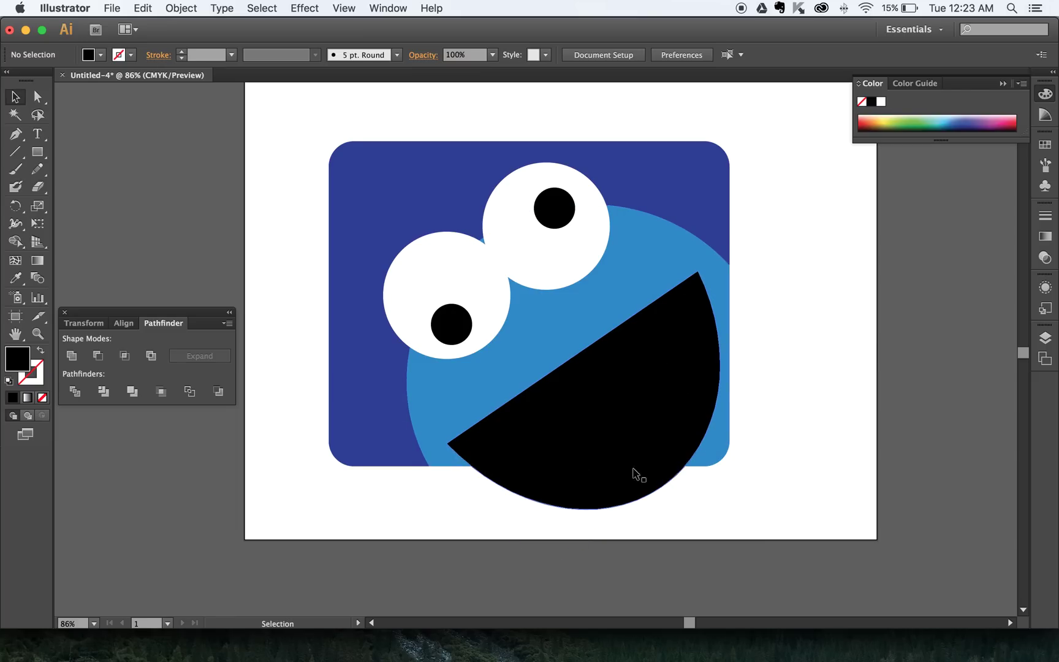
pyautogui.moveTo(728, 504); pyautogui.dragTo(639, 450)
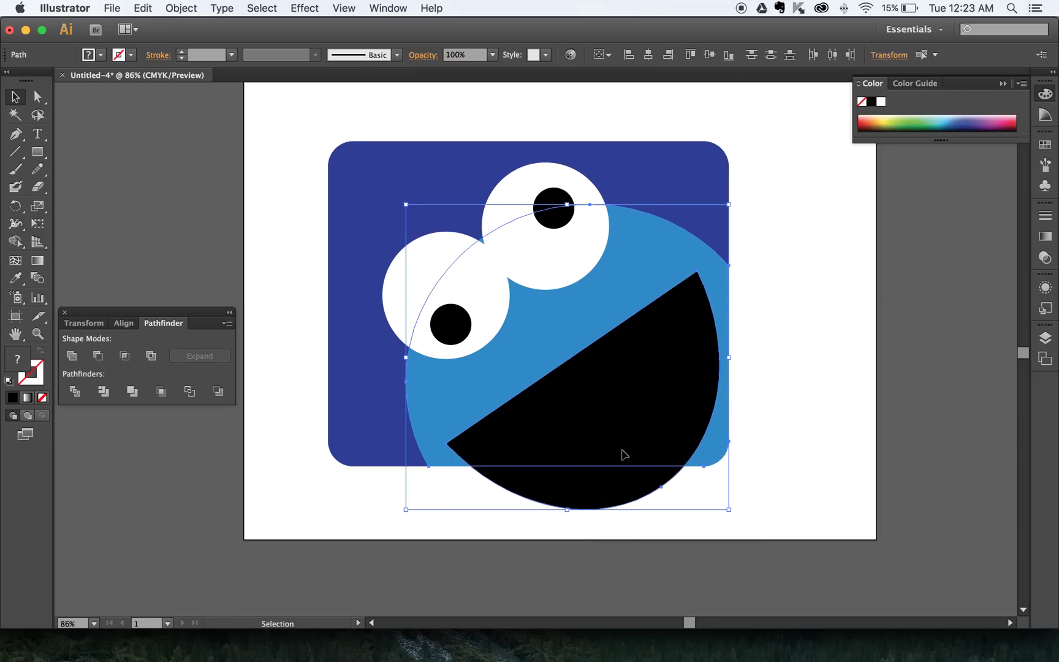
# Divide the mouth and head with Pathfinder, ungroup, and delete the mouth slice below the face.
pyautogui.click(76, 392)
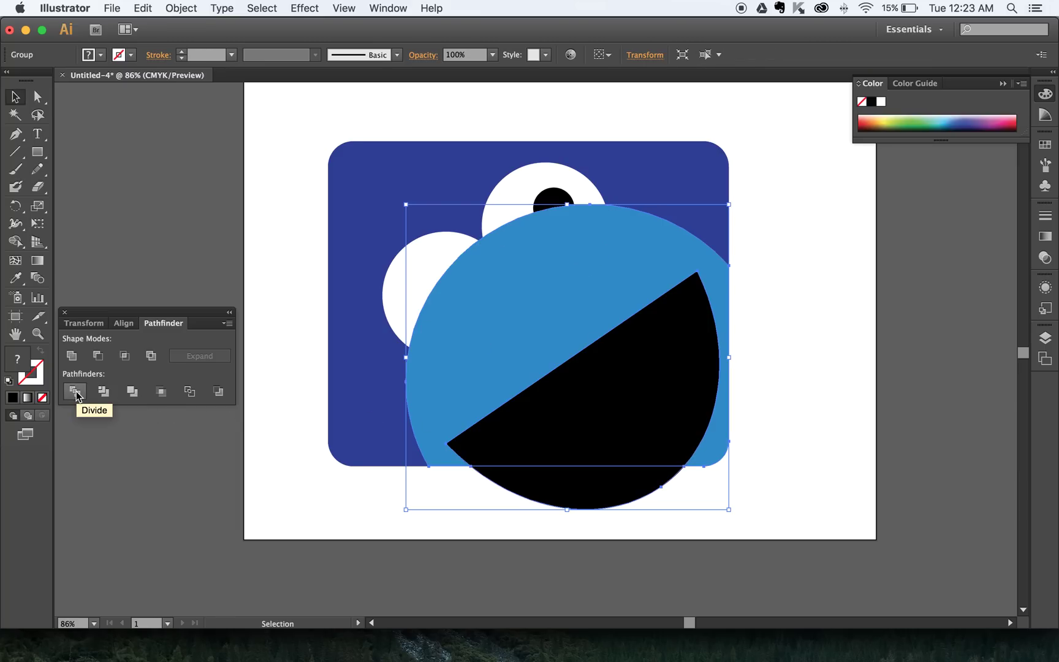
pyautogui.rightClick(610, 483)
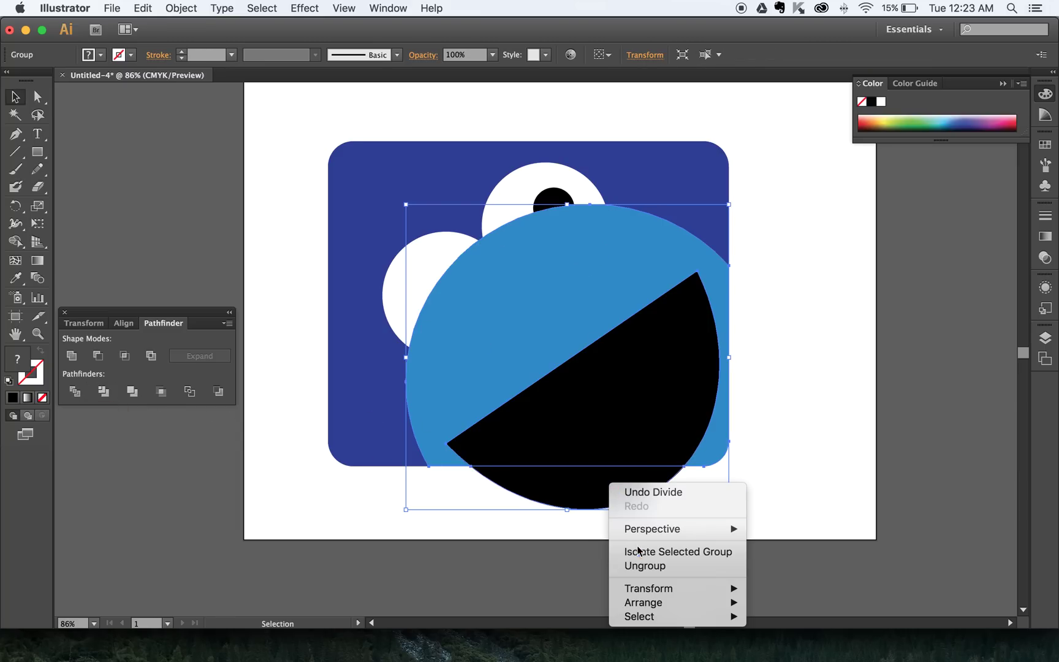
pyautogui.click(645, 565)
pyautogui.click(775, 463)
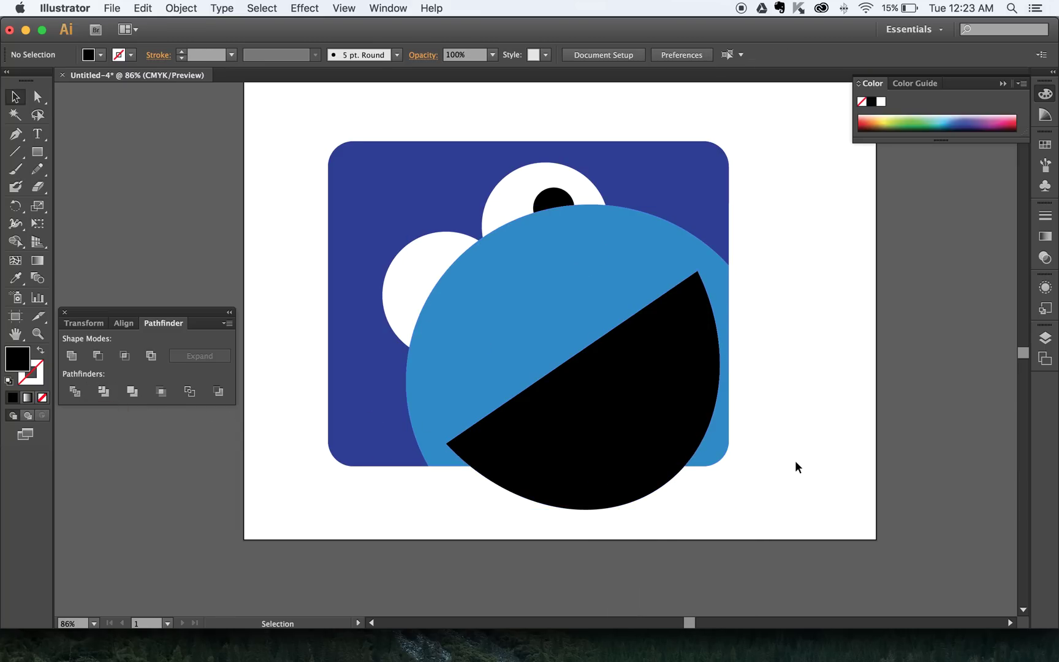
pyautogui.moveTo(620, 491); pyautogui.dragTo(636, 507)
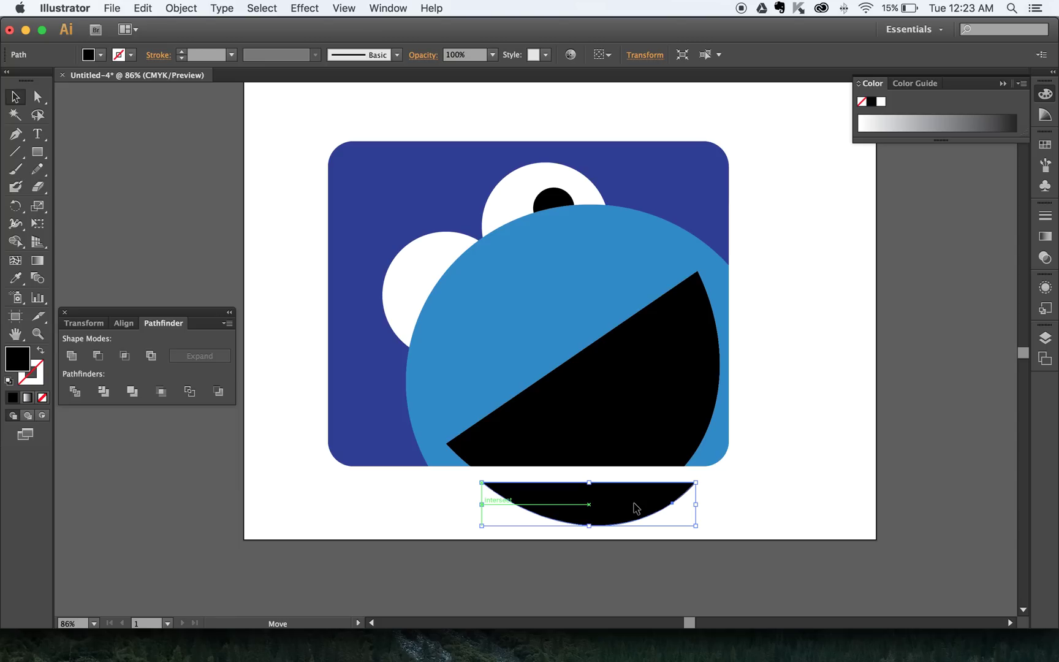
pyautogui.press('Delete')
# Send the blue head to the back so it sits behind the eyes.
pyautogui.click(587, 303)
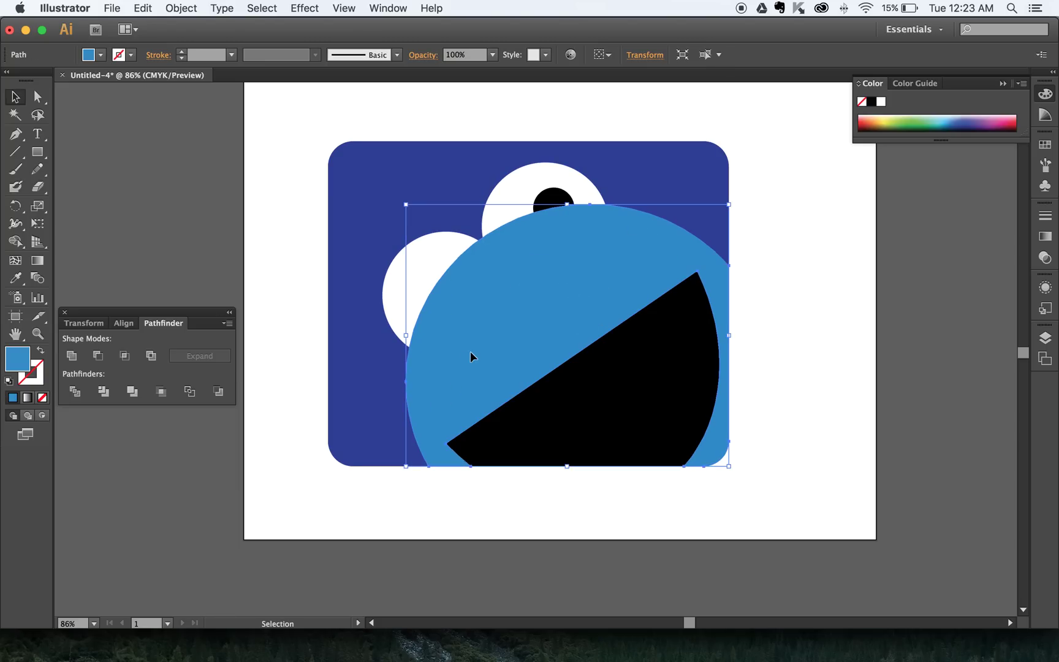
pyautogui.moveTo(467, 357); pyautogui.dragTo(690, 406)
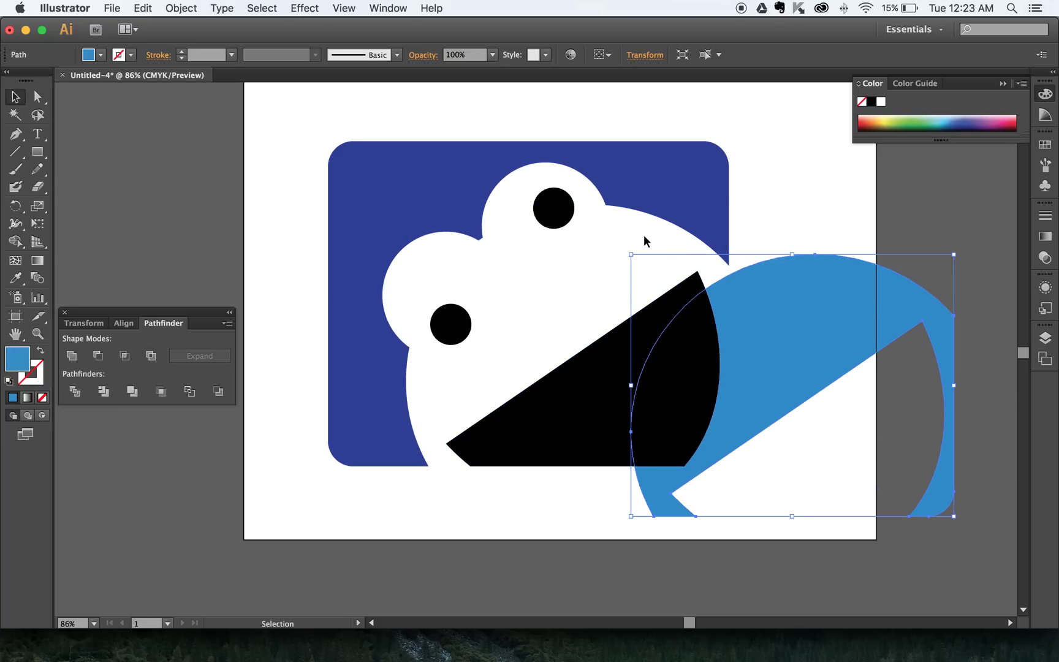
pyautogui.press('super+z')
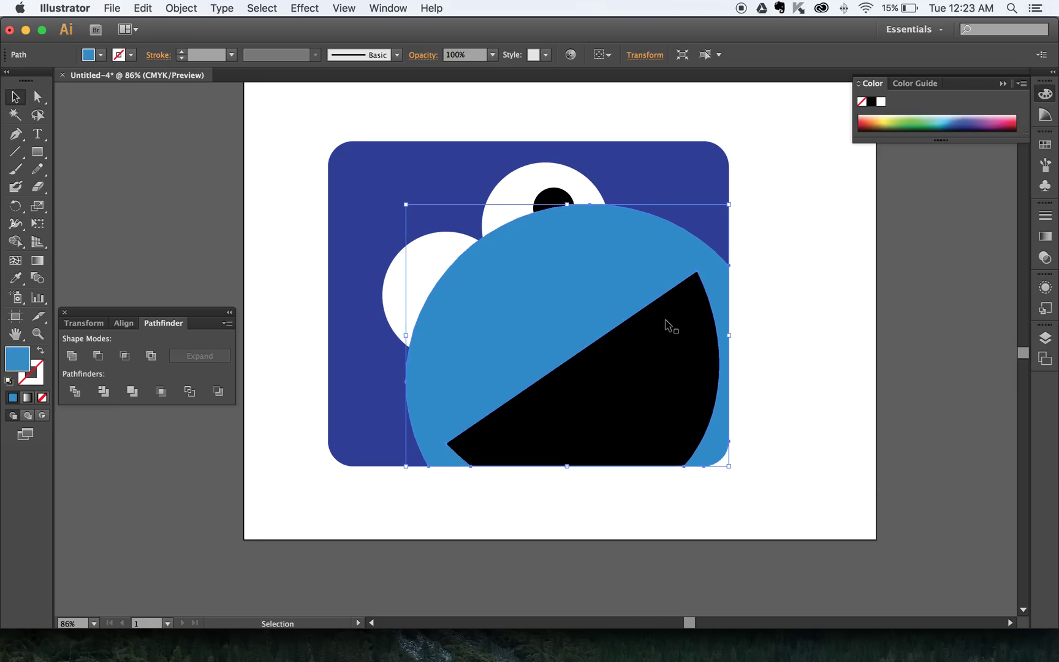
pyautogui.rightClick(657, 265)
pyautogui.moveTo(709, 473)
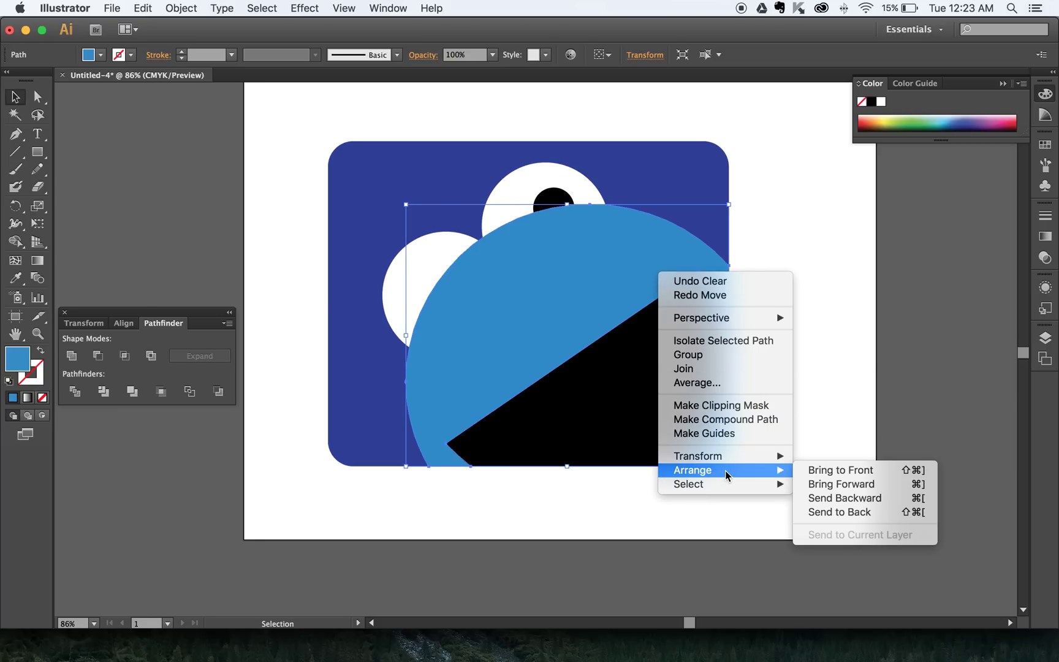
pyautogui.click(860, 514)
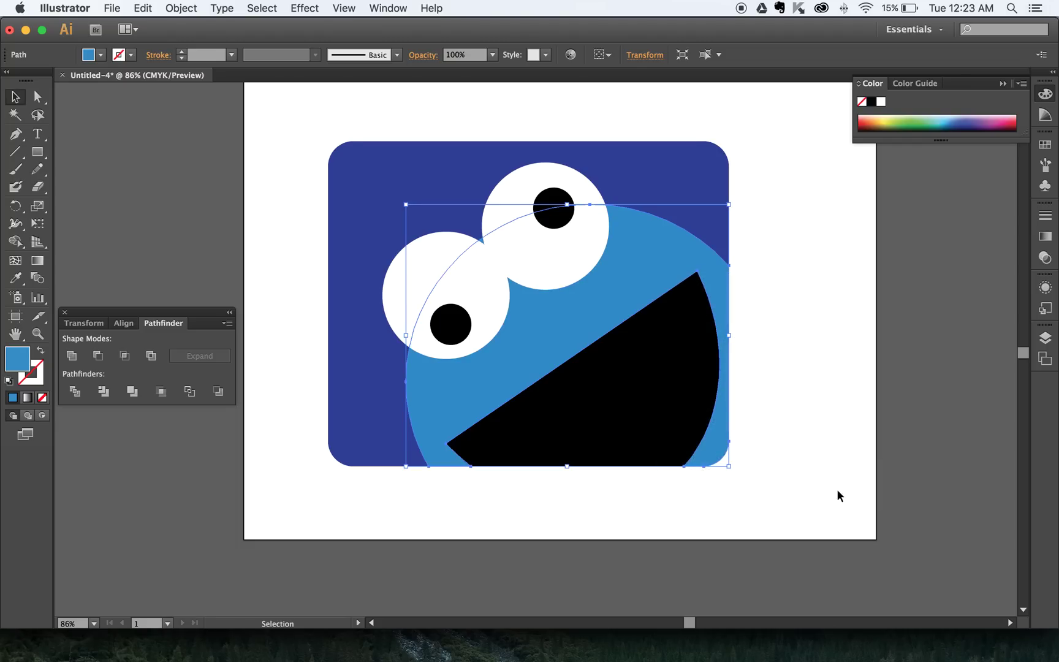
pyautogui.click(784, 360)
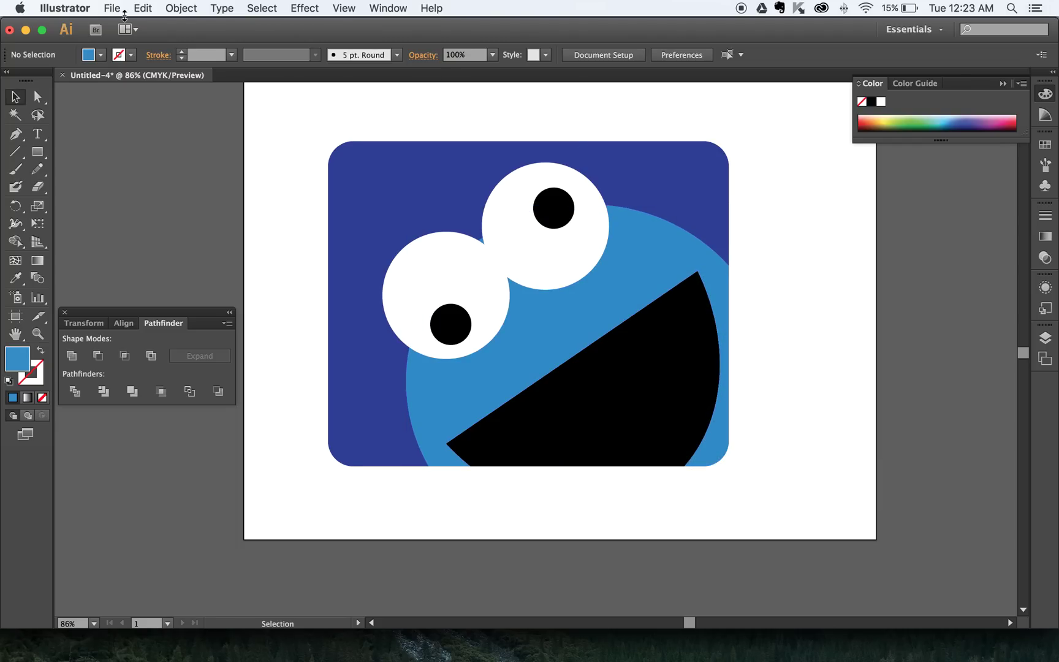
# Save the artwork as cookie.ai with the default Illustrator options.
pyautogui.click(125, 8)
pyautogui.click(142, 133)
pyautogui.write('cookie.ai')
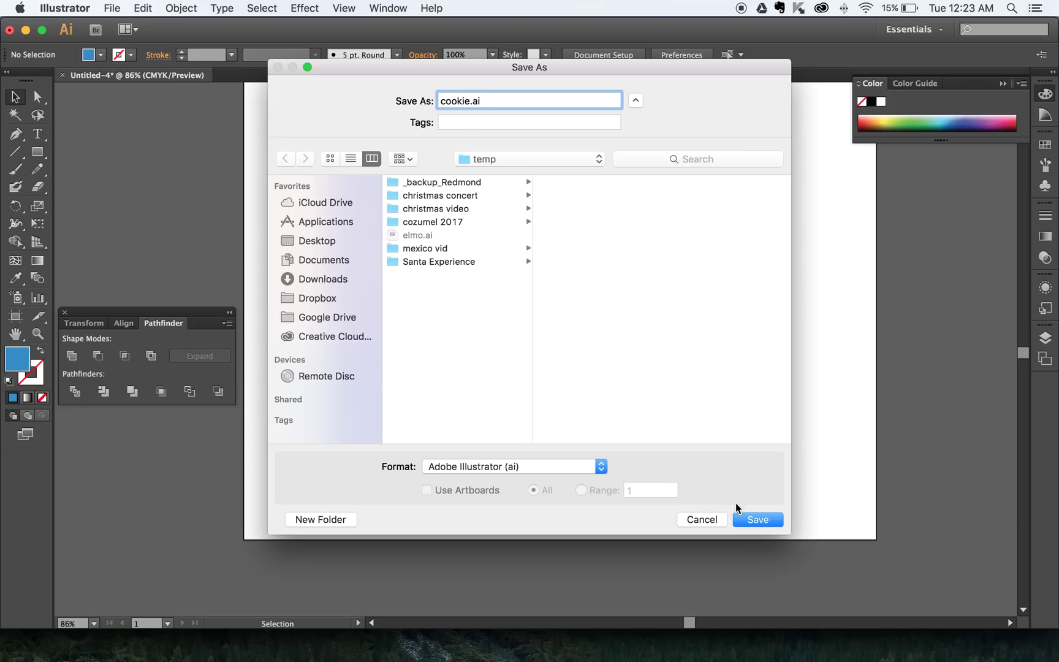
pyautogui.click(749, 519)
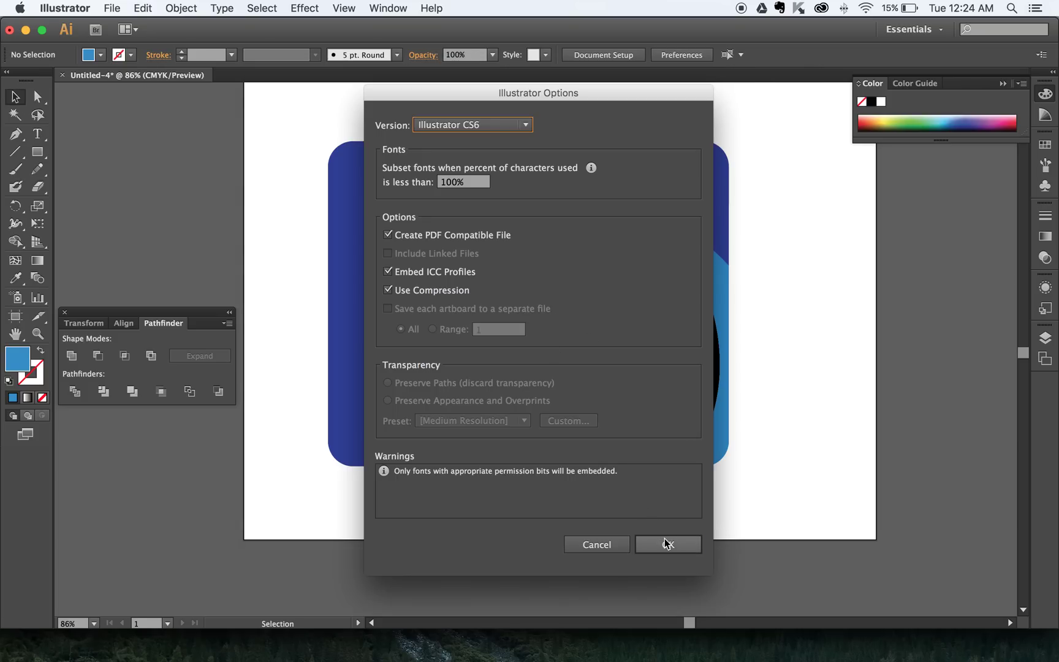
pyautogui.click(667, 543)
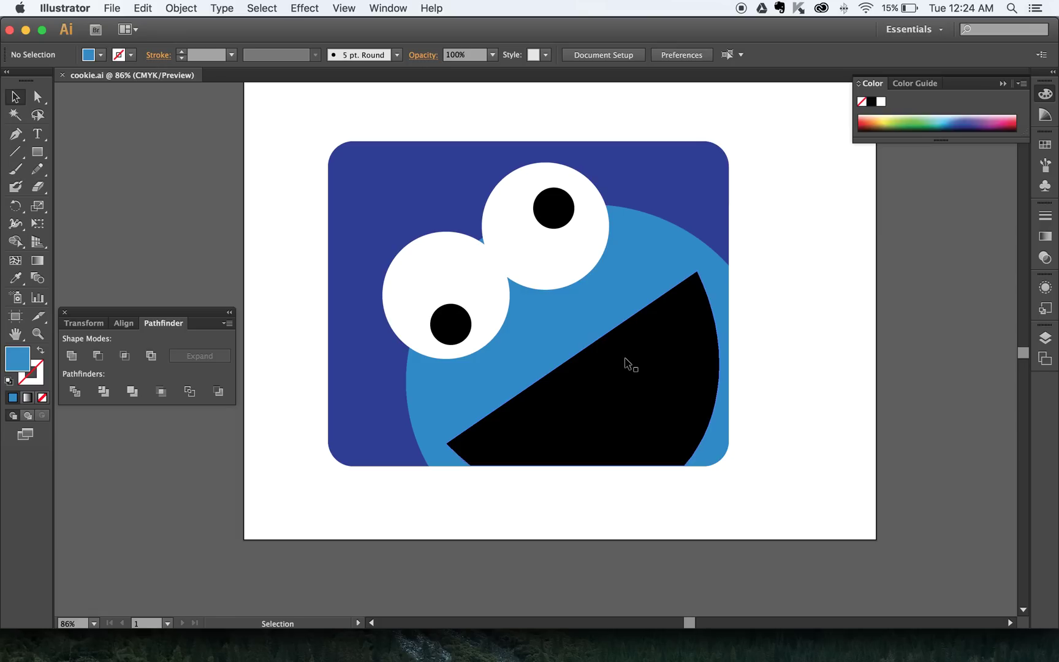
pyautogui.press('super+Tab')
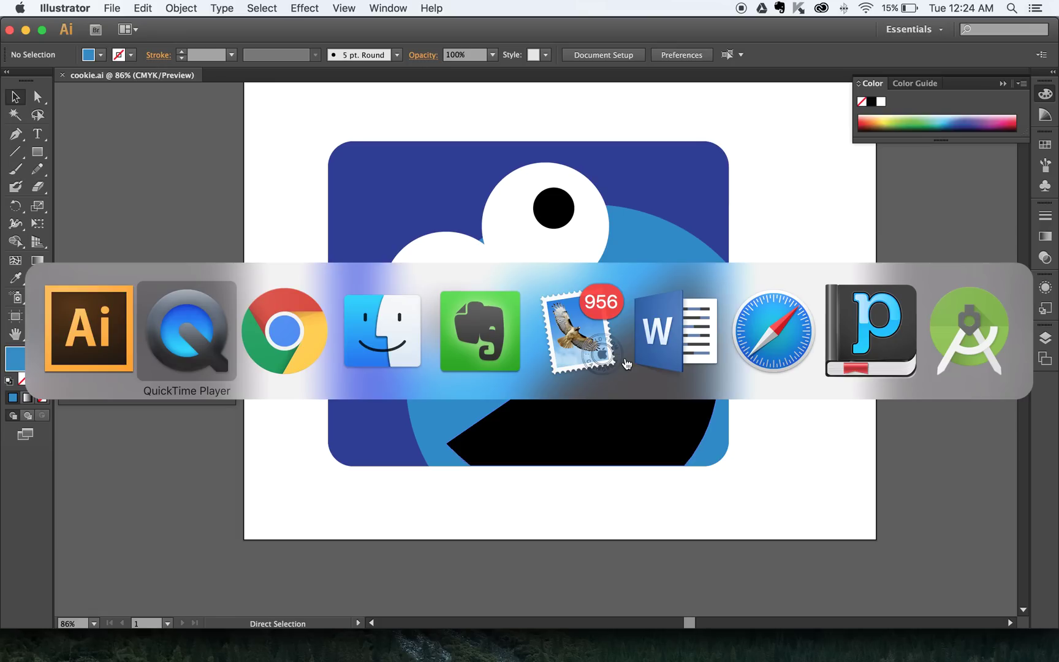